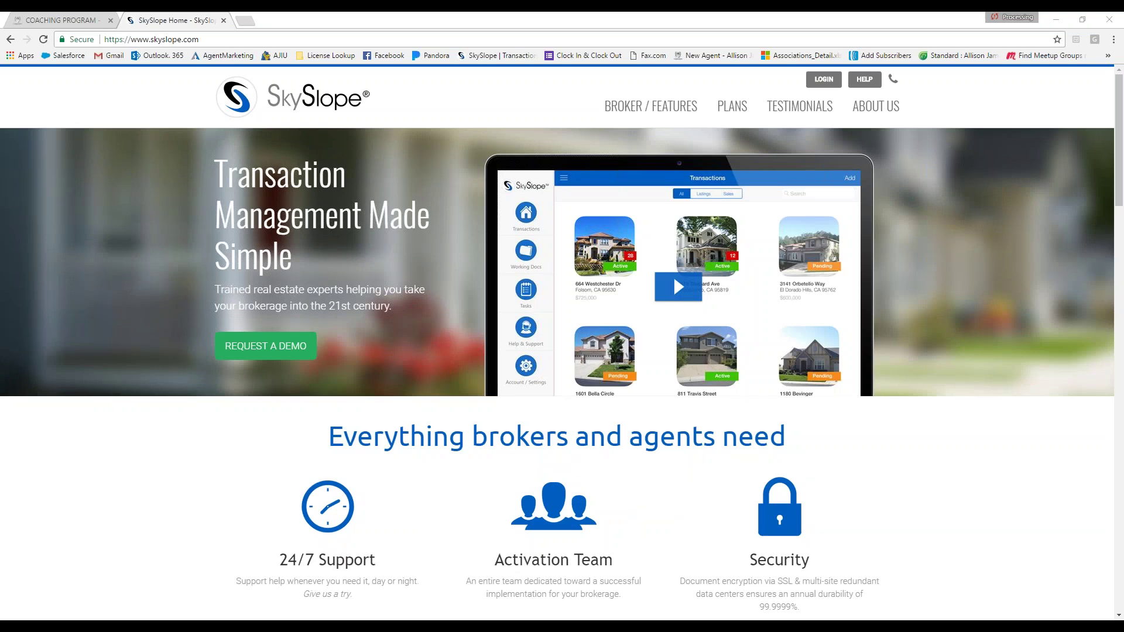
Go to the sign-in page and log in with the saved agent username and password.
{"action": "left_click", "coordinate": [227, 39]}
{"action": "left_click", "coordinate": [228, 39]}
{"action": "left_click", "coordinate": [822, 83]}
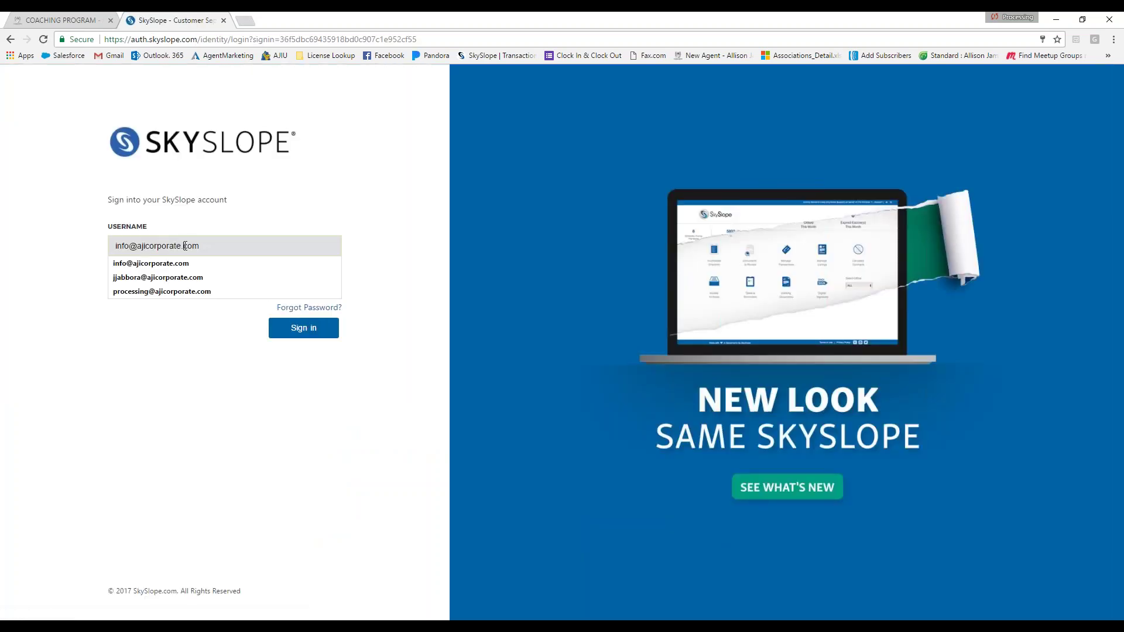
{"action": "type", "text": "vic"}
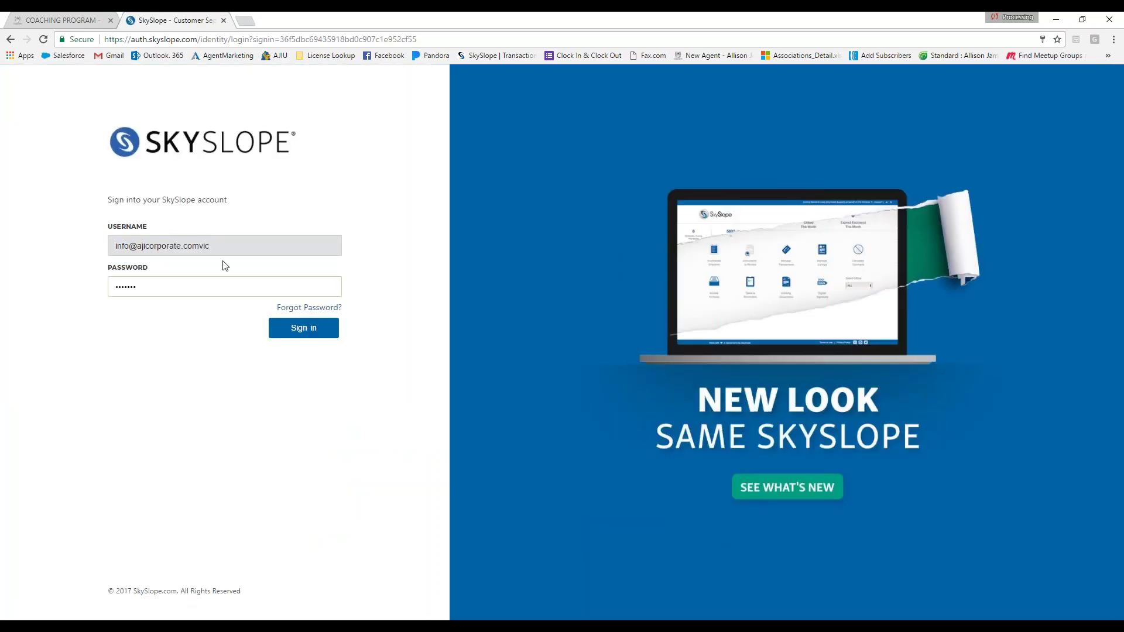
{"action": "left_click", "coordinate": [228, 244]}
{"action": "key", "text": "ctrl+a"}
{"action": "type", "text": "vic"}
{"action": "key", "text": "Down"}
{"action": "key", "text": "Return"}
{"action": "double_click", "coordinate": [158, 287]}
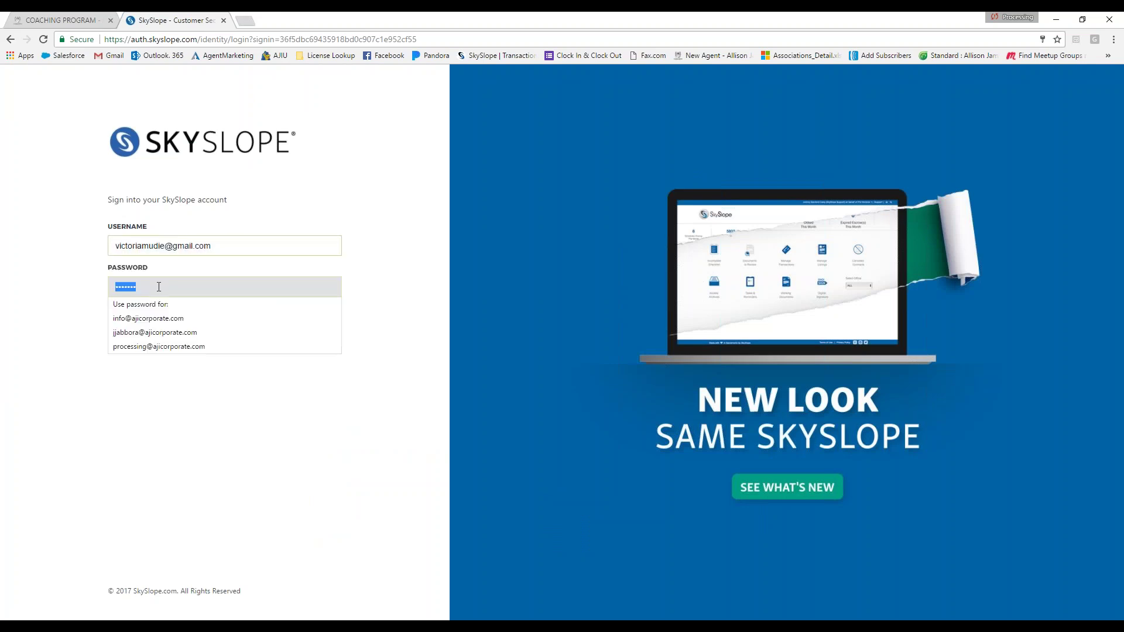
{"action": "type", "text": "********"}
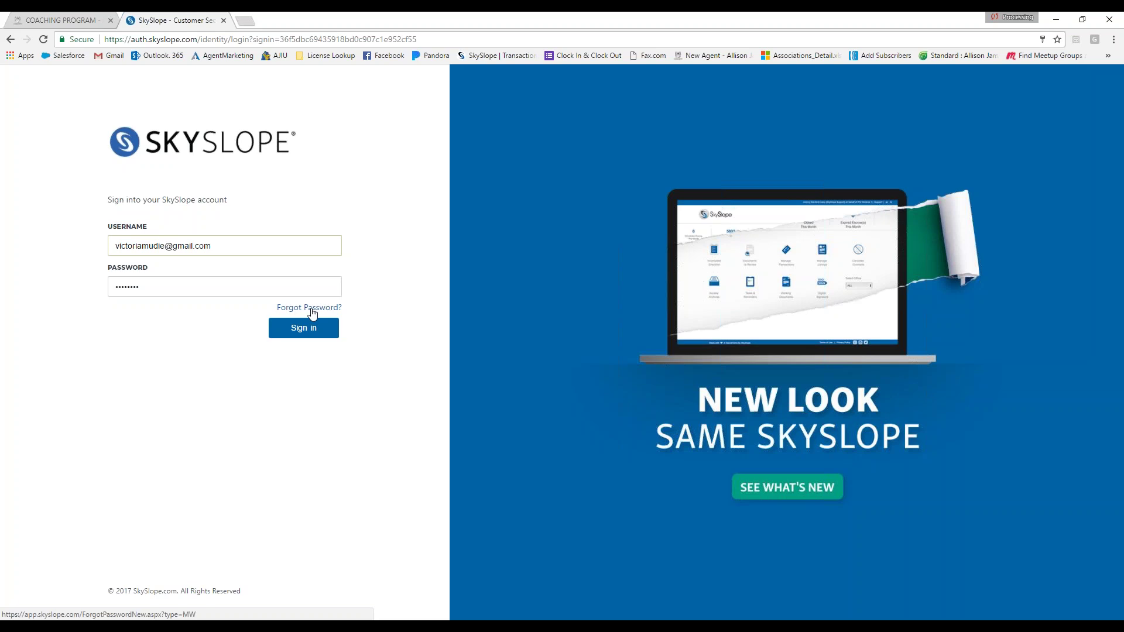
{"action": "left_click", "coordinate": [299, 332]}
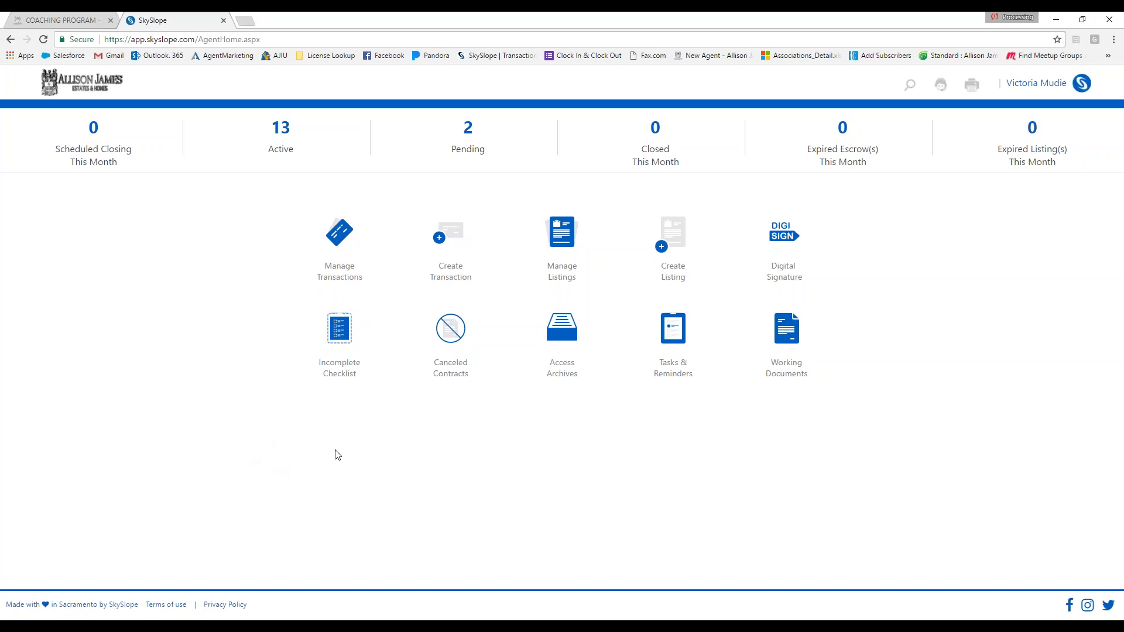
Open the SkySlope Support Center in a new tab.
{"action": "left_click", "coordinate": [940, 89]}
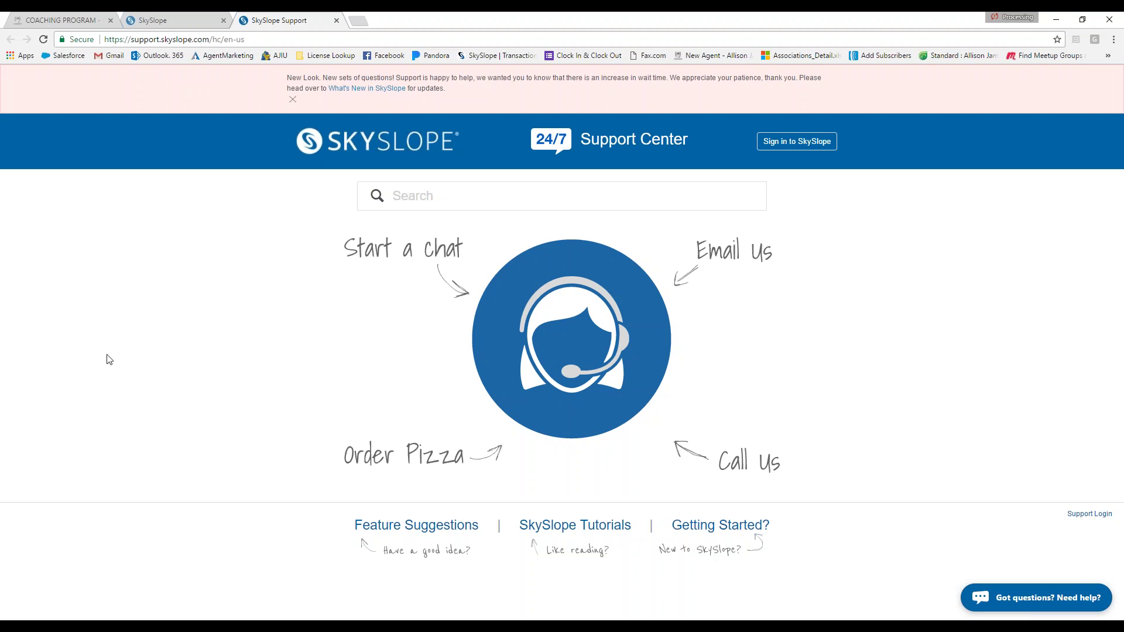
{"action": "left_click", "coordinate": [192, 18]}
{"action": "left_click", "coordinate": [336, 20]}
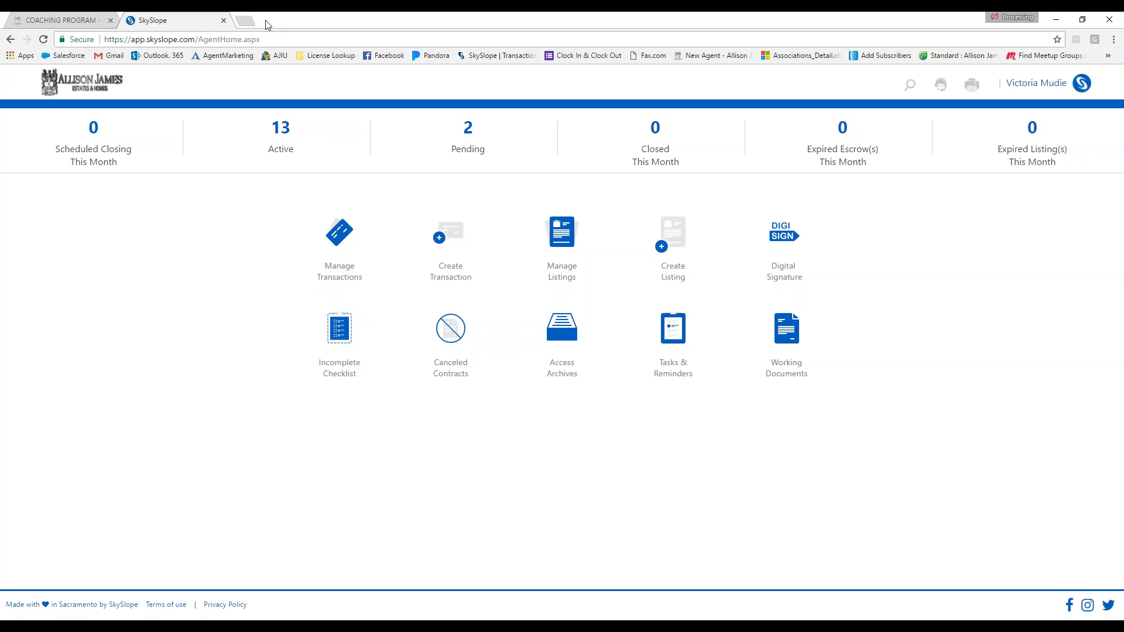
Open My Account, review the email and alternate phone fields, then switch to Notifications.
{"action": "left_click", "coordinate": [1030, 86]}
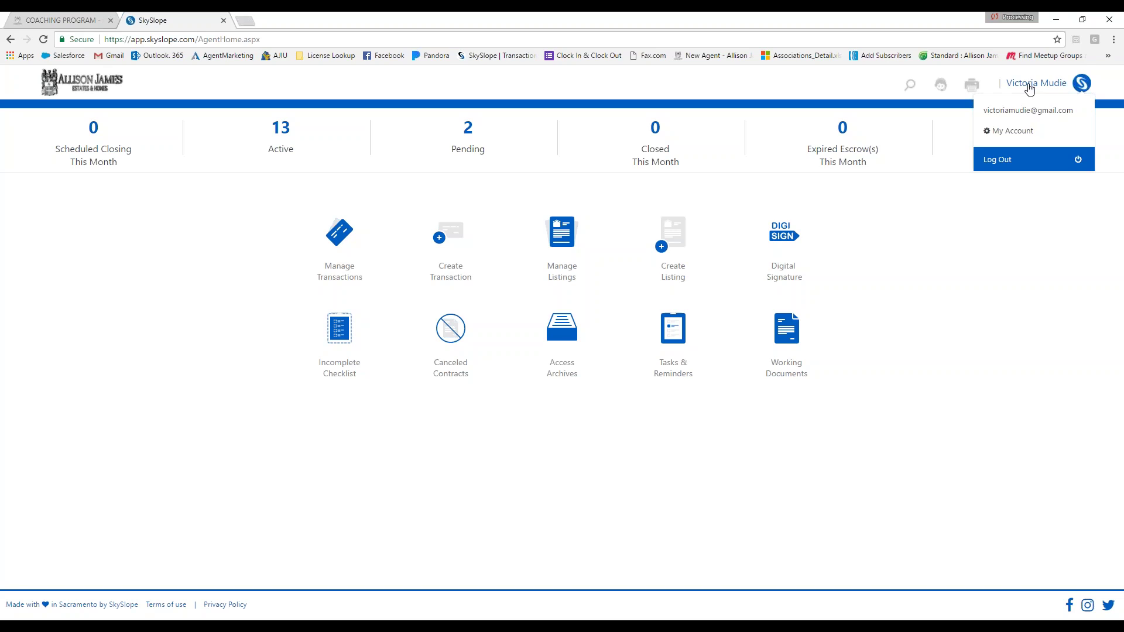
{"action": "left_click", "coordinate": [1013, 134]}
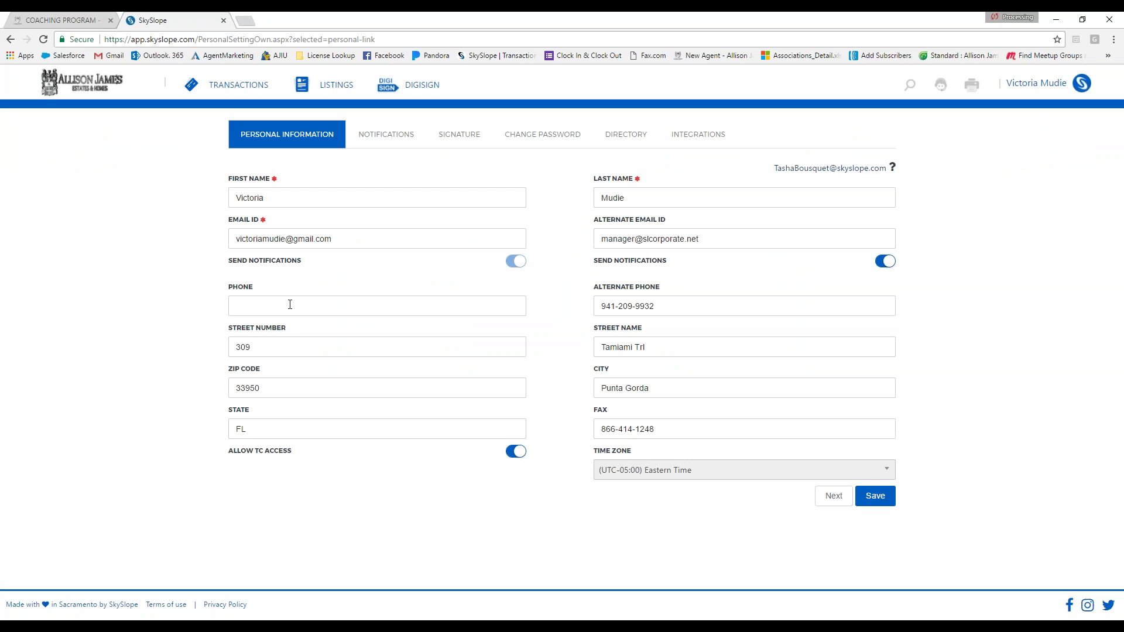
{"action": "triple_click", "coordinate": [337, 238]}
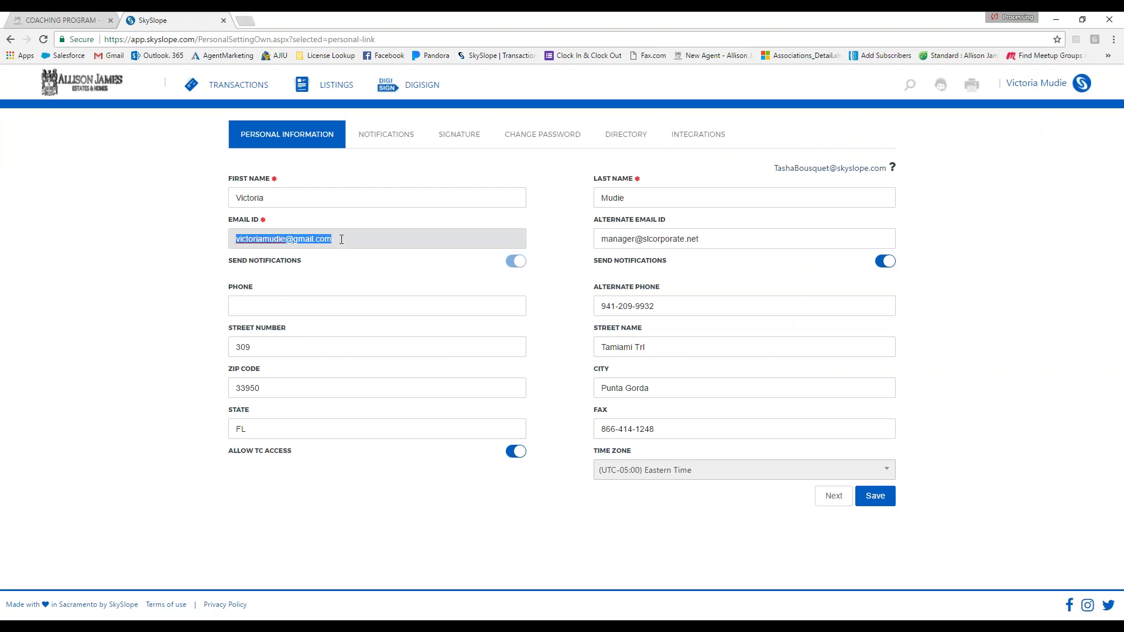
{"action": "left_click", "coordinate": [346, 272]}
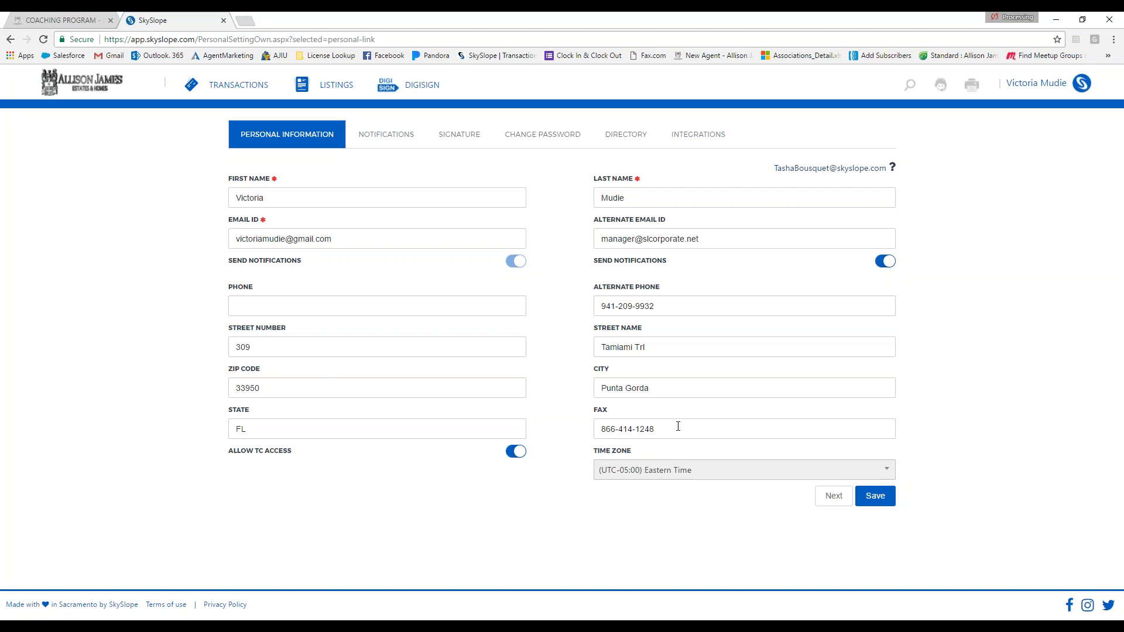
{"action": "triple_click", "coordinate": [685, 307]}
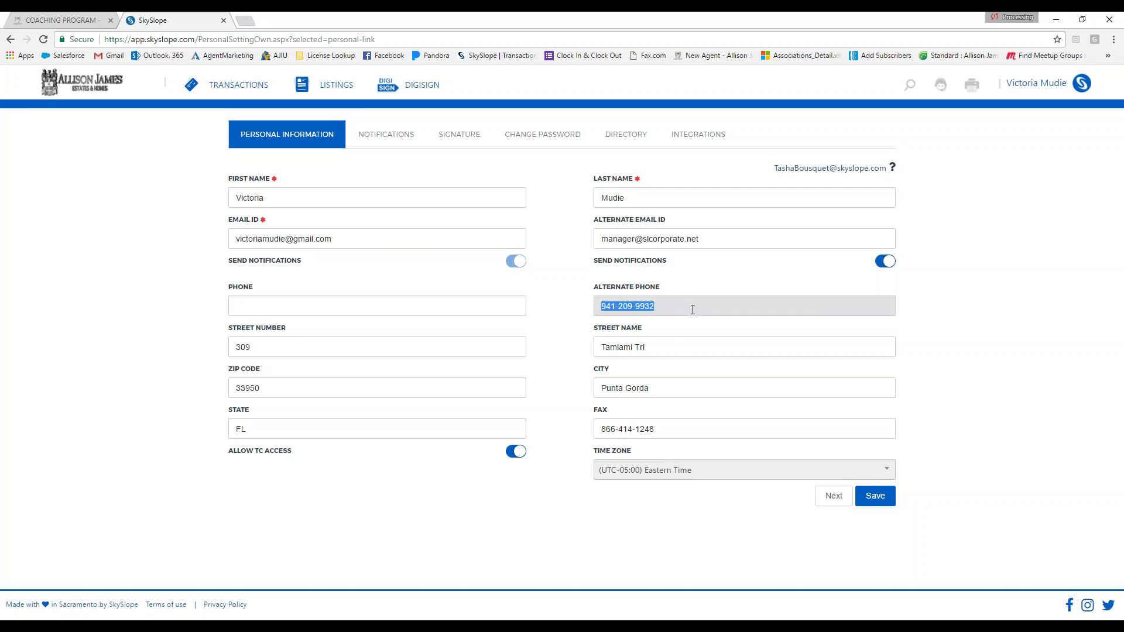
{"action": "left_click", "coordinate": [990, 389]}
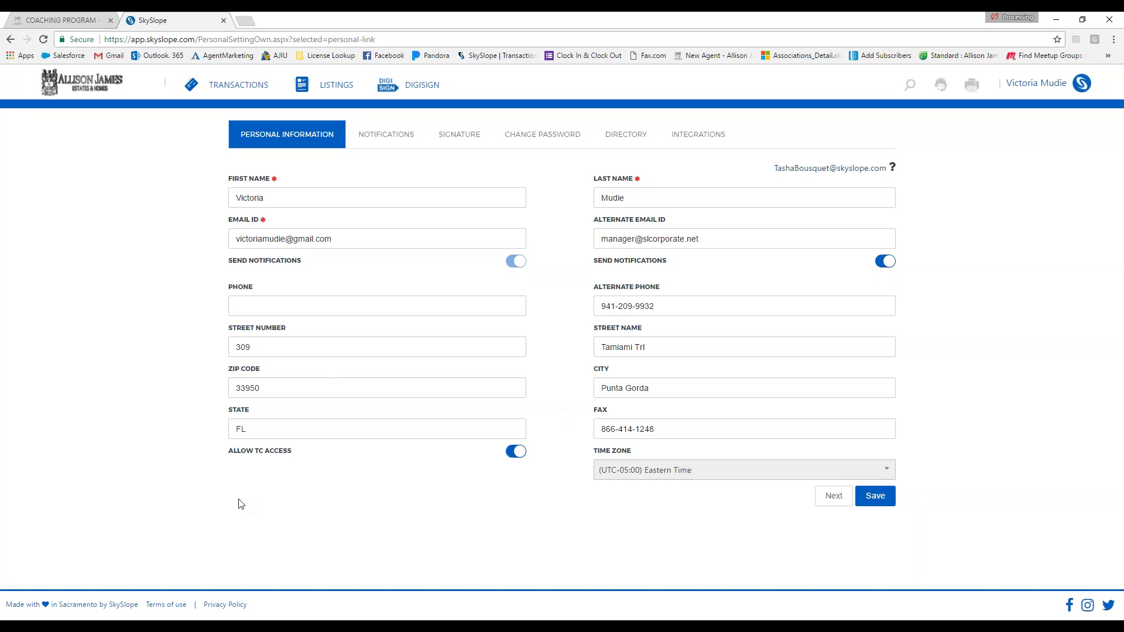
{"action": "left_click", "coordinate": [372, 139]}
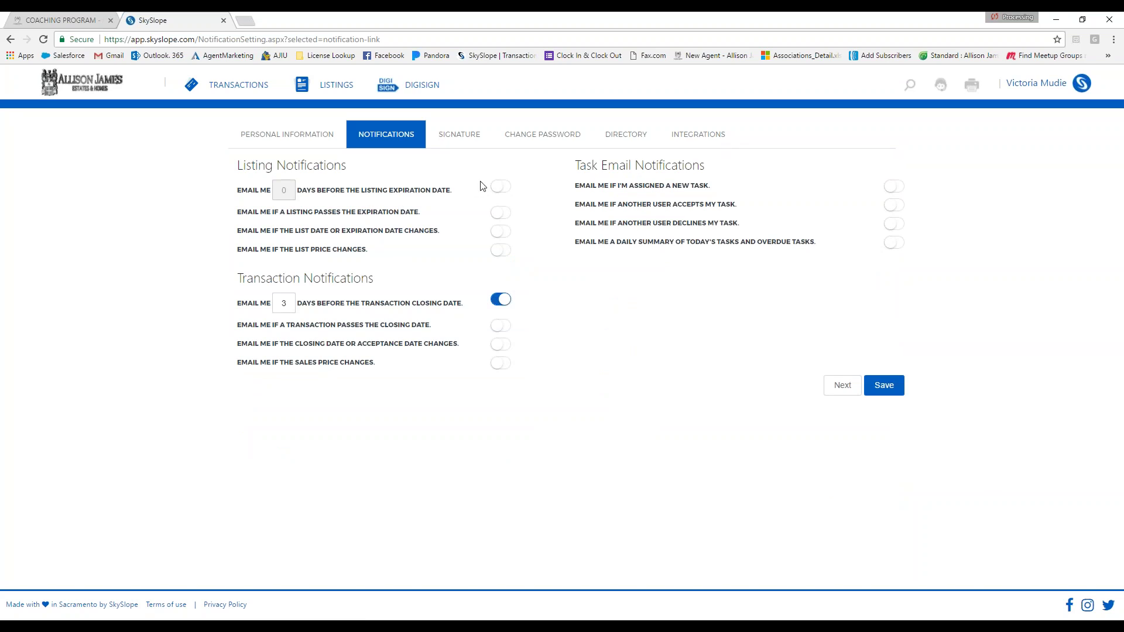
Look through the Signature and Change Password tabs, then open the contact Directory.
{"action": "left_click", "coordinate": [459, 138]}
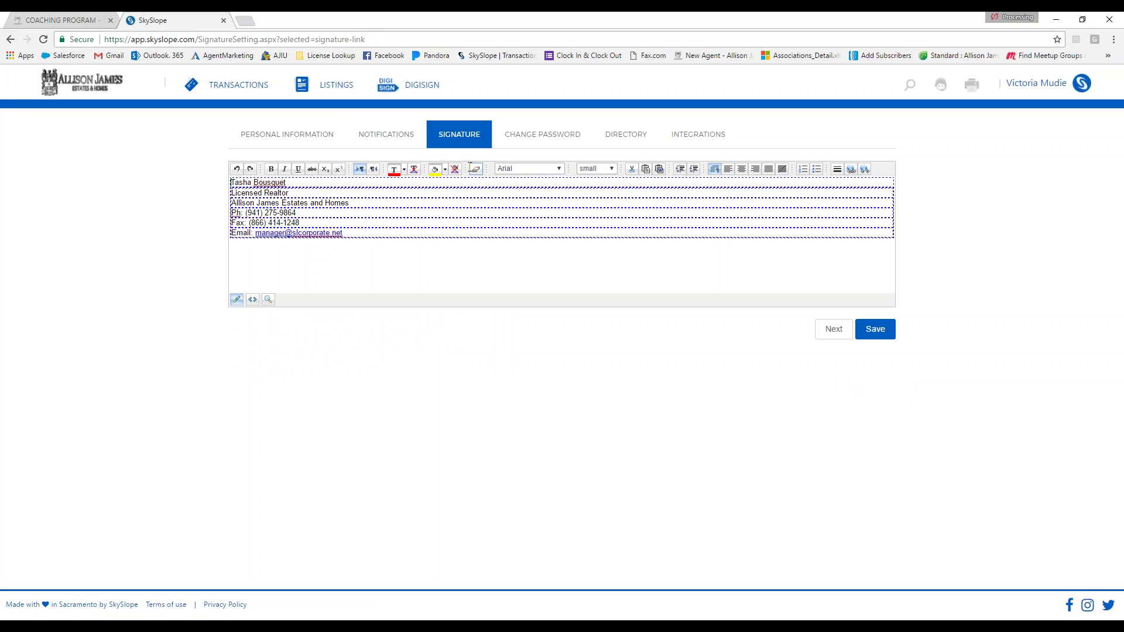
{"action": "left_click", "coordinate": [519, 141]}
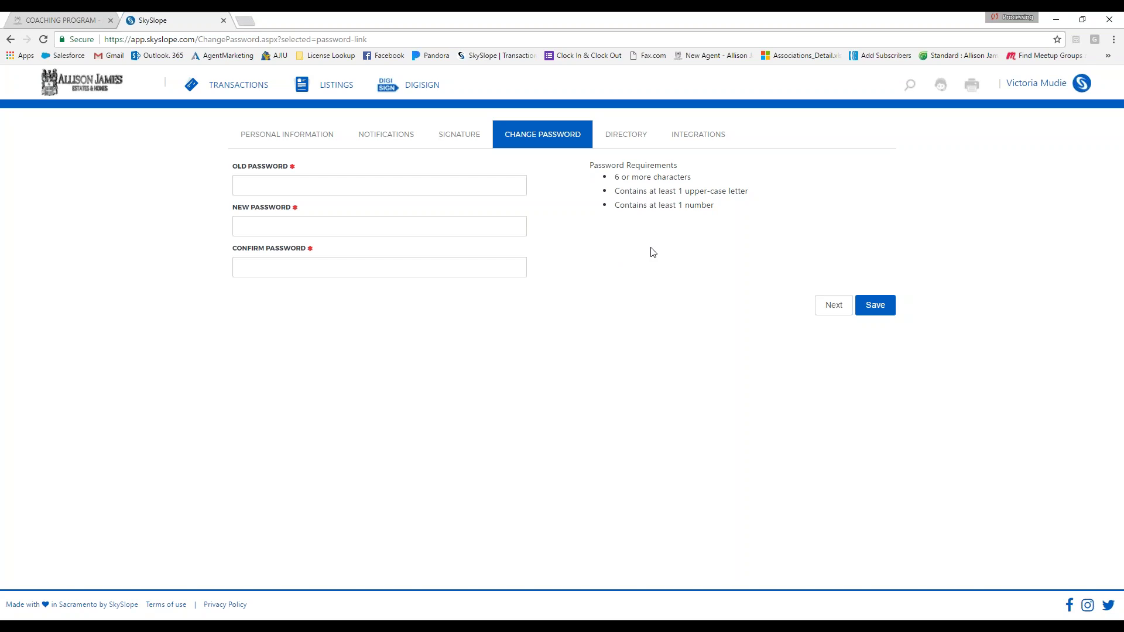
{"action": "left_click", "coordinate": [631, 139]}
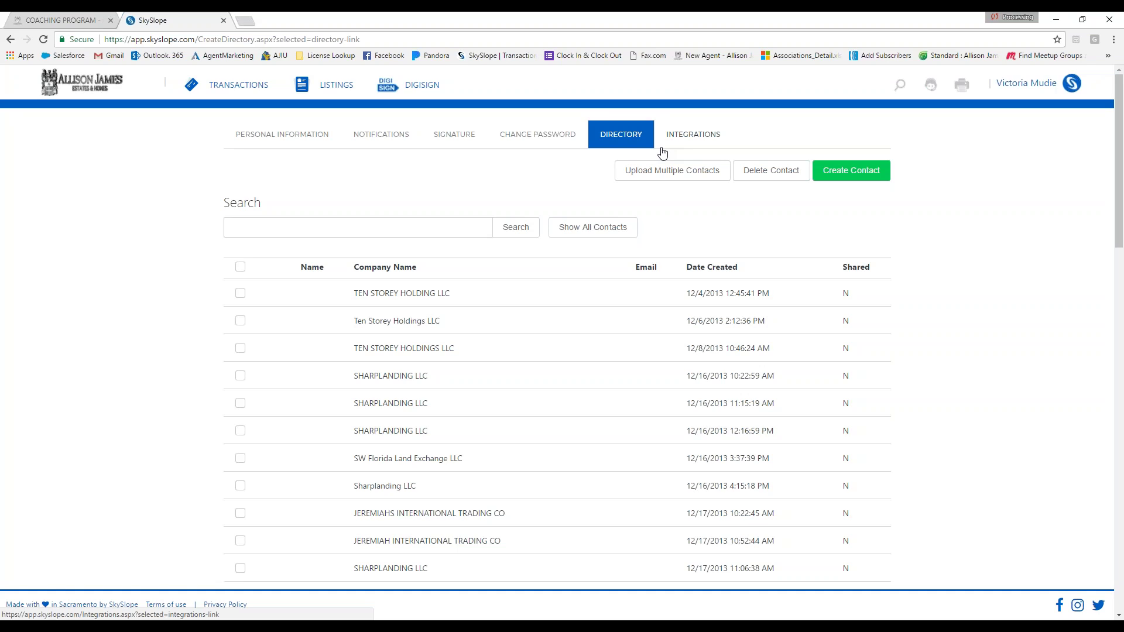
Return to the agent dashboard through the header logo.
{"action": "left_click", "coordinate": [86, 82]}
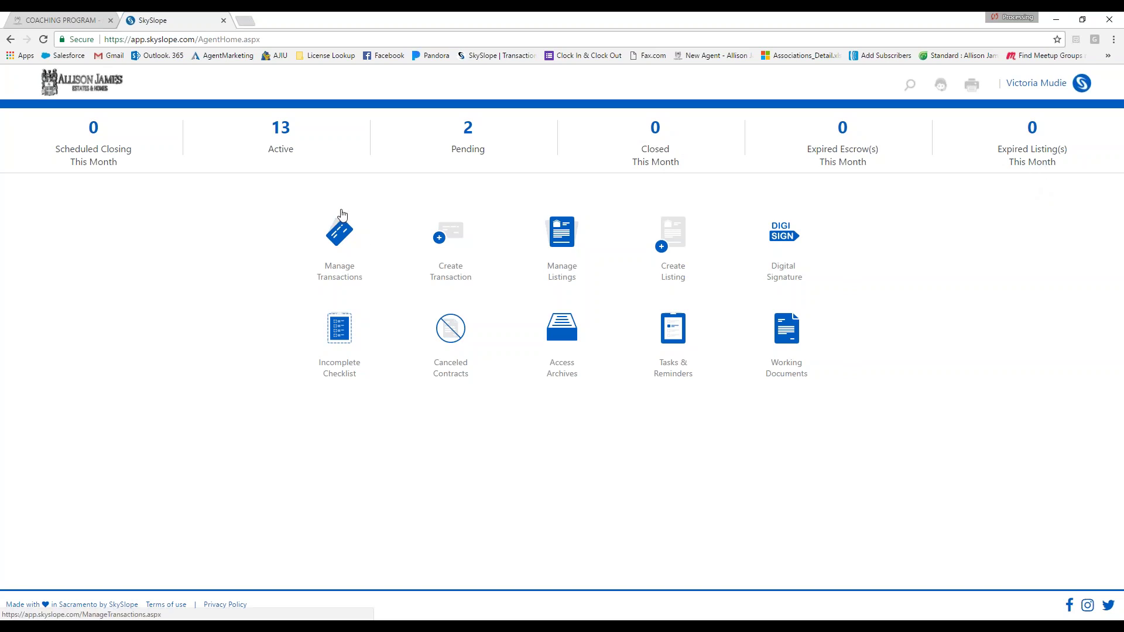
Show the 13 active listings, scroll through the table, then return to the dashboard.
{"action": "left_click", "coordinate": [284, 138]}
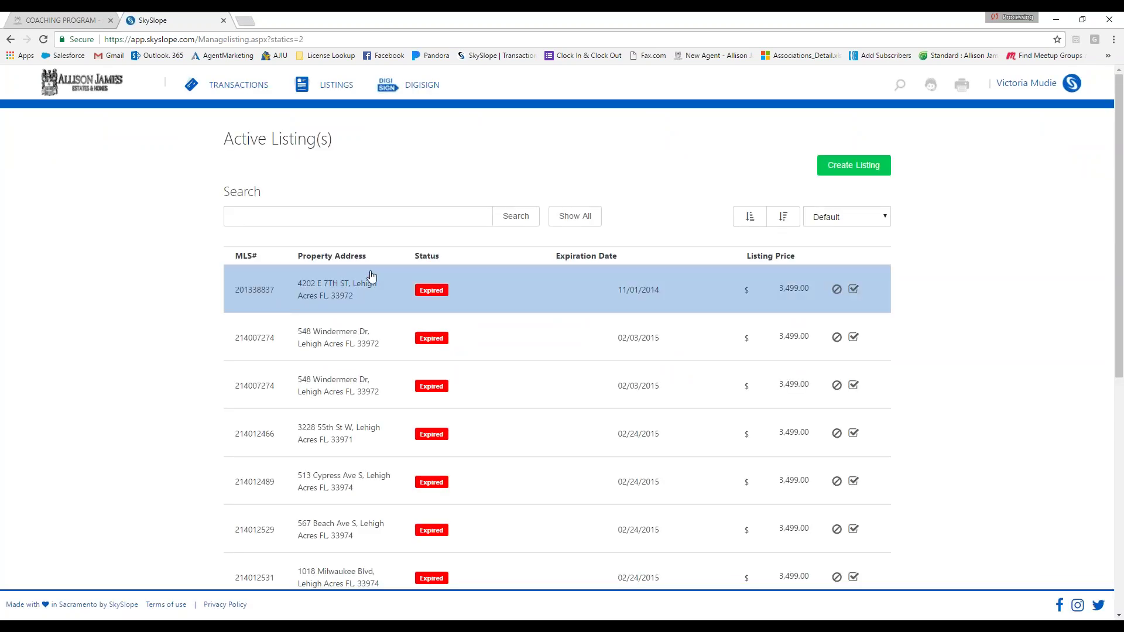
{"action": "scroll", "coordinate": [371, 269], "scroll_direction": "down", "scroll_amount": 2}
{"action": "scroll", "coordinate": [372, 266], "scroll_direction": "down", "scroll_amount": 6}
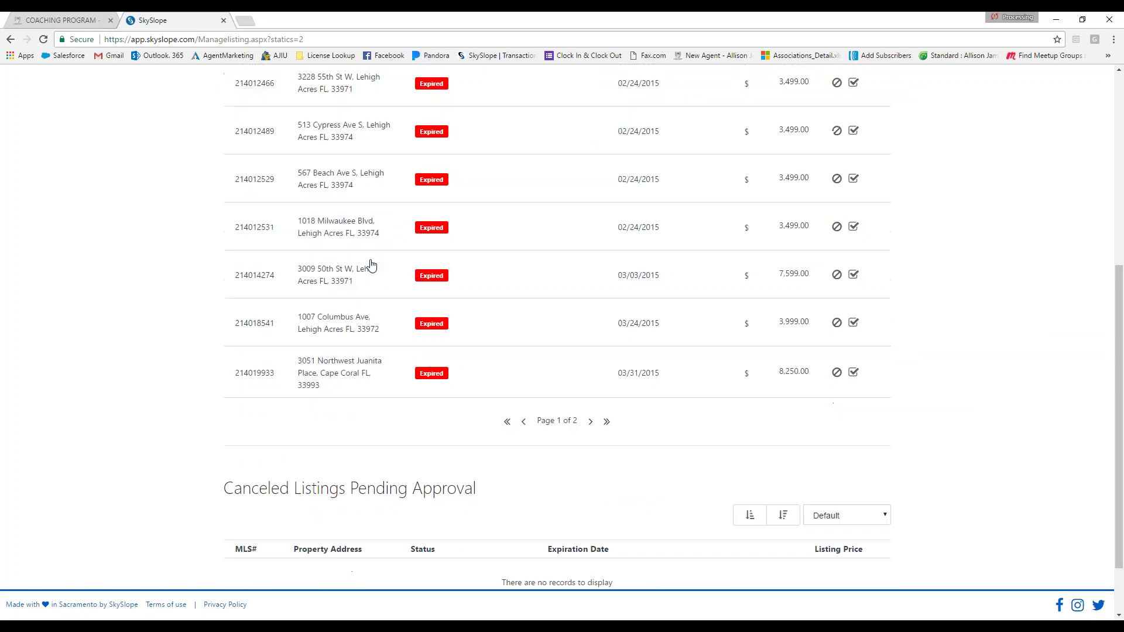
{"action": "scroll", "coordinate": [371, 259], "scroll_direction": "up", "scroll_amount": 10}
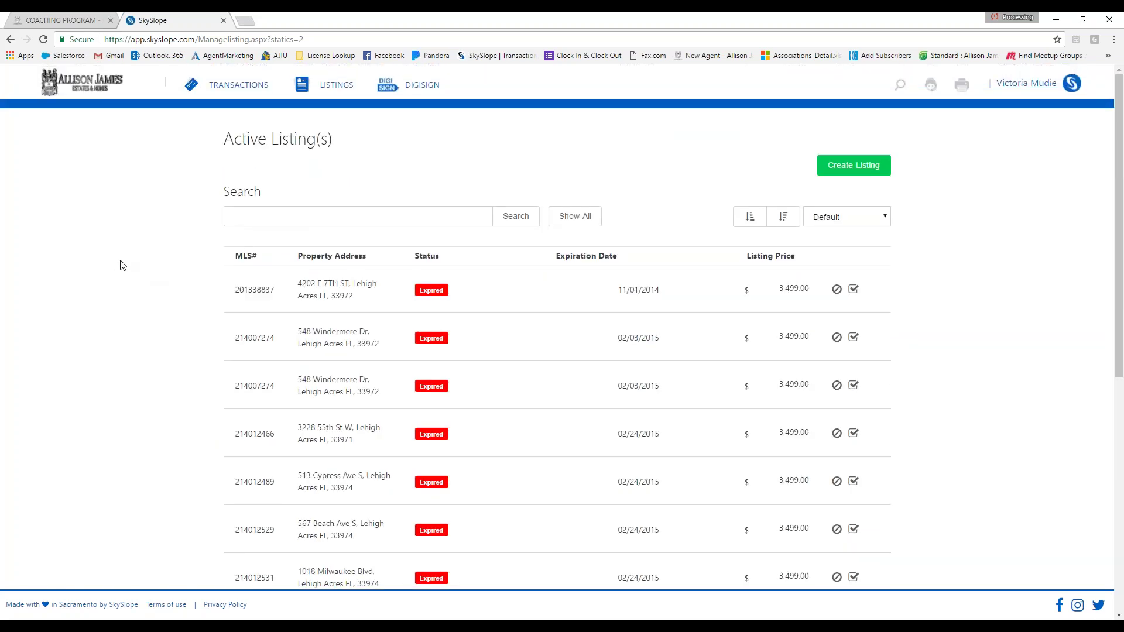
{"action": "left_click", "coordinate": [90, 88]}
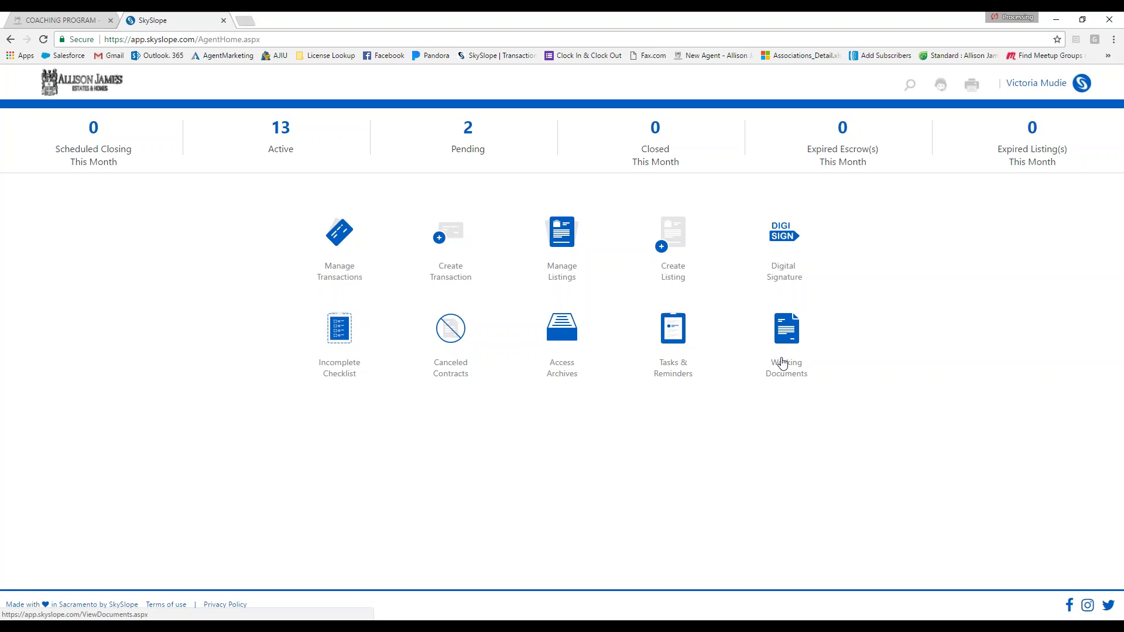
{"action": "left_click", "coordinate": [668, 250]}
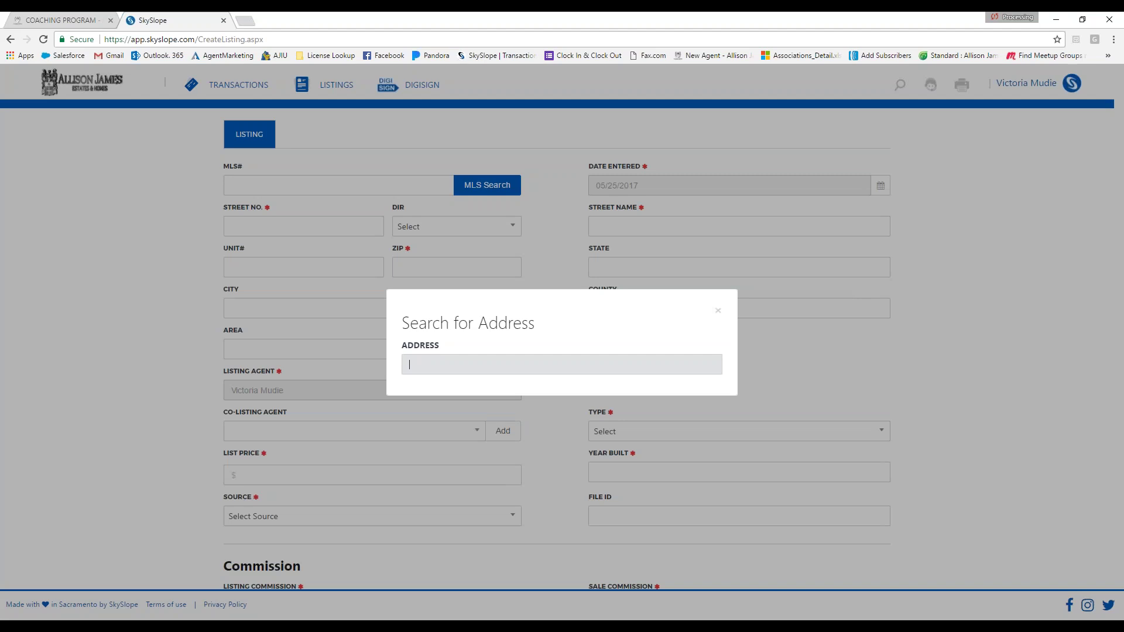
{"action": "left_click", "coordinate": [717, 311]}
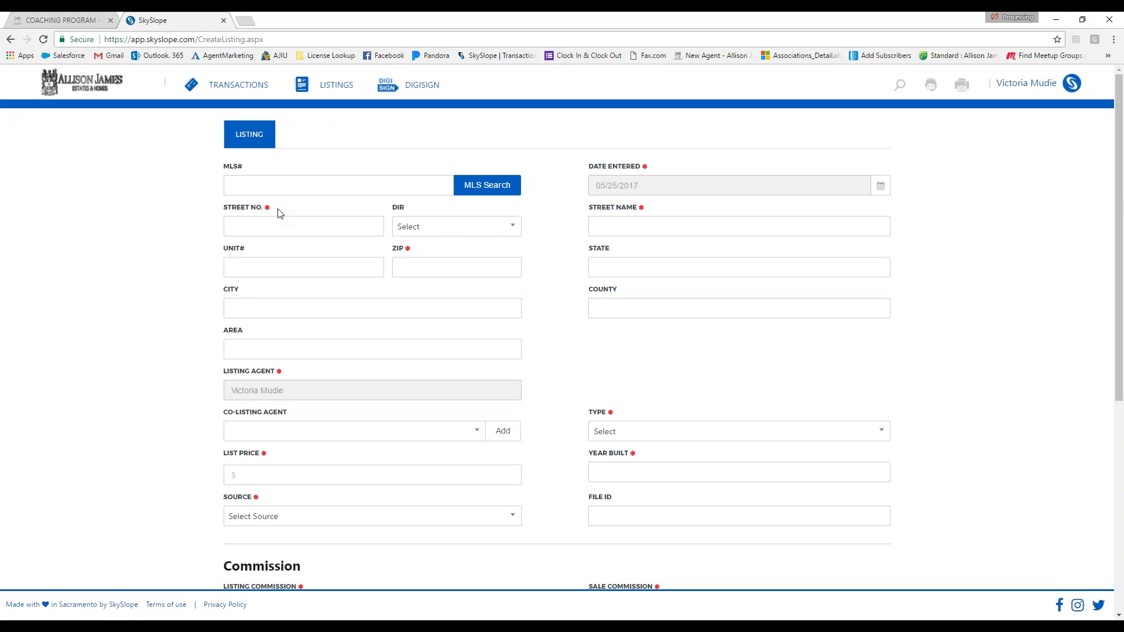
{"action": "left_click_drag", "start_coordinate": [278, 211], "coordinate": [245, 210]}
{"action": "left_click", "coordinate": [678, 169]}
{"action": "left_click", "coordinate": [90, 86]}
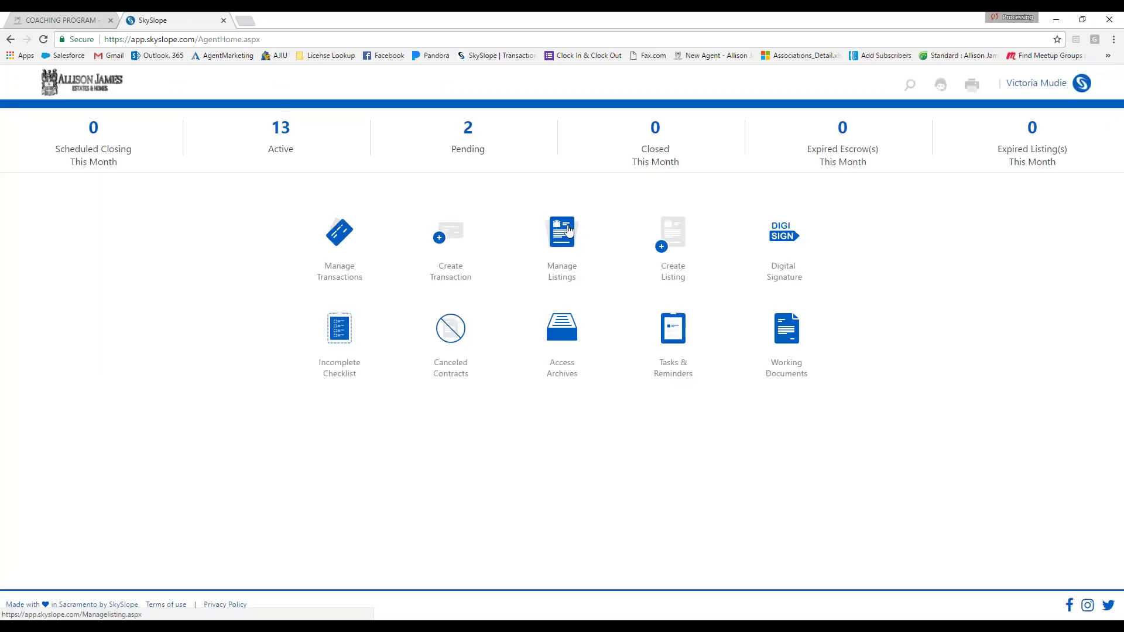
In Manage Listings, go to page 2 and open the $295,000 Resale listing for editing.
{"action": "left_click", "coordinate": [565, 232]}
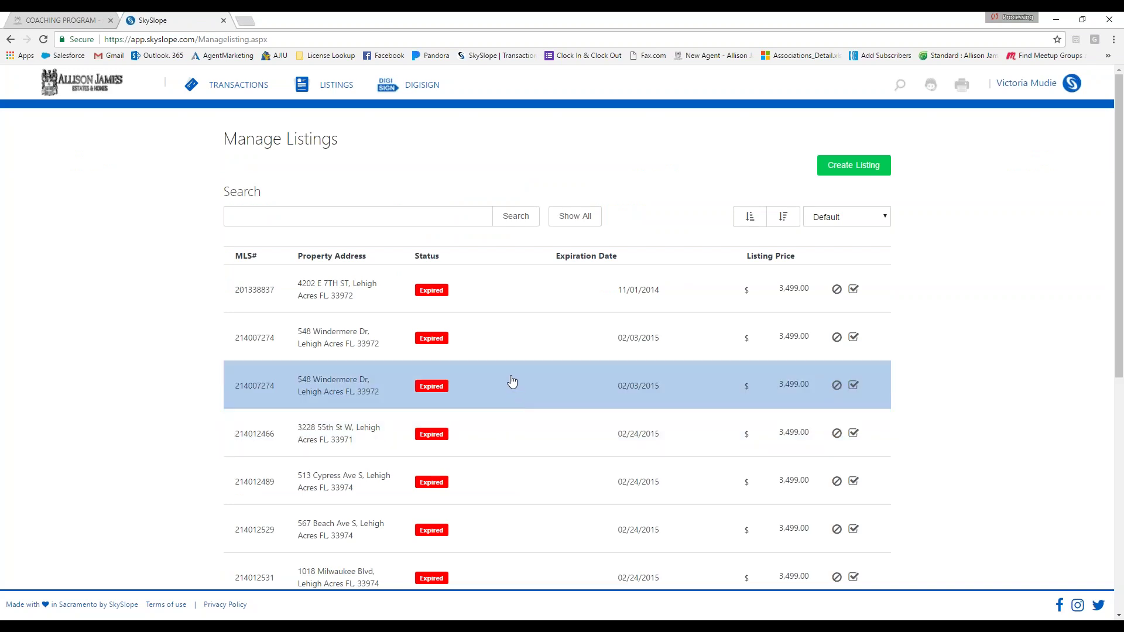
{"action": "scroll", "coordinate": [512, 381], "scroll_direction": "down", "scroll_amount": 4}
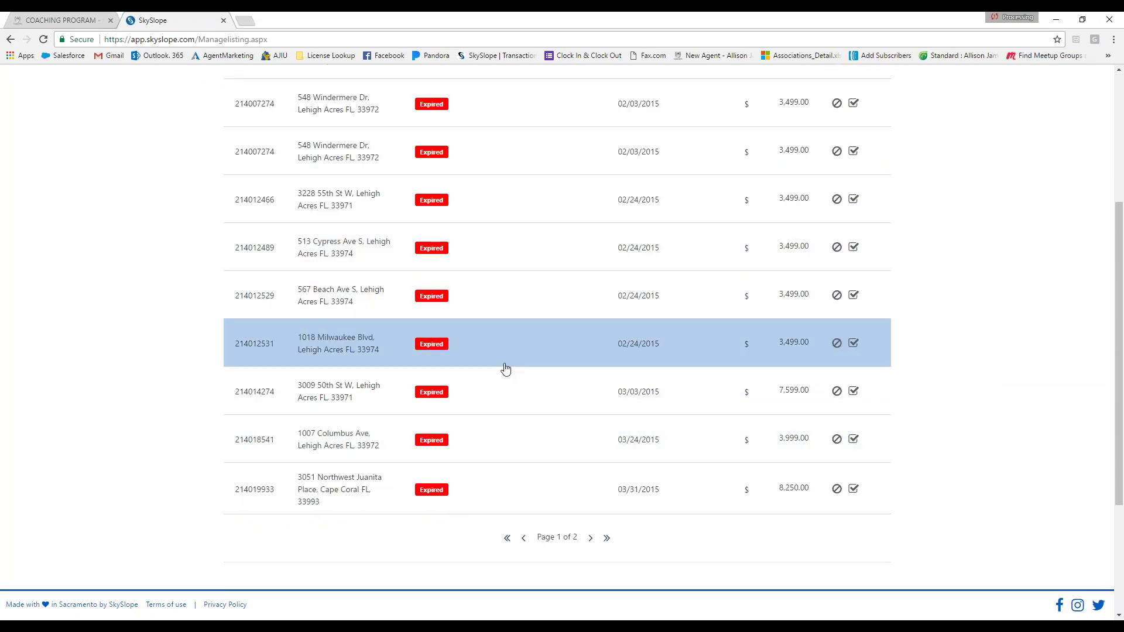
{"action": "scroll", "coordinate": [563, 506], "scroll_direction": "down", "scroll_amount": 3}
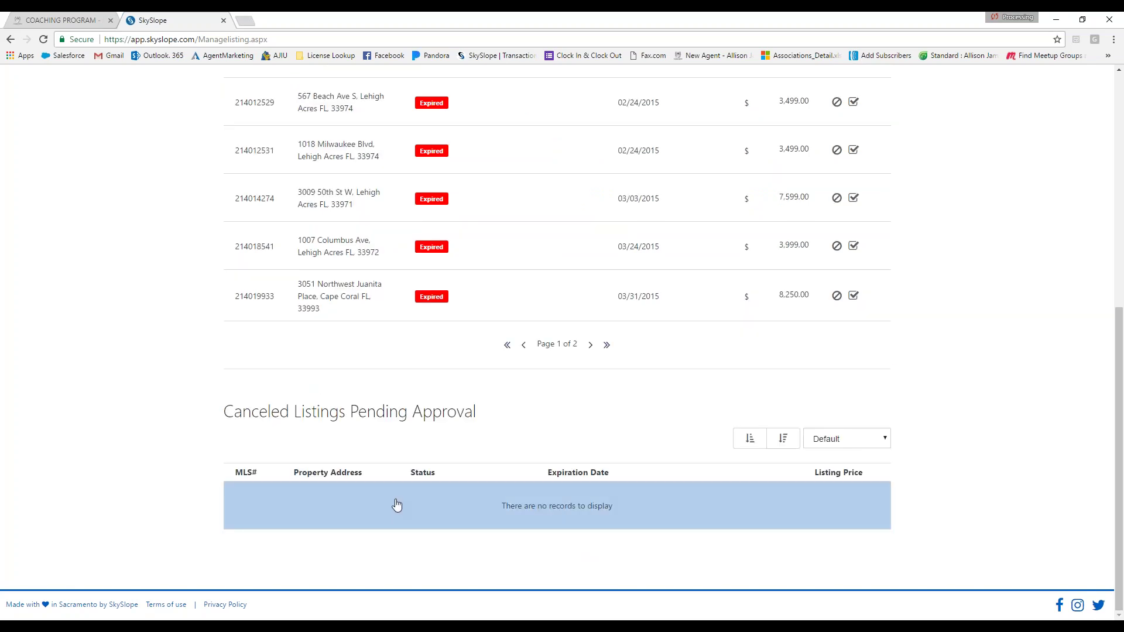
{"action": "scroll", "coordinate": [394, 507], "scroll_direction": "up", "scroll_amount": 3}
{"action": "left_click", "coordinate": [591, 519]}
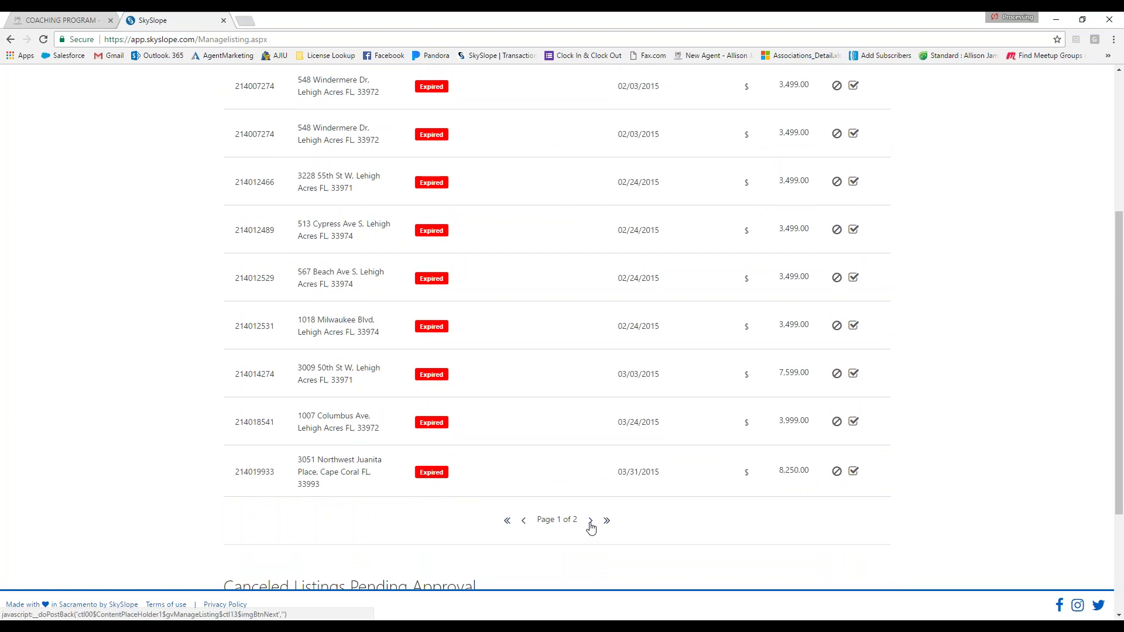
{"action": "scroll", "coordinate": [311, 387], "scroll_direction": "up", "scroll_amount": 1}
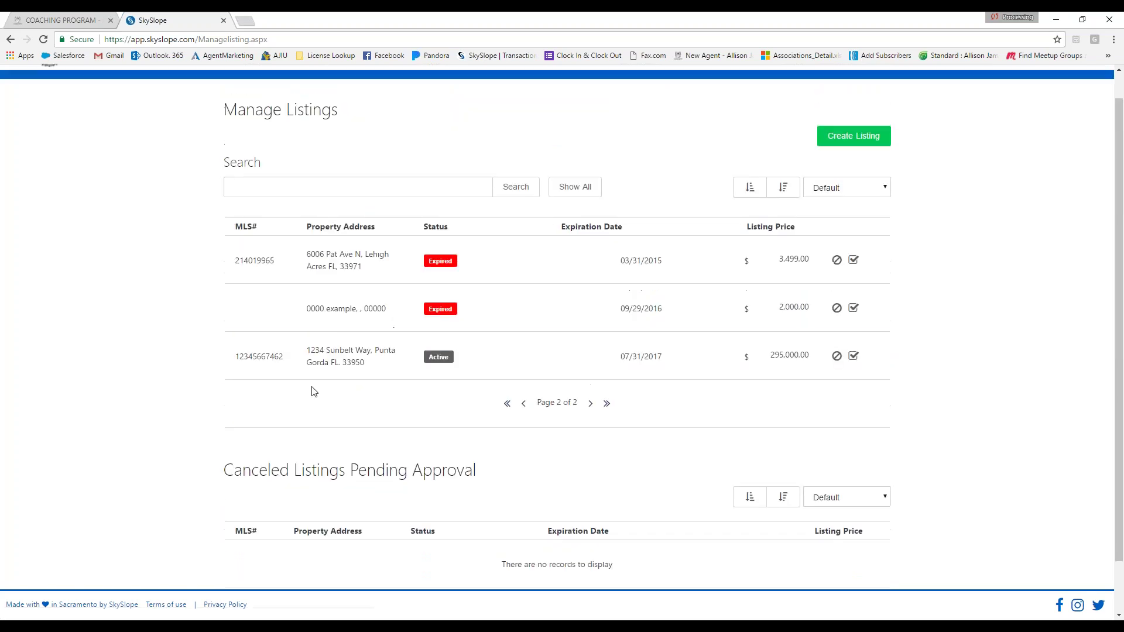
{"action": "left_click", "coordinate": [342, 361]}
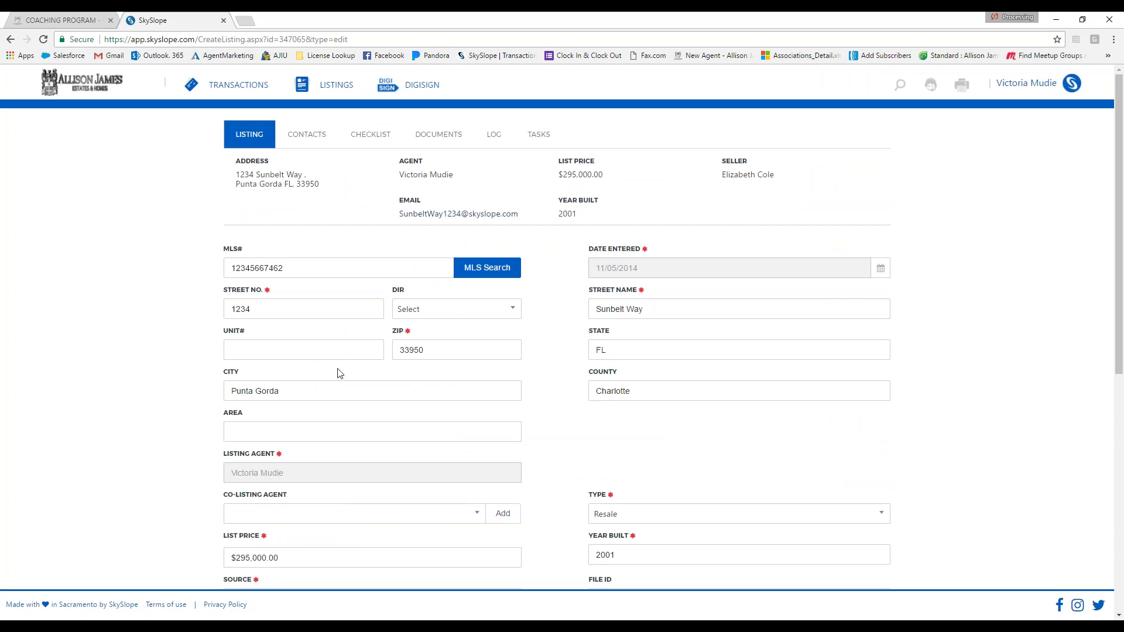
{"action": "double_click", "coordinate": [293, 311]}
{"action": "double_click", "coordinate": [461, 346]}
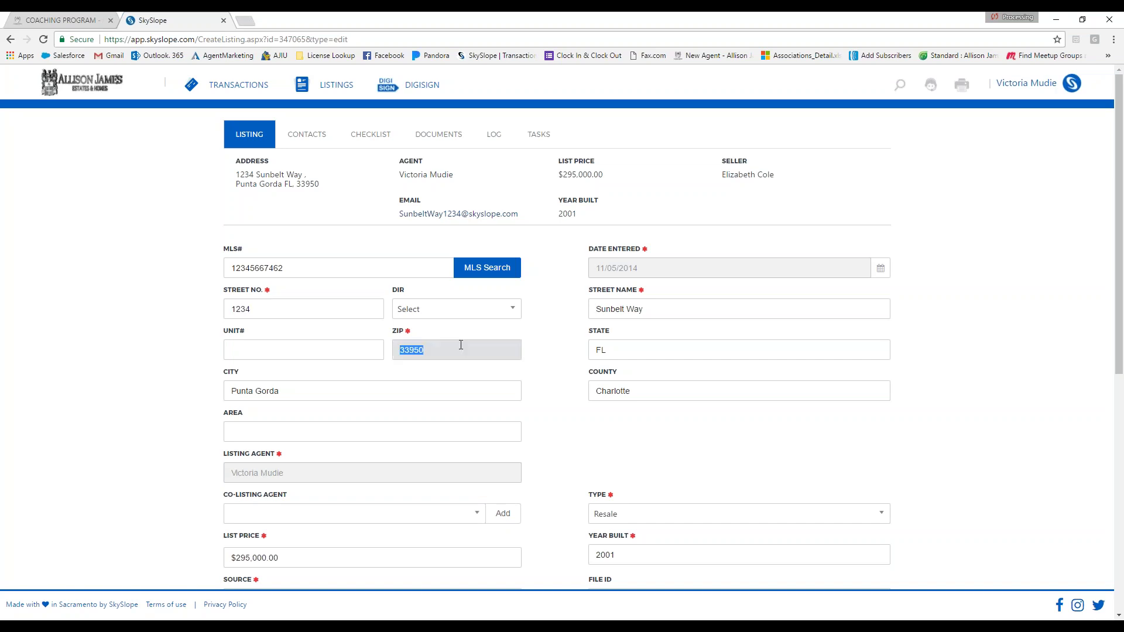
{"action": "triple_click", "coordinate": [702, 308]}
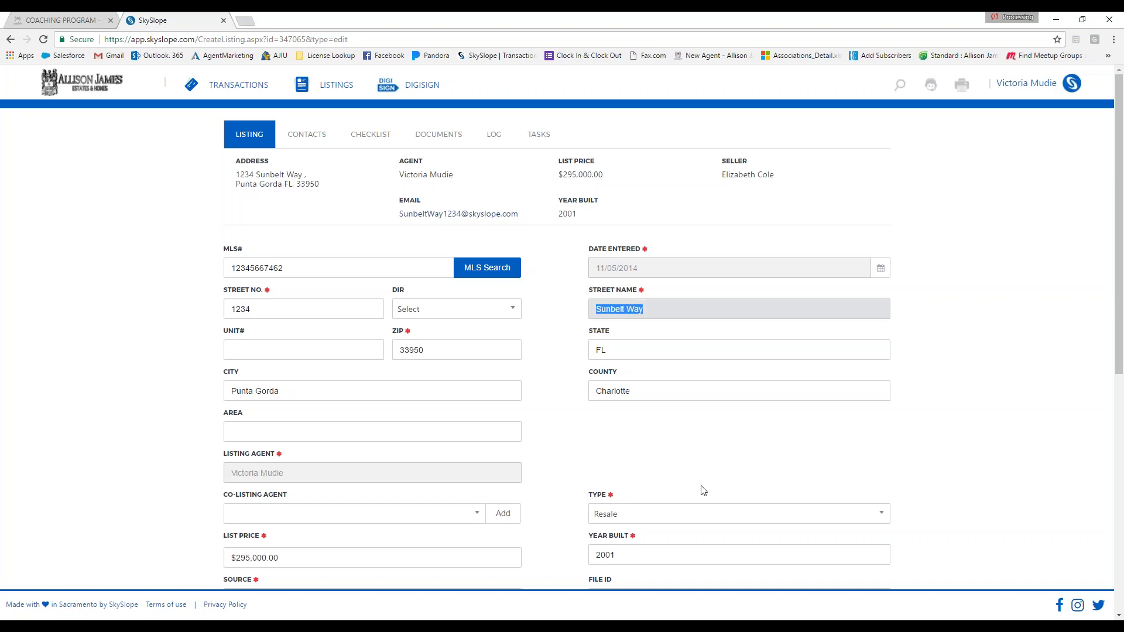
{"action": "left_click", "coordinate": [641, 406]}
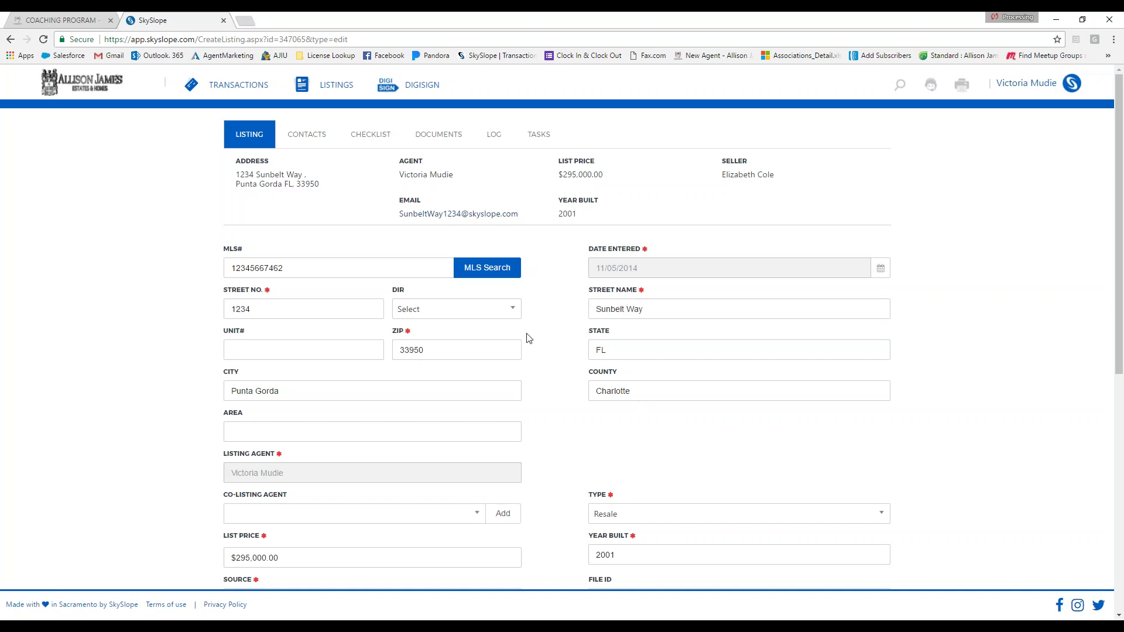
{"action": "scroll", "coordinate": [526, 334], "scroll_direction": "down", "scroll_amount": 5}
{"action": "scroll", "coordinate": [469, 315], "scroll_direction": "down", "scroll_amount": 3}
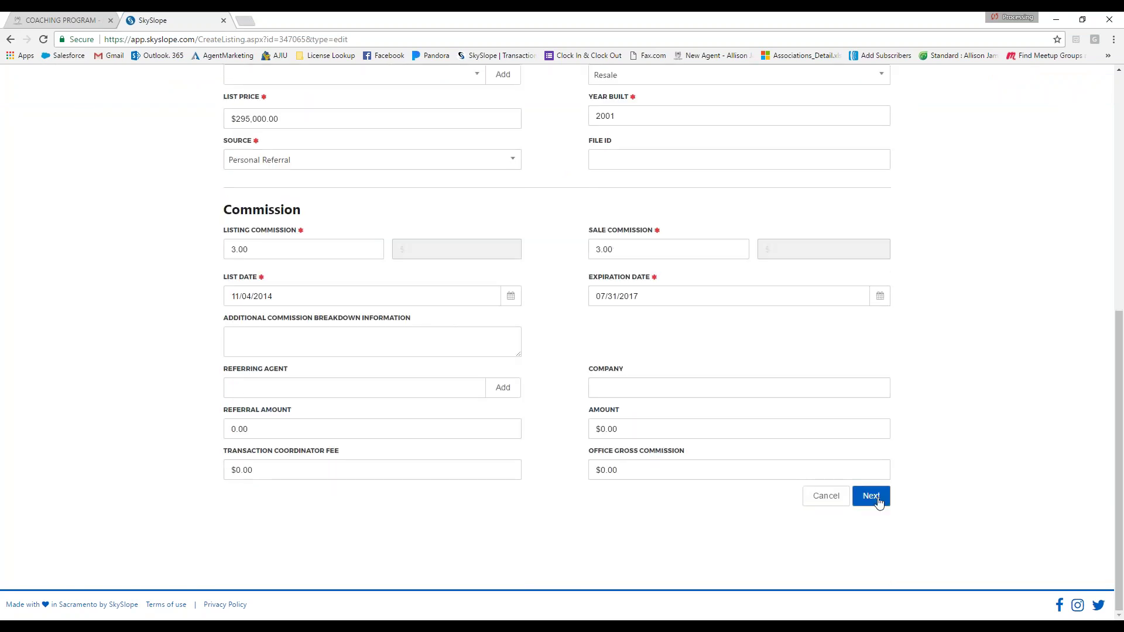
Save the listing details, review the seller's name fields, and submit to reach the checklist.
{"action": "left_click", "coordinate": [878, 498]}
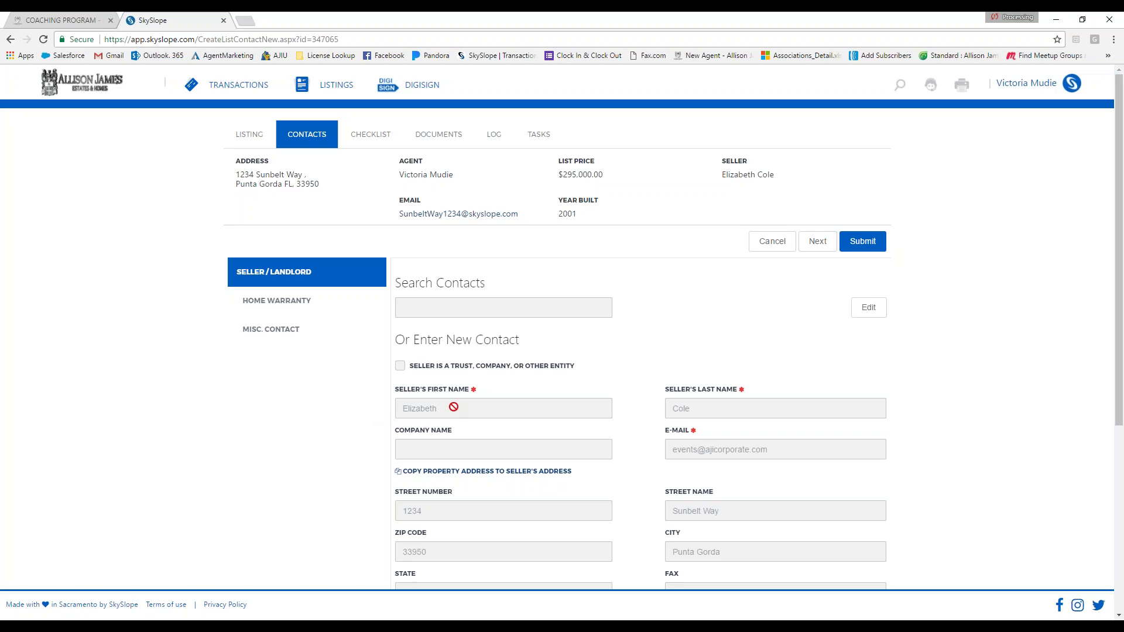
{"action": "scroll", "coordinate": [455, 404], "scroll_direction": "down", "scroll_amount": 2}
{"action": "double_click", "coordinate": [460, 288]}
{"action": "double_click", "coordinate": [728, 290]}
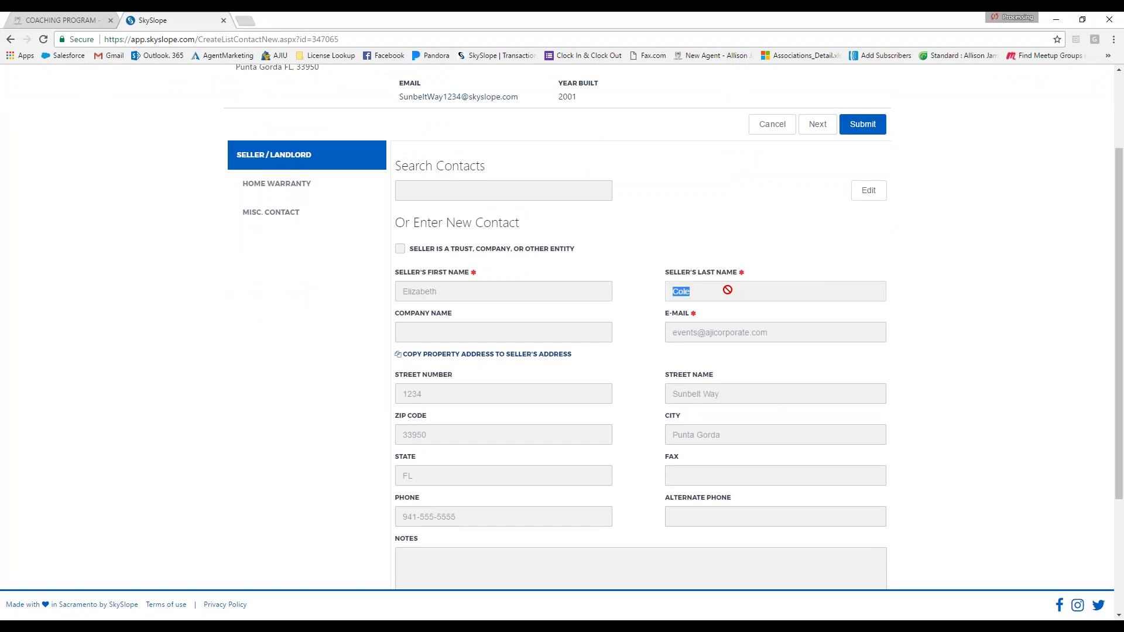
{"action": "left_click", "coordinate": [660, 332]}
{"action": "scroll", "coordinate": [426, 308], "scroll_direction": "down", "scroll_amount": 3}
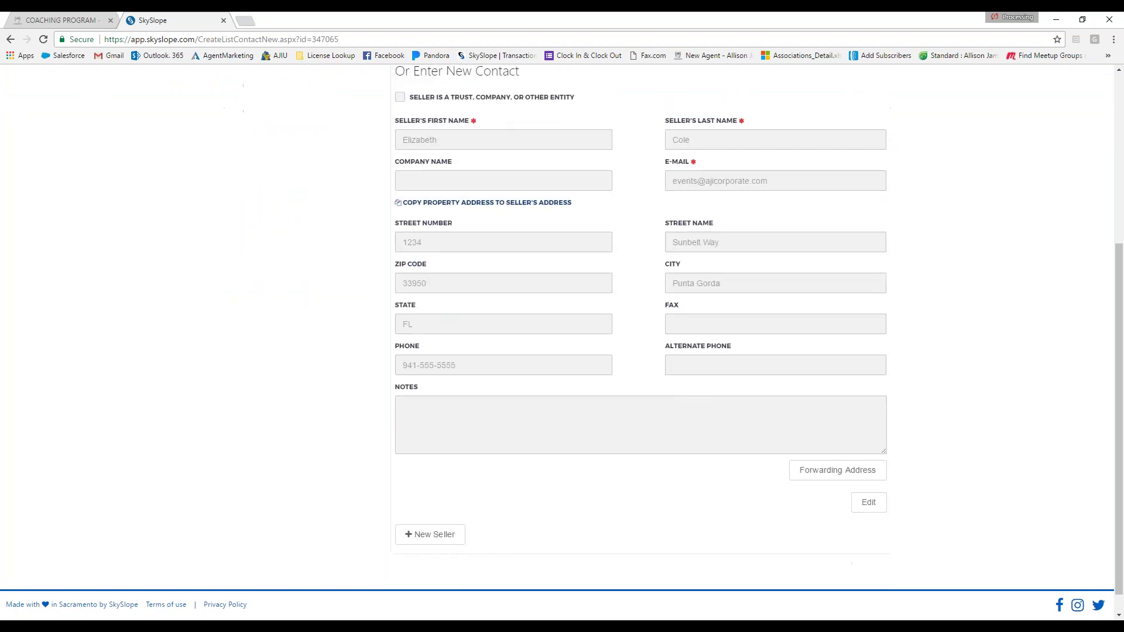
{"action": "scroll", "coordinate": [685, 306], "scroll_direction": "up", "scroll_amount": 5}
{"action": "left_click", "coordinate": [855, 245]}
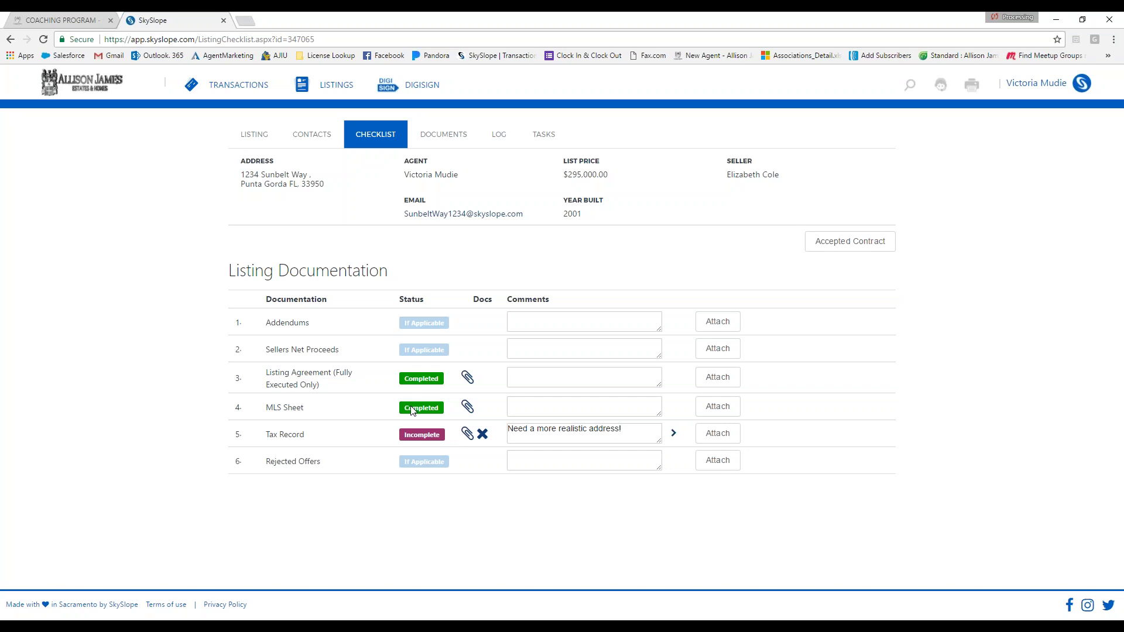
{"action": "left_click", "coordinate": [445, 139]}
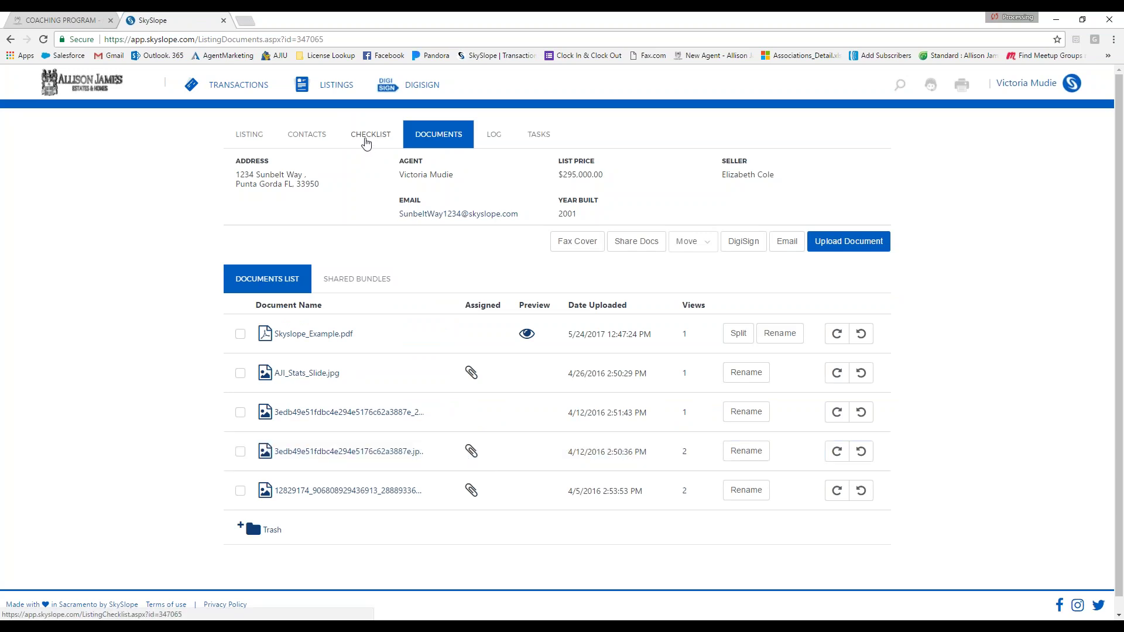
{"action": "left_click", "coordinate": [366, 143]}
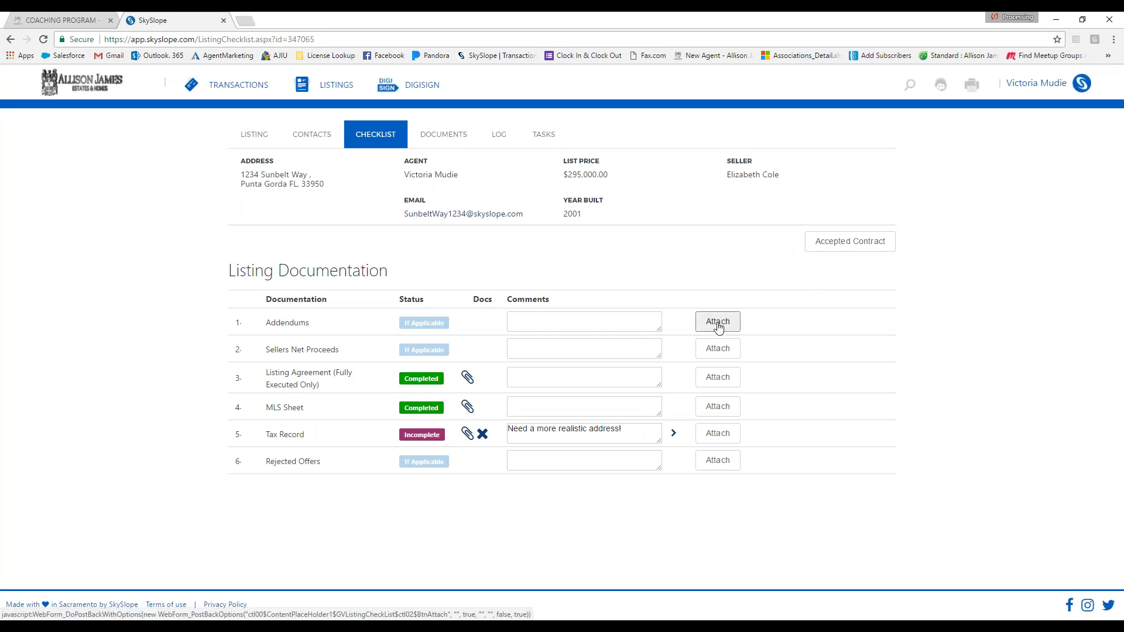
{"action": "left_click", "coordinate": [719, 323]}
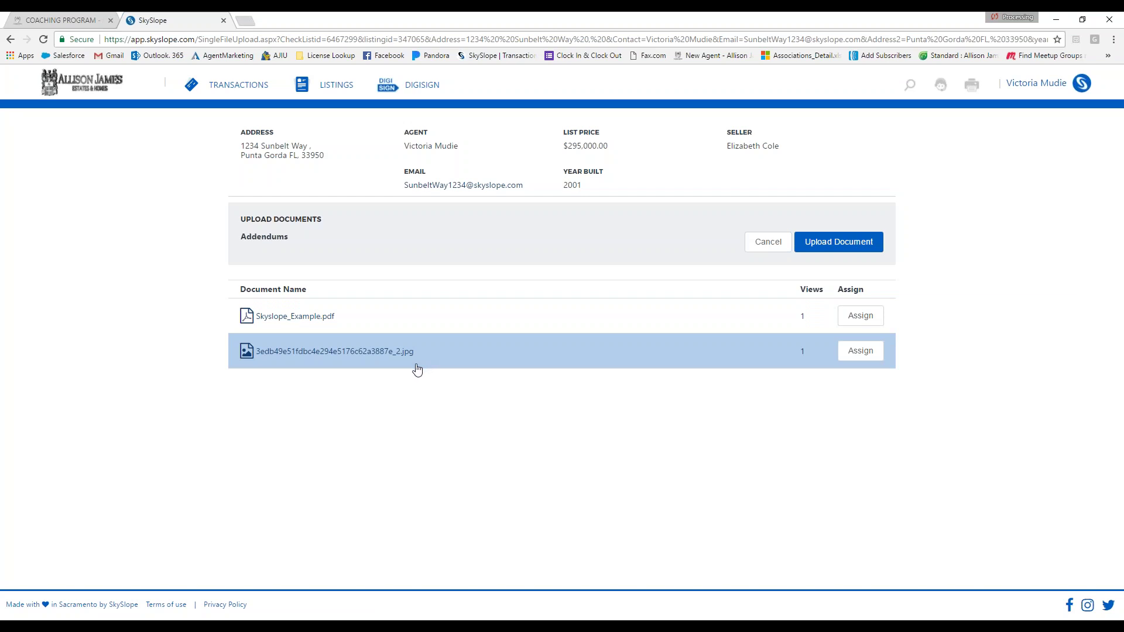
{"action": "left_click", "coordinate": [841, 245]}
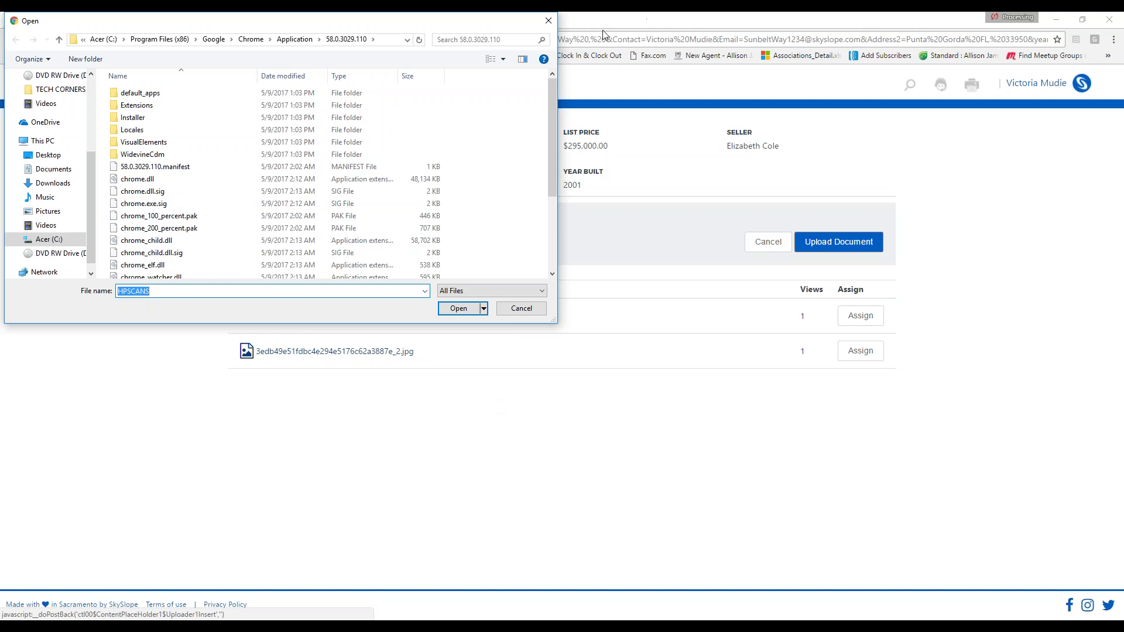
{"action": "key", "text": "Escape"}
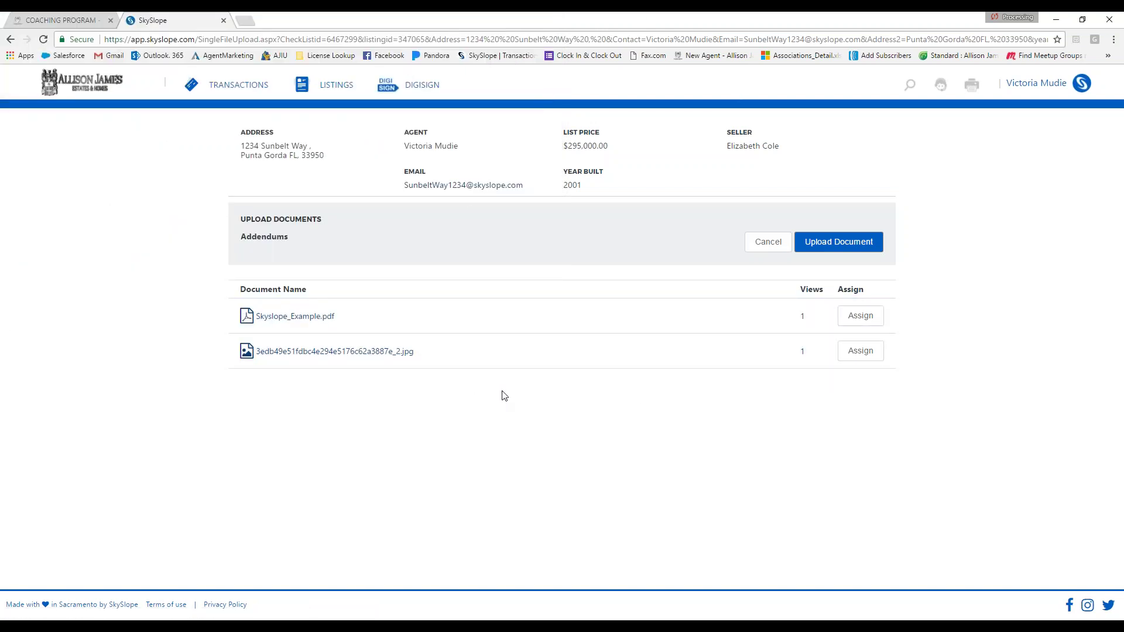
{"action": "left_click", "coordinate": [768, 242]}
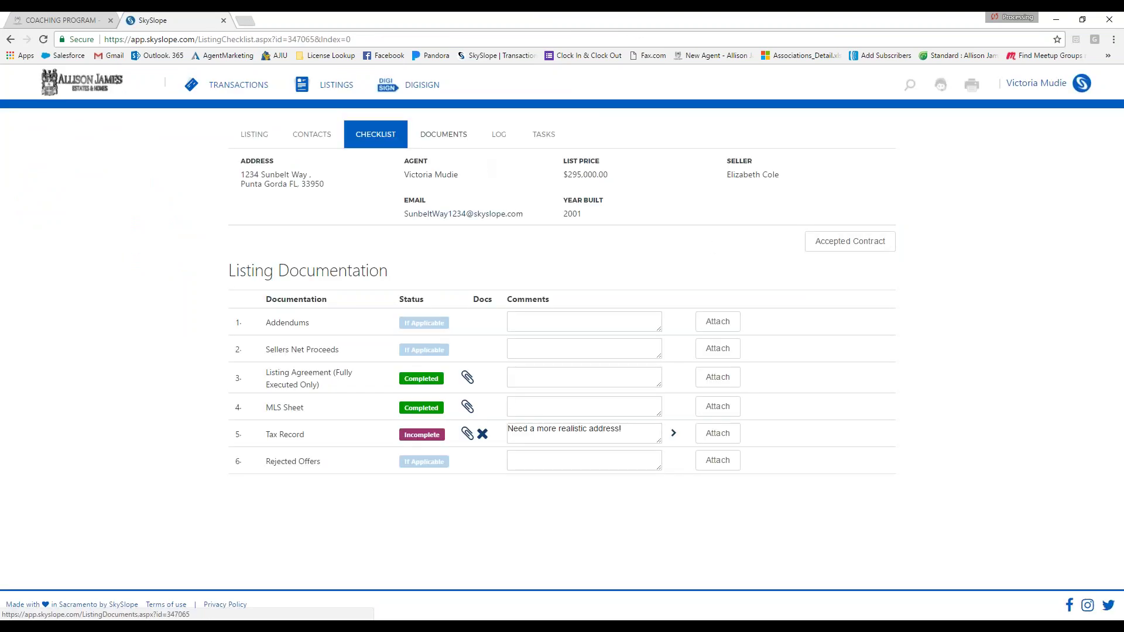
Preview the five pages of Skyslope_Example.pdf from the Documents tab, then close the preview.
{"action": "left_click", "coordinate": [443, 134]}
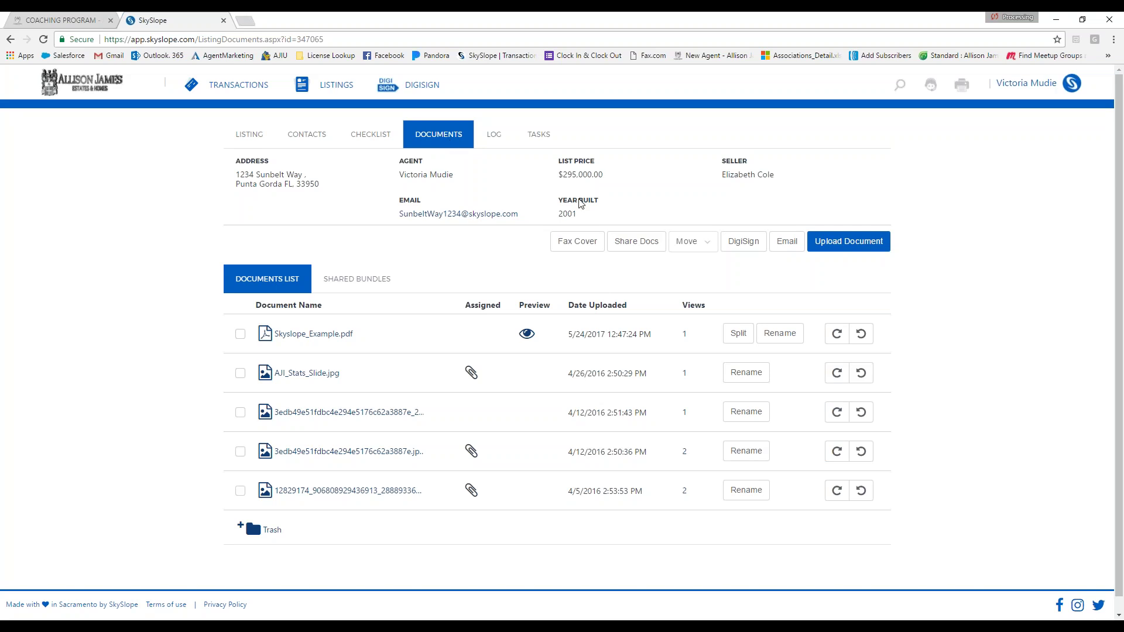
{"action": "left_click", "coordinate": [328, 335]}
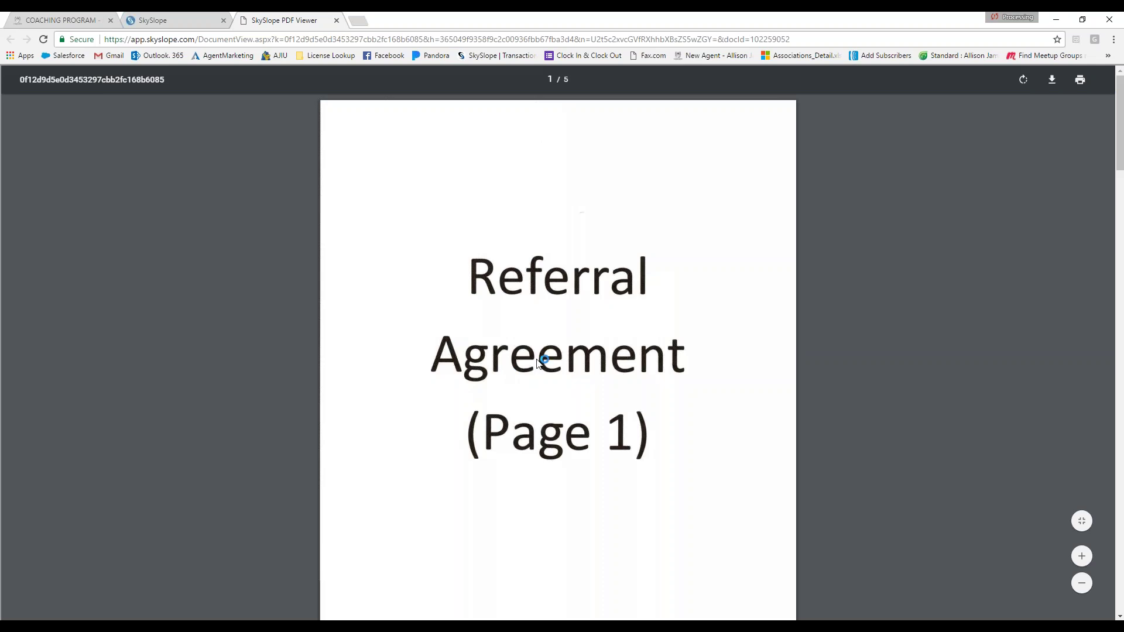
{"action": "scroll", "coordinate": [539, 362], "scroll_direction": "down", "scroll_amount": 15}
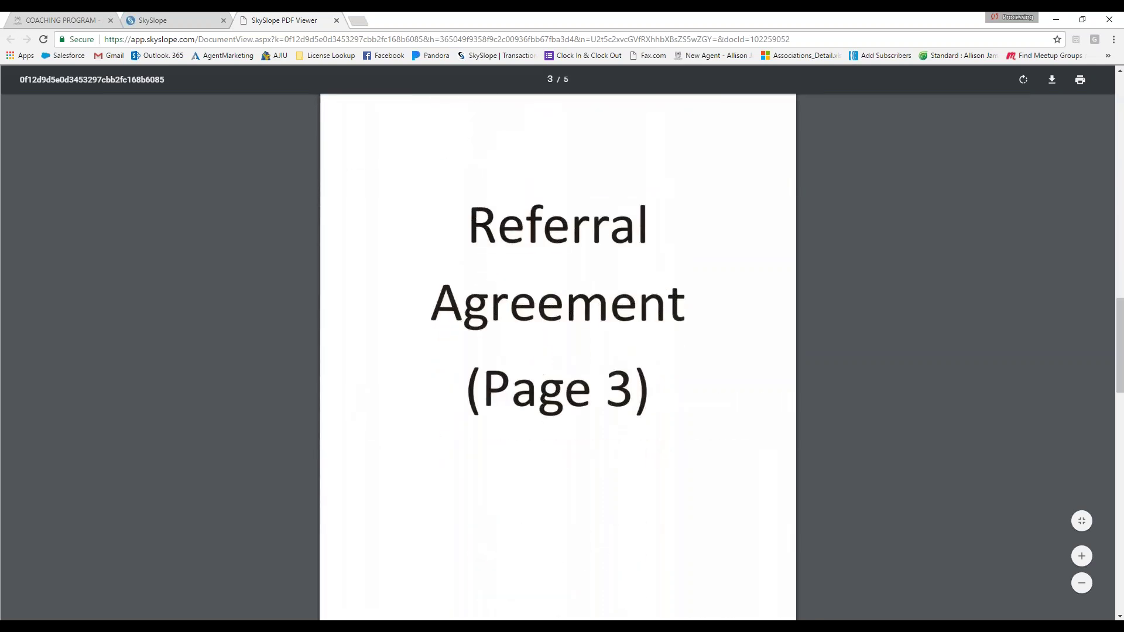
{"action": "scroll", "coordinate": [541, 246], "scroll_direction": "down", "scroll_amount": 15}
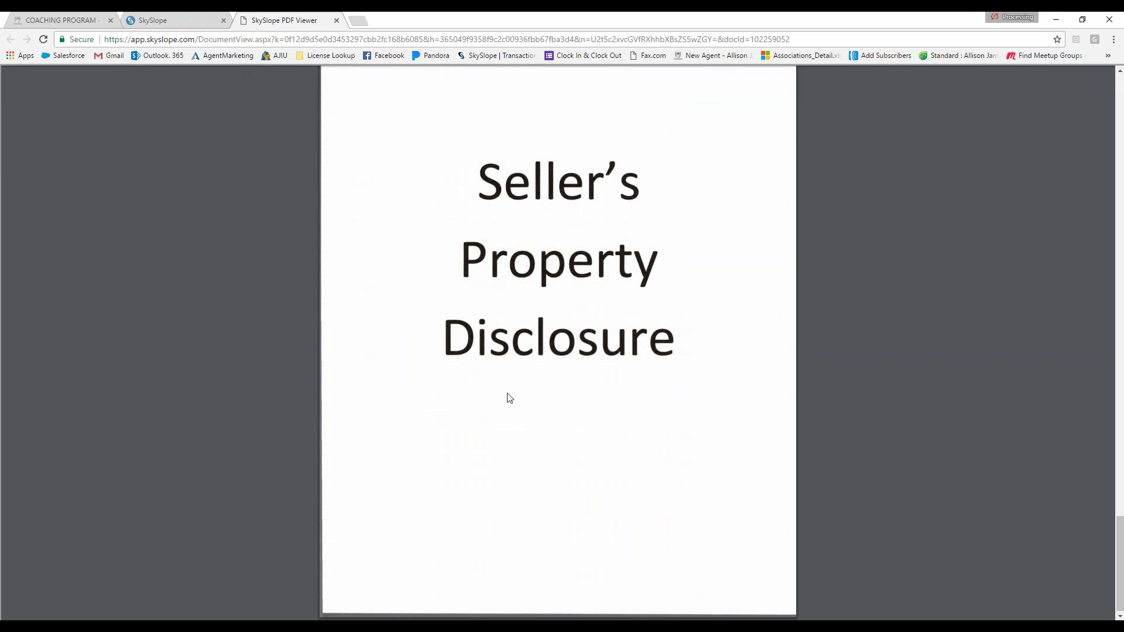
{"action": "scroll", "coordinate": [507, 400], "scroll_direction": "up", "scroll_amount": 10}
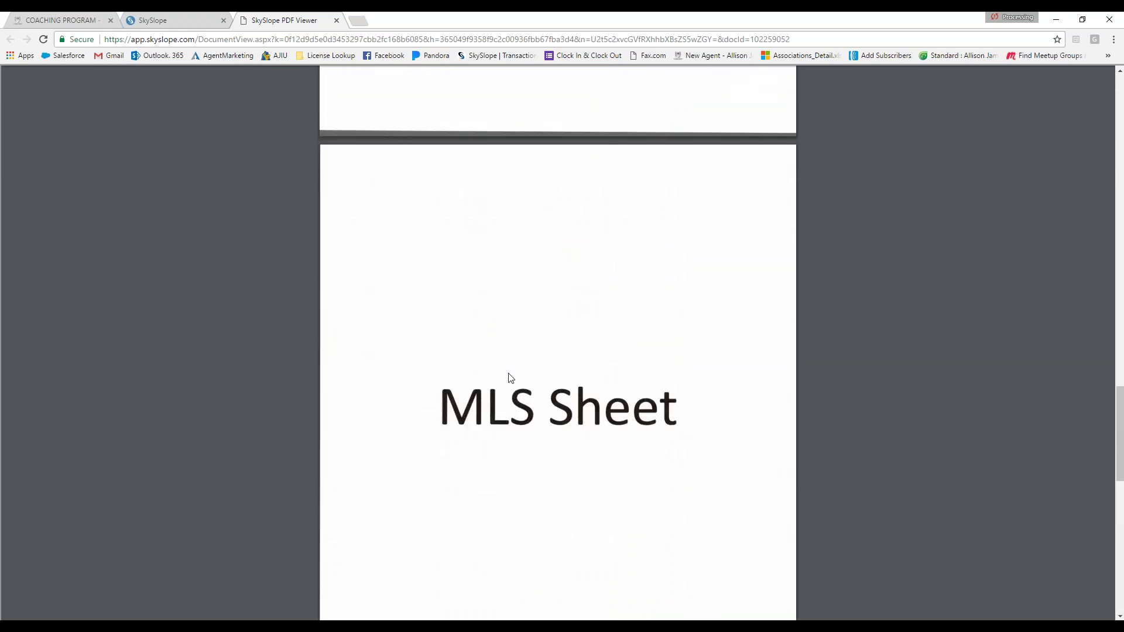
{"action": "scroll", "coordinate": [511, 378], "scroll_direction": "up", "scroll_amount": 10}
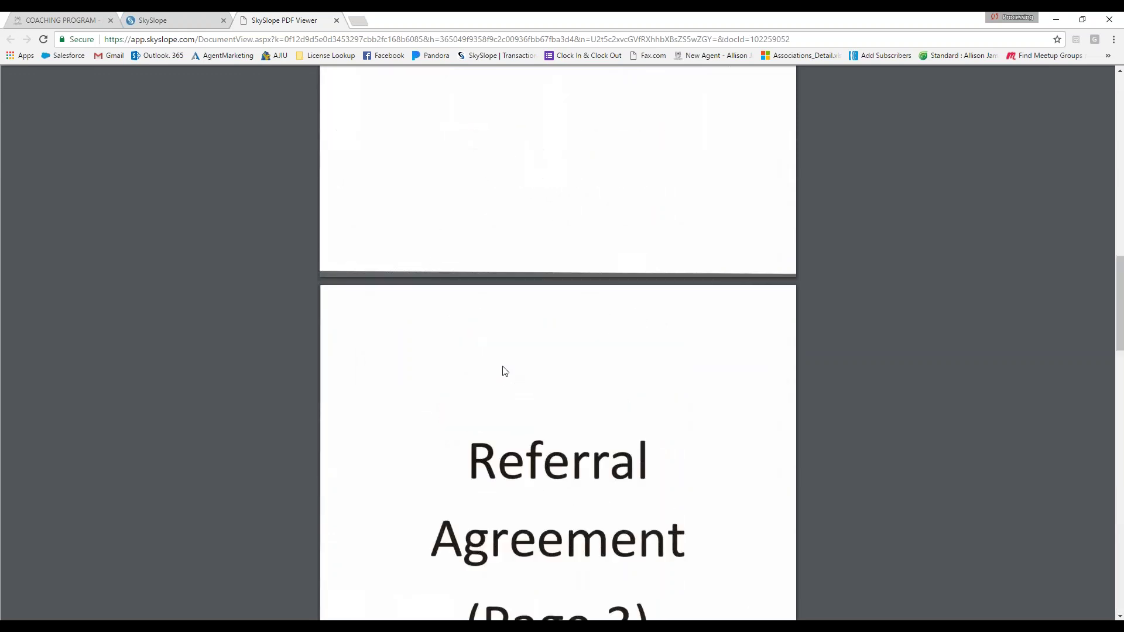
{"action": "left_click", "coordinate": [337, 21]}
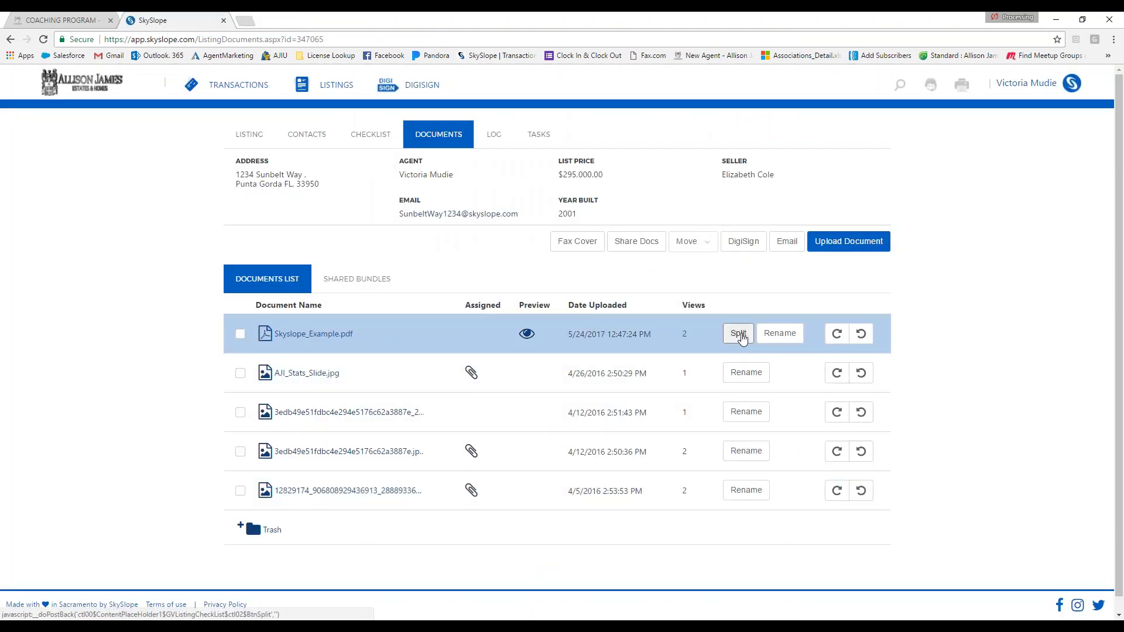
Start splitting Skyslope_Example.pdf, naming the first part Referral Agreement for pages 1–3.
{"action": "left_click", "coordinate": [739, 335]}
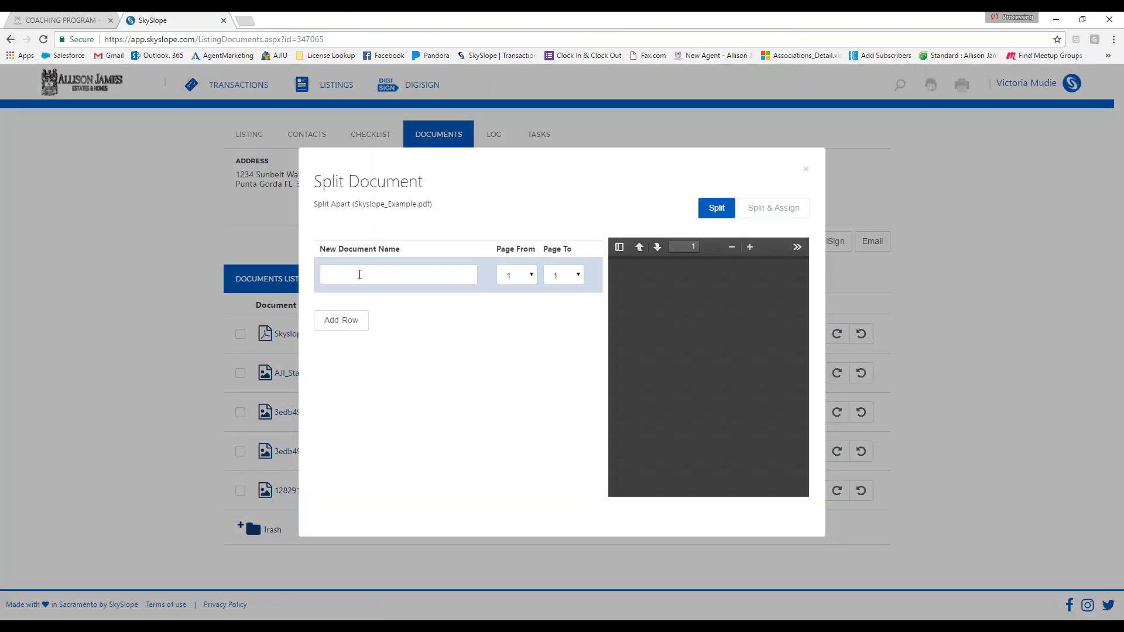
{"action": "scroll", "coordinate": [693, 353], "scroll_direction": "down", "scroll_amount": 5}
{"action": "scroll", "coordinate": [692, 353], "scroll_direction": "down", "scroll_amount": 3}
{"action": "scroll", "coordinate": [691, 346], "scroll_direction": "up", "scroll_amount": 7}
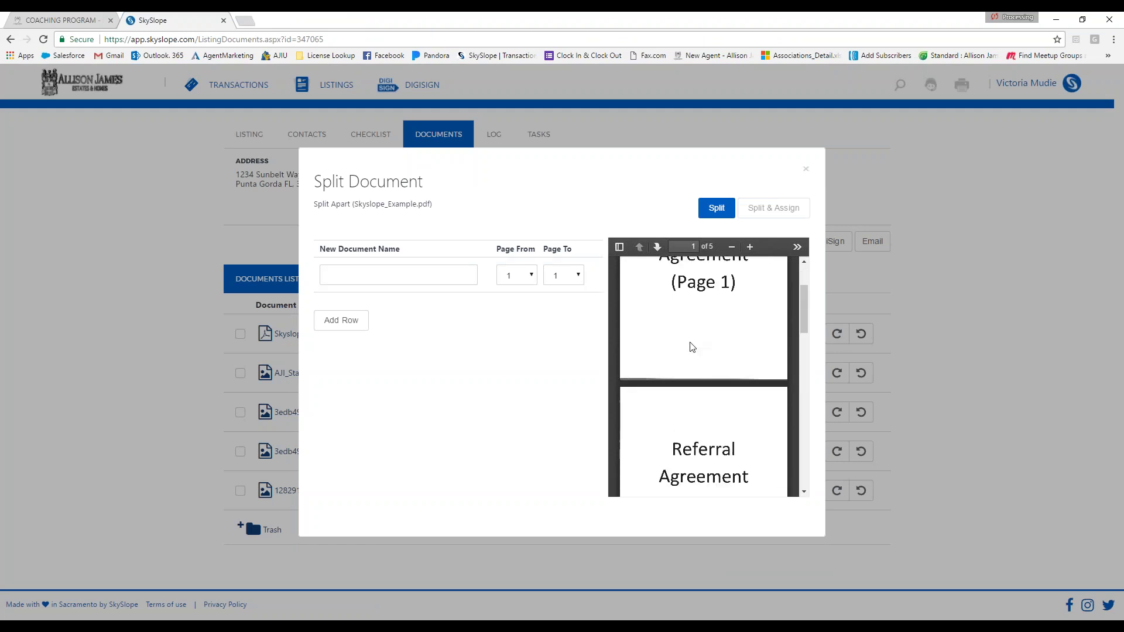
{"action": "left_click", "coordinate": [361, 282]}
{"action": "type", "text": "Ref"}
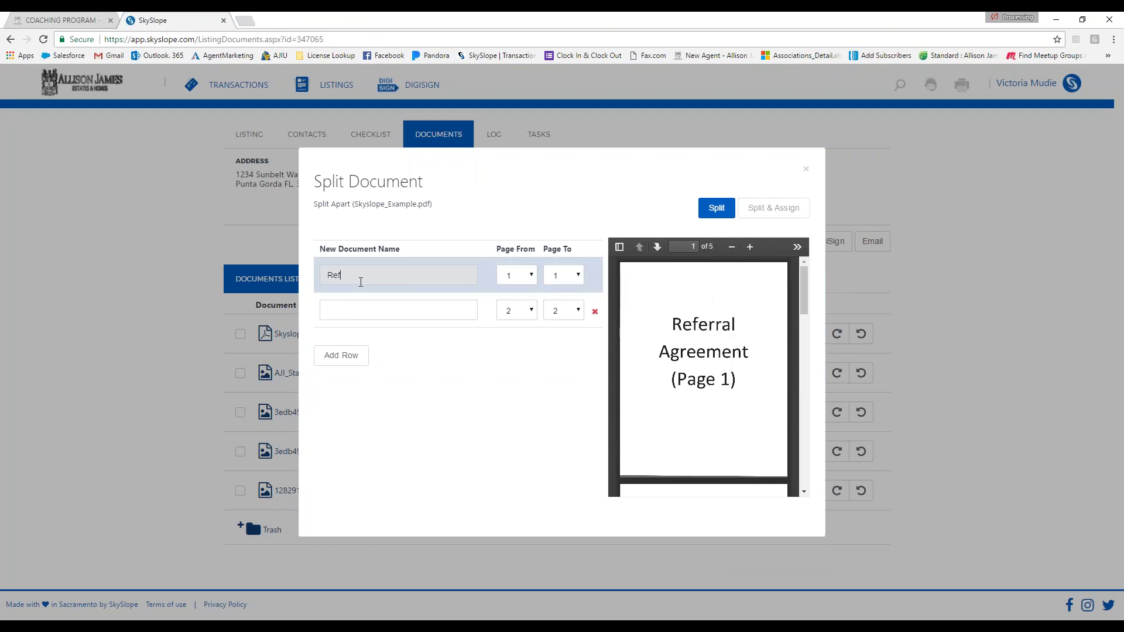
{"action": "type", "text": "erral Agreement"}
{"action": "left_click", "coordinate": [561, 282]}
{"action": "left_click", "coordinate": [564, 314]}
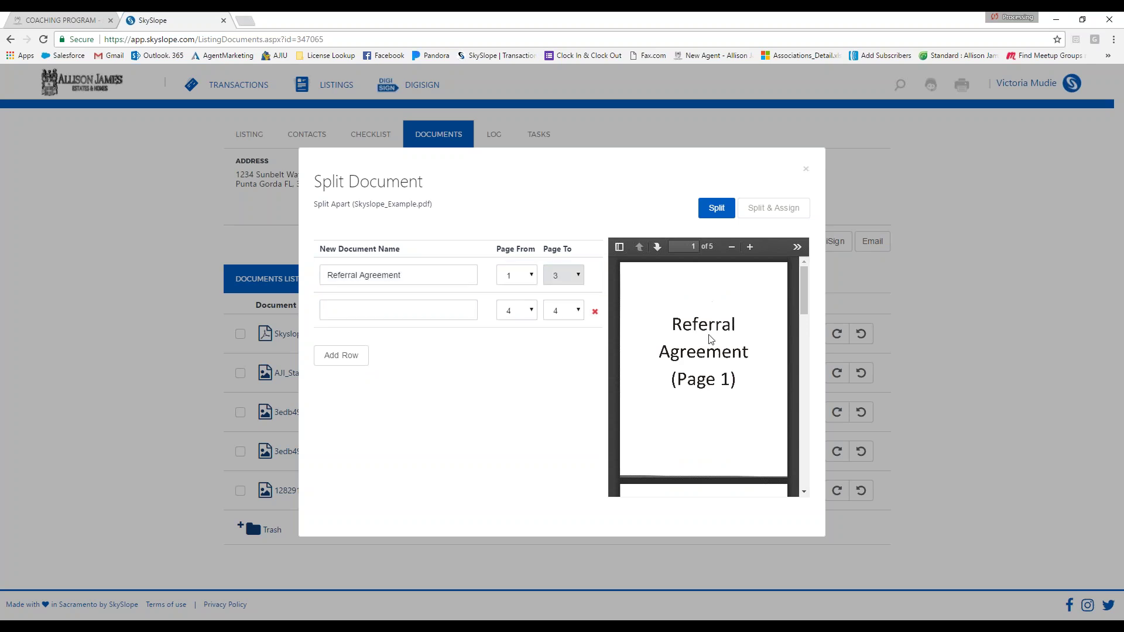
Name the second part MLS Sheet, covering page 4.
{"action": "scroll", "coordinate": [710, 340], "scroll_direction": "down", "scroll_amount": 8}
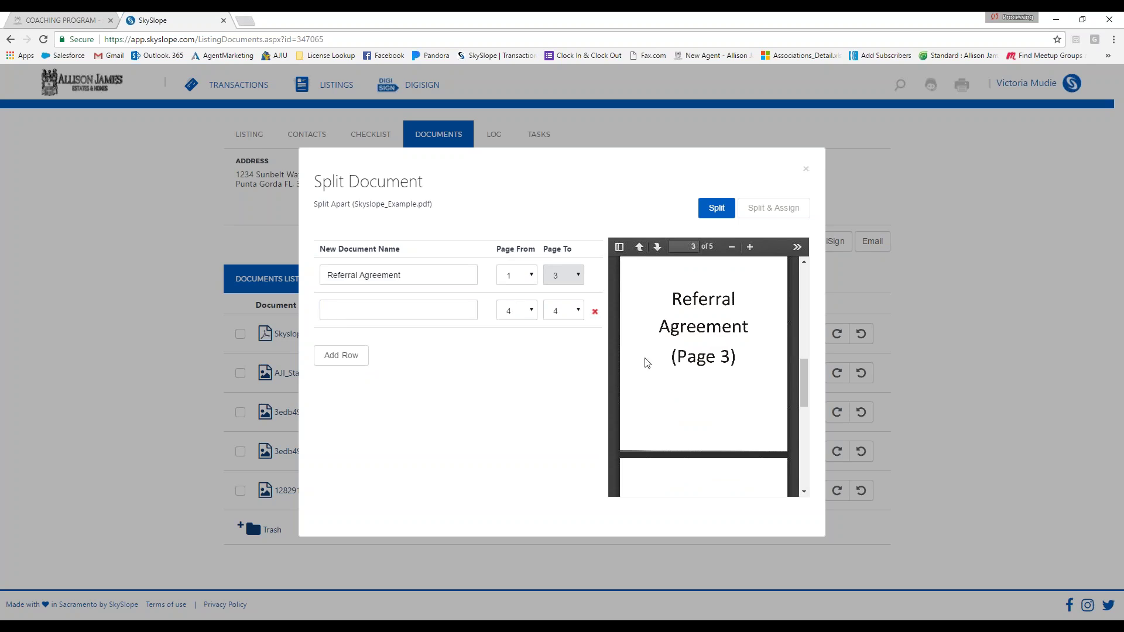
{"action": "scroll", "coordinate": [661, 364], "scroll_direction": "down", "scroll_amount": 3}
{"action": "left_click", "coordinate": [407, 308]}
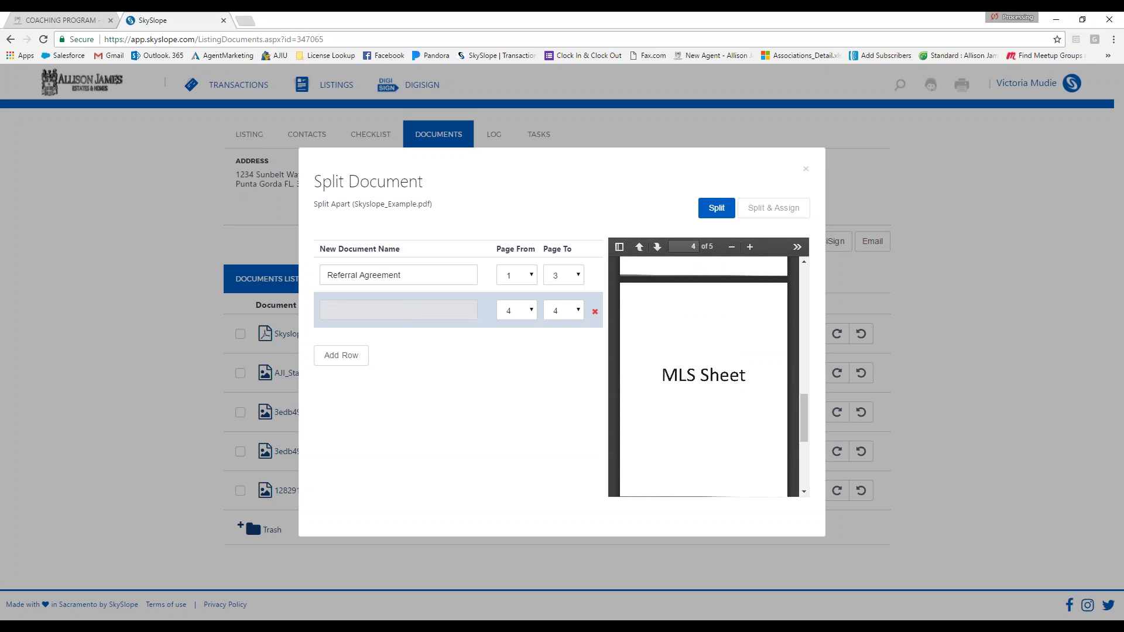
{"action": "type", "text": "Mls"}
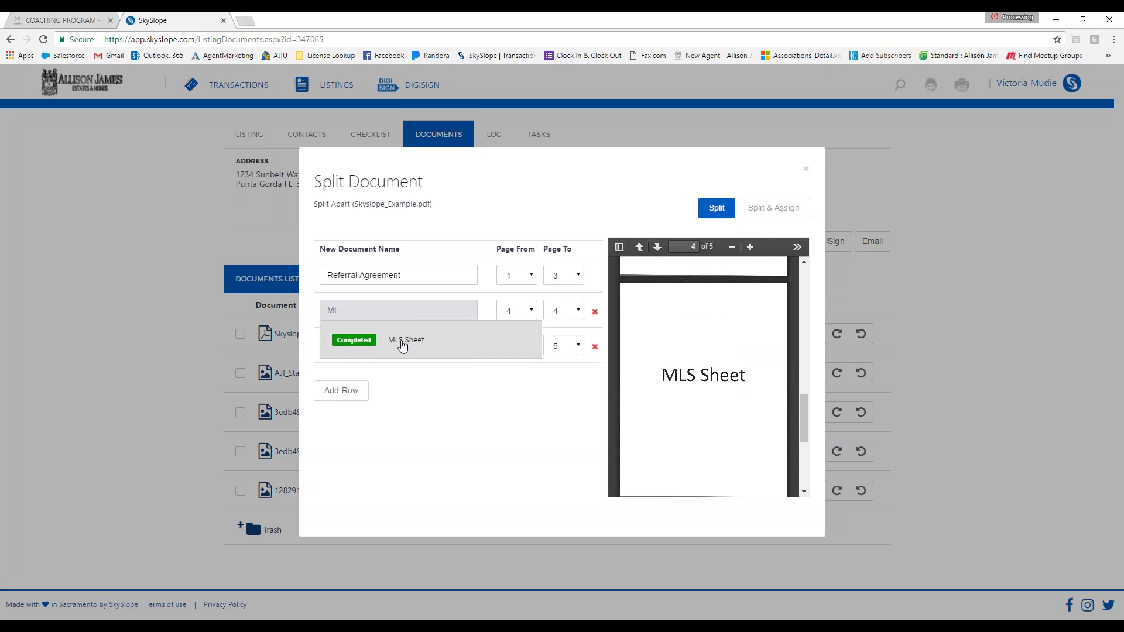
{"action": "left_click", "coordinate": [402, 345]}
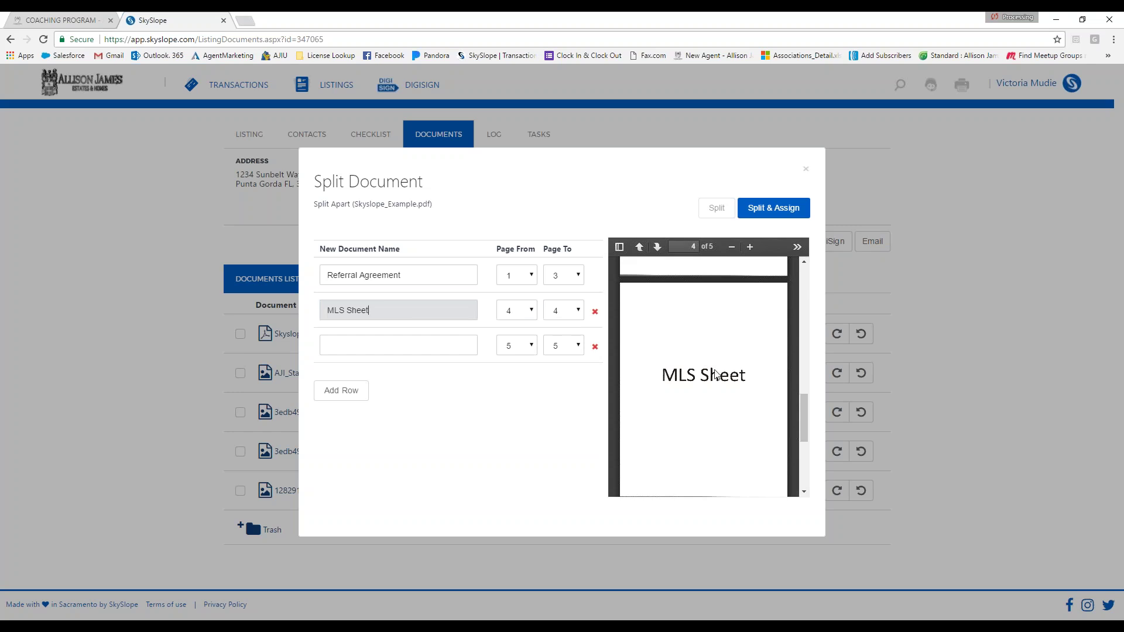
Name the third part Sellers Net Proceeds for page 5 and run Split & Assign.
{"action": "scroll", "coordinate": [716, 373], "scroll_direction": "down", "scroll_amount": 1}
{"action": "scroll", "coordinate": [641, 404], "scroll_direction": "down", "scroll_amount": 3}
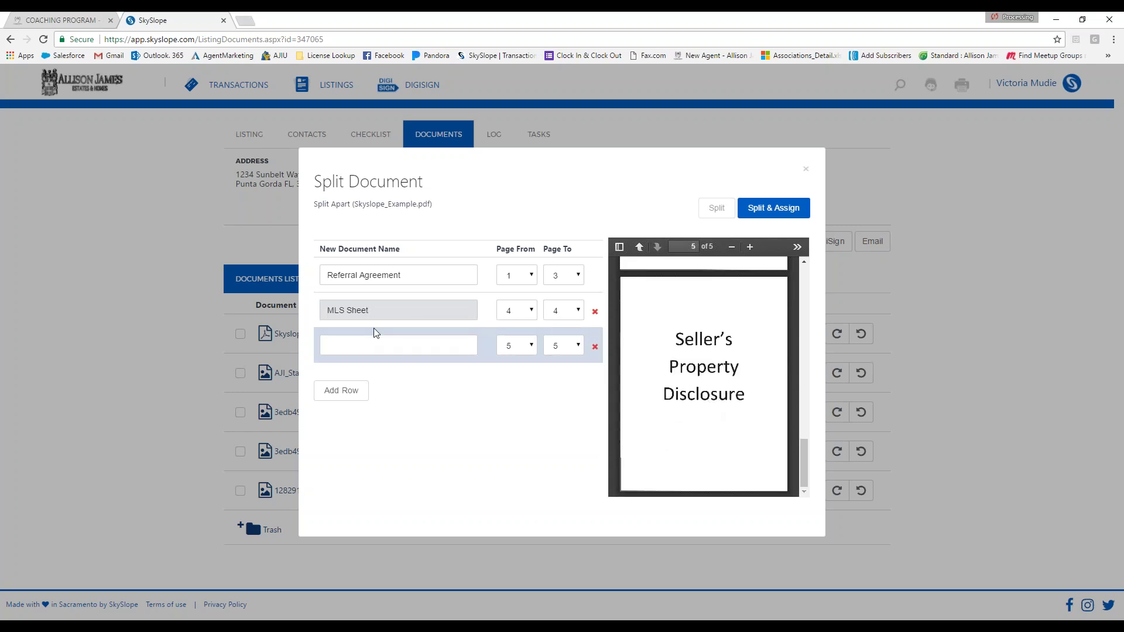
{"action": "left_click", "coordinate": [371, 344]}
{"action": "type", "text": "Sell"}
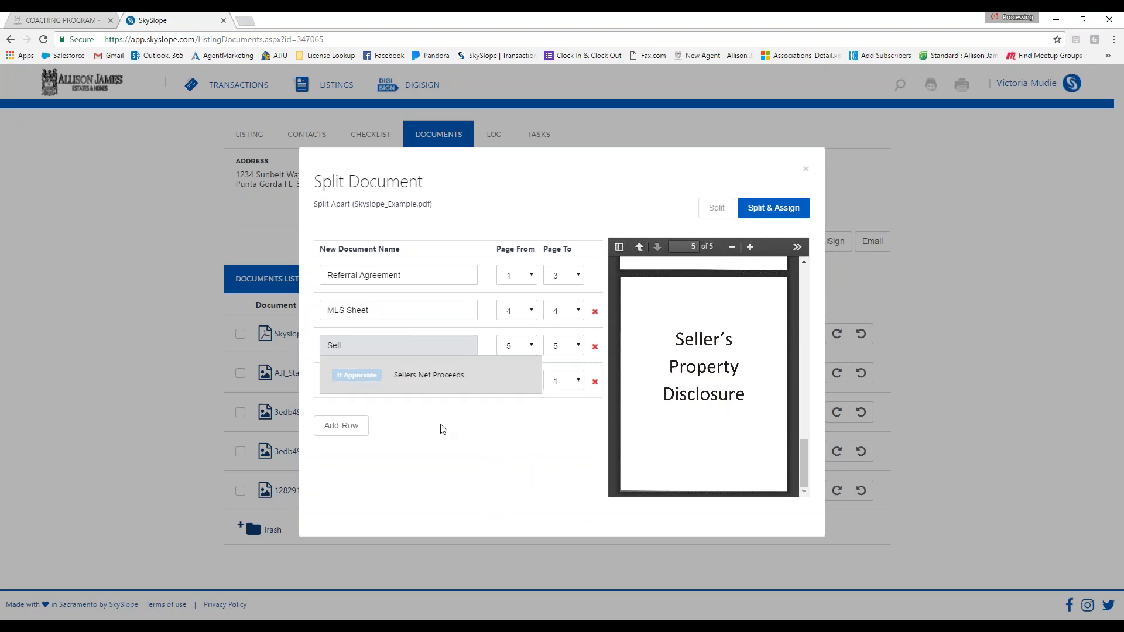
{"action": "left_click", "coordinate": [424, 376]}
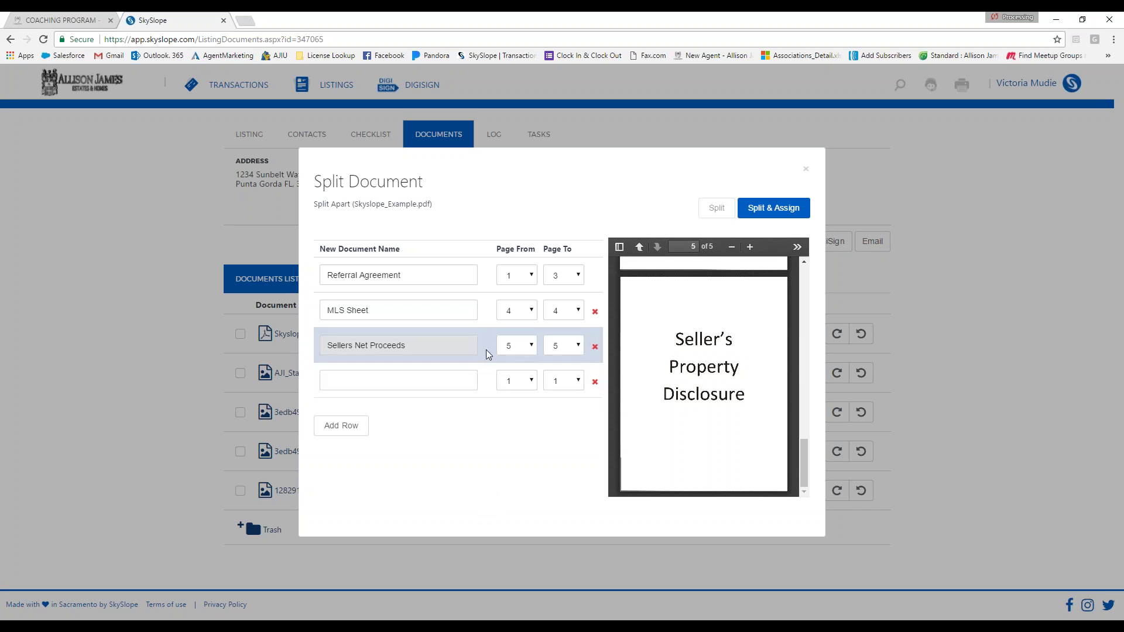
{"action": "scroll", "coordinate": [718, 381], "scroll_direction": "up", "scroll_amount": 10}
{"action": "scroll", "coordinate": [718, 380], "scroll_direction": "up", "scroll_amount": 3}
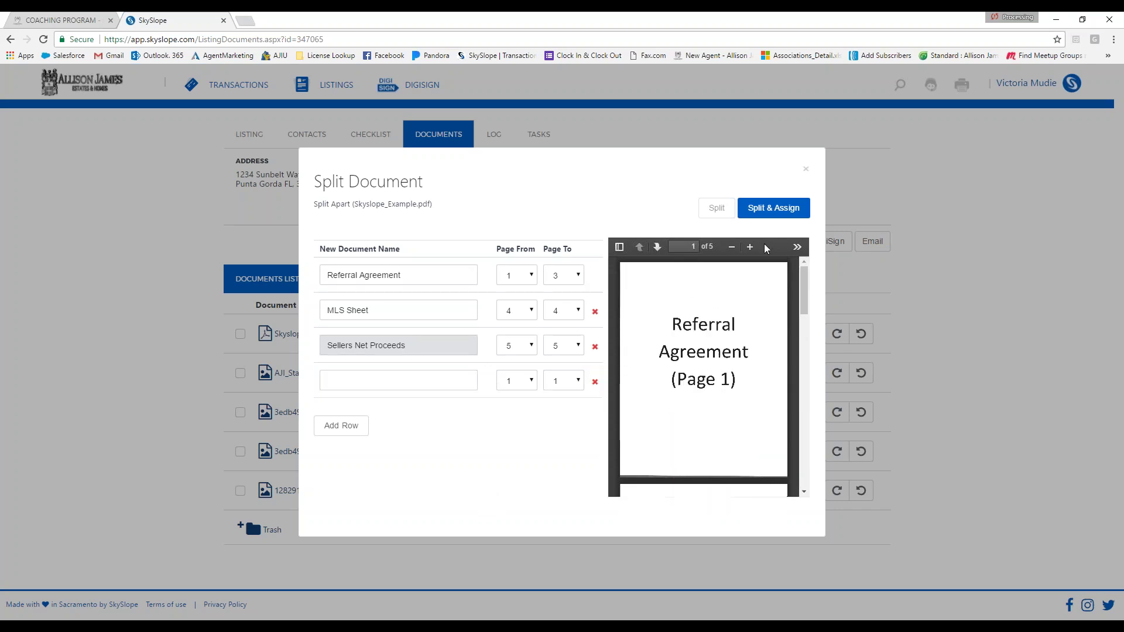
{"action": "left_click", "coordinate": [771, 209]}
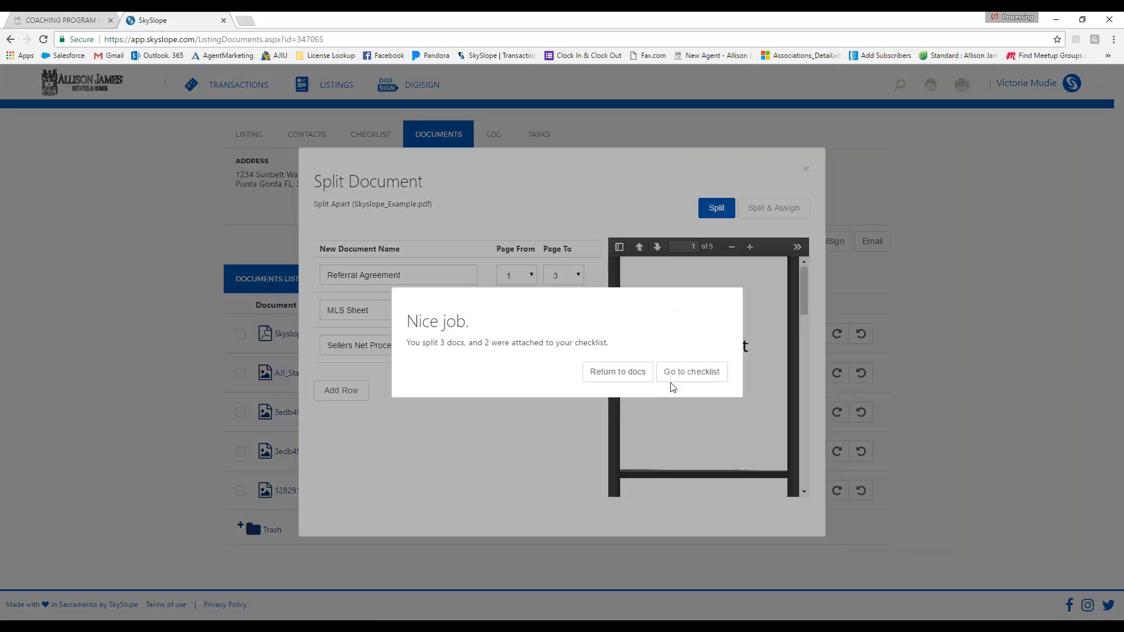
Go to the listing checklist and remove the Sellers Net Proceeds attachment, confirming the removal.
{"action": "left_click", "coordinate": [682, 373]}
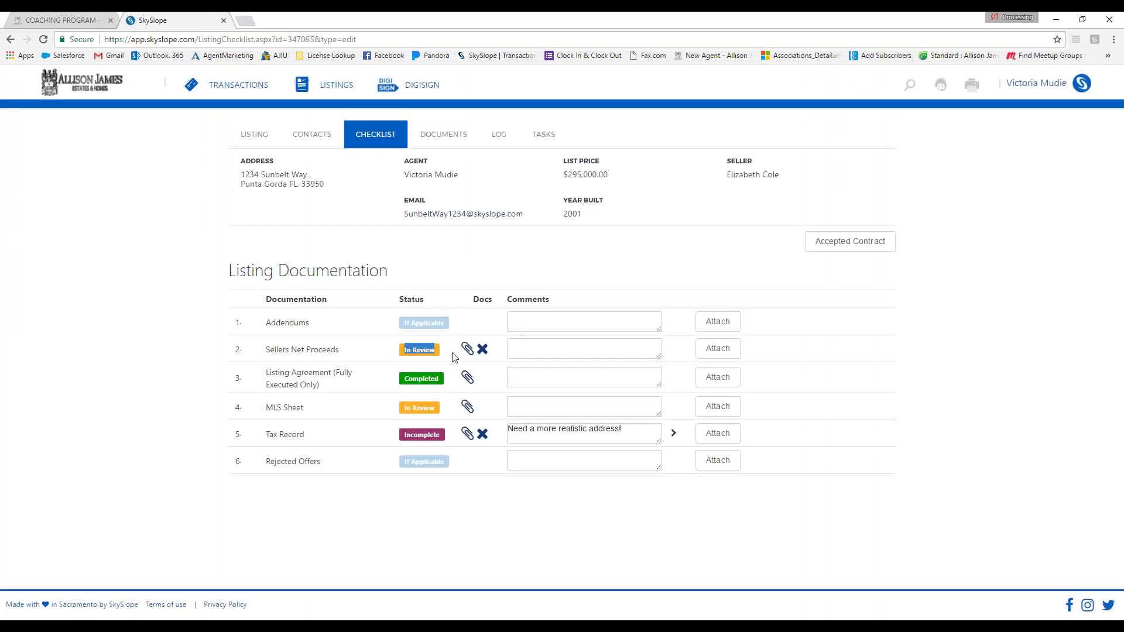
{"action": "left_click_drag", "start_coordinate": [403, 409], "coordinate": [436, 409]}
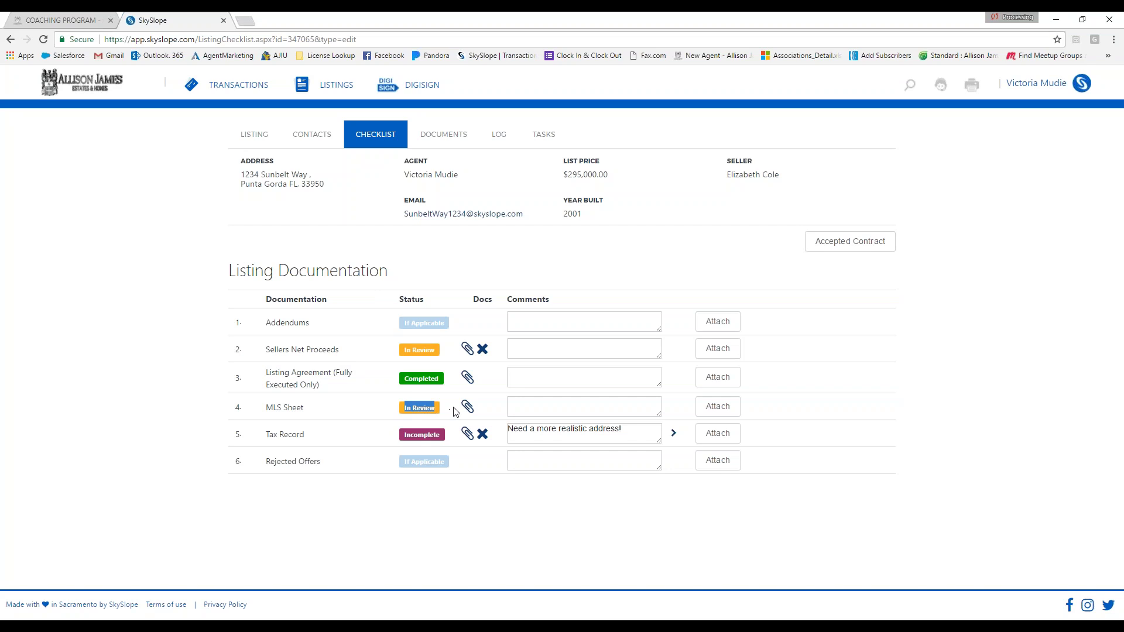
{"action": "left_click", "coordinate": [378, 404]}
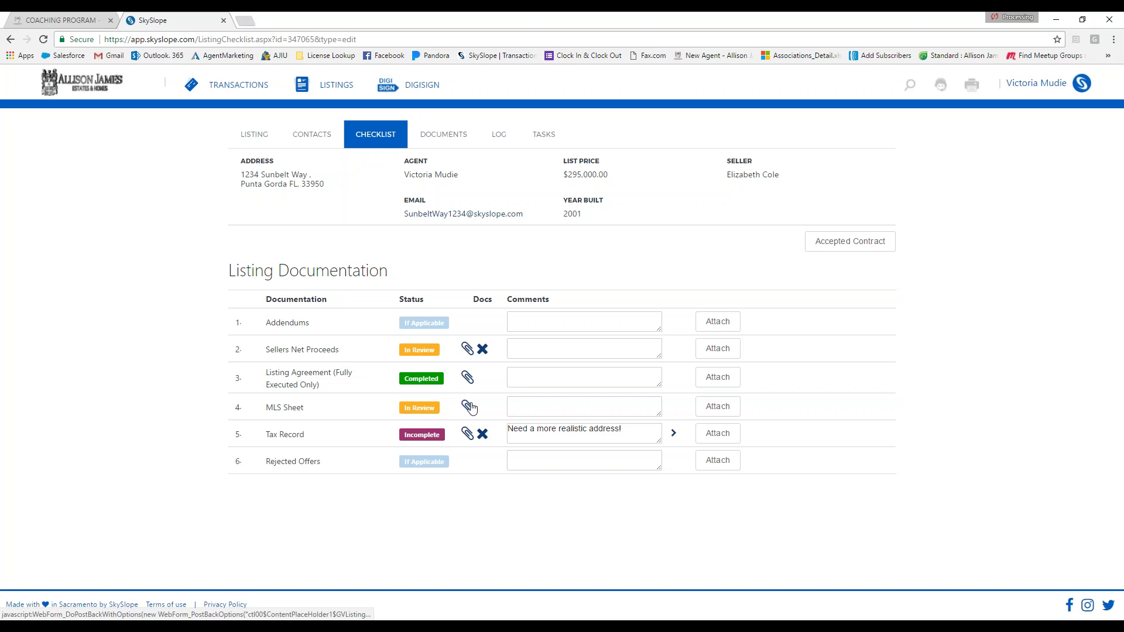
{"action": "left_click", "coordinate": [483, 351]}
{"action": "left_click", "coordinate": [645, 375]}
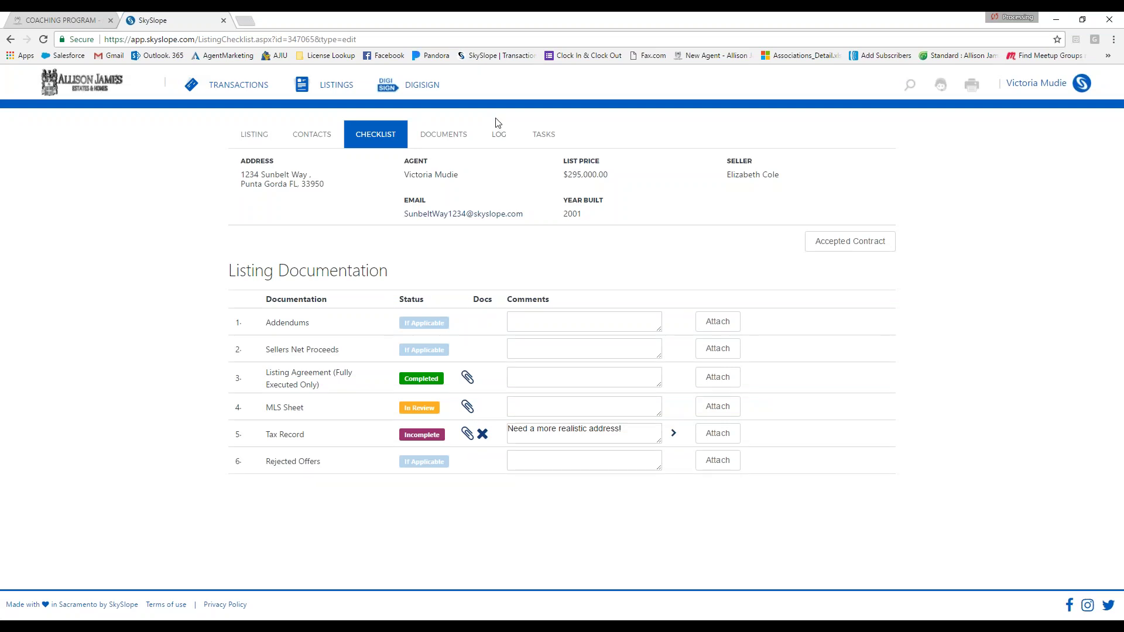
Review the LOG tab's upload, assignment and removal entries, highlighting the listing's e-mail address.
{"action": "left_click", "coordinate": [500, 138]}
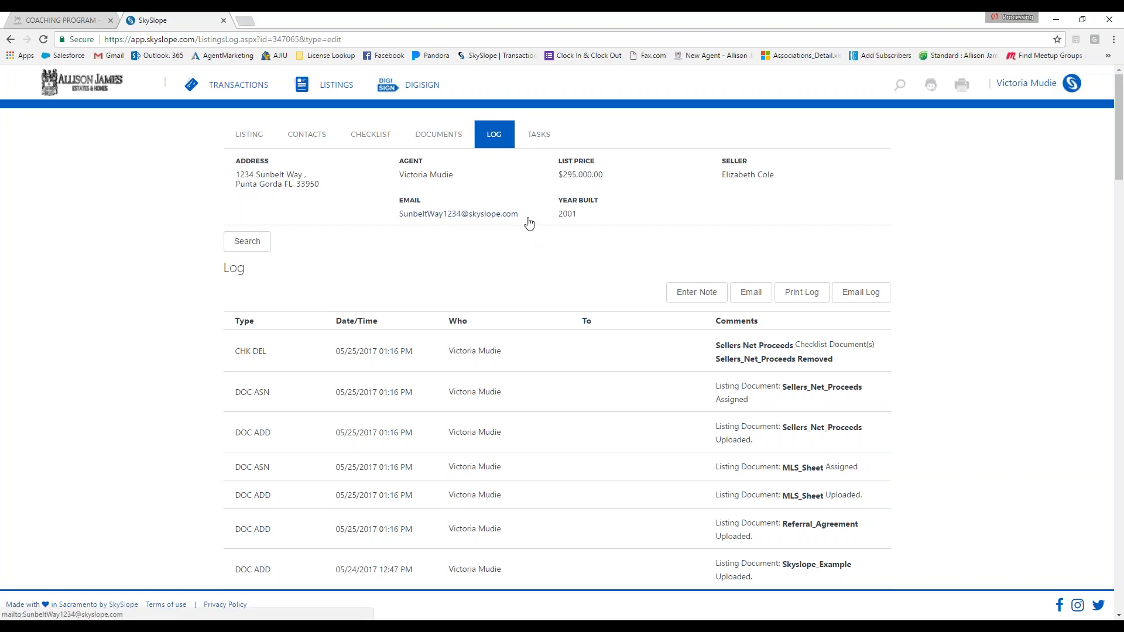
{"action": "left_click_drag", "start_coordinate": [399, 214], "coordinate": [522, 221]}
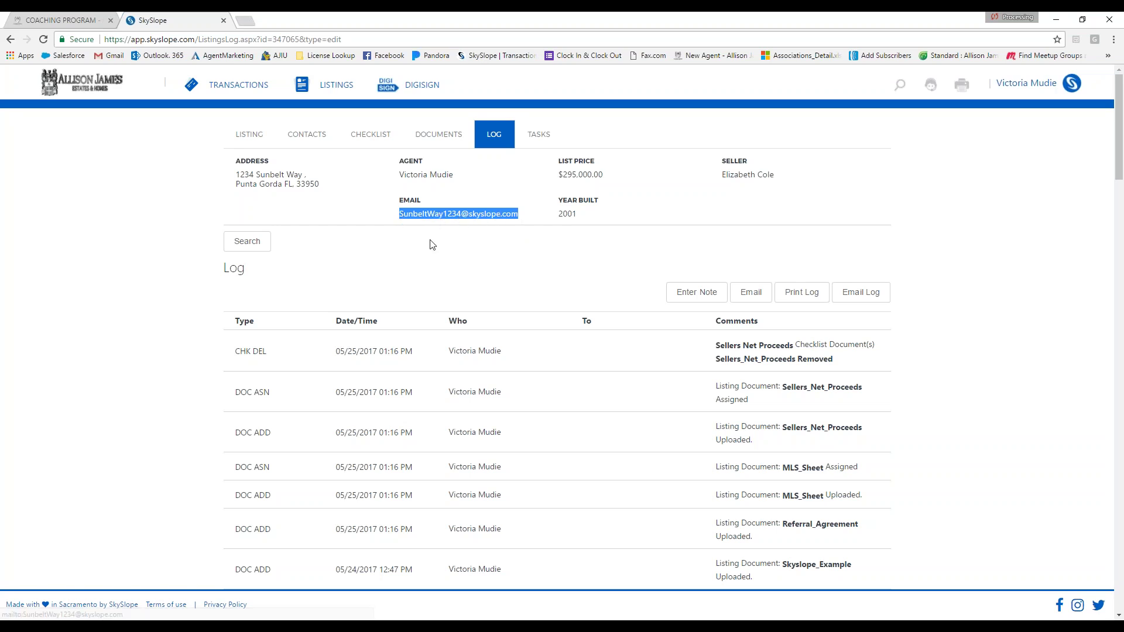
{"action": "scroll", "coordinate": [463, 261], "scroll_direction": "down", "scroll_amount": 1}
{"action": "scroll", "coordinate": [463, 261], "scroll_direction": "down", "scroll_amount": 8}
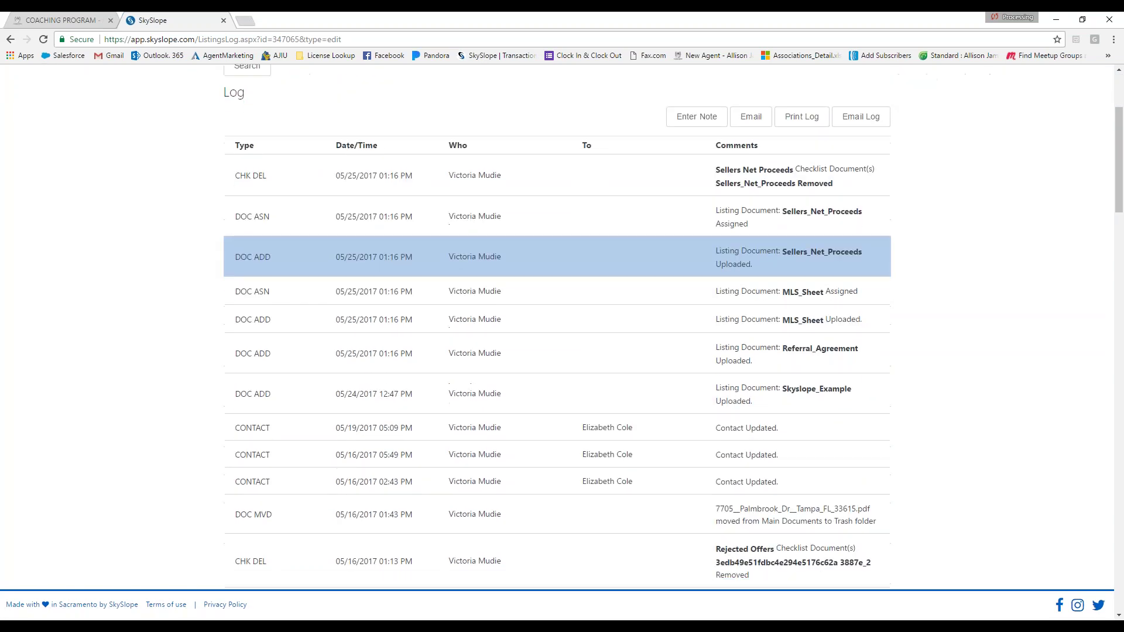
{"action": "scroll", "coordinate": [462, 261], "scroll_direction": "up", "scroll_amount": 8}
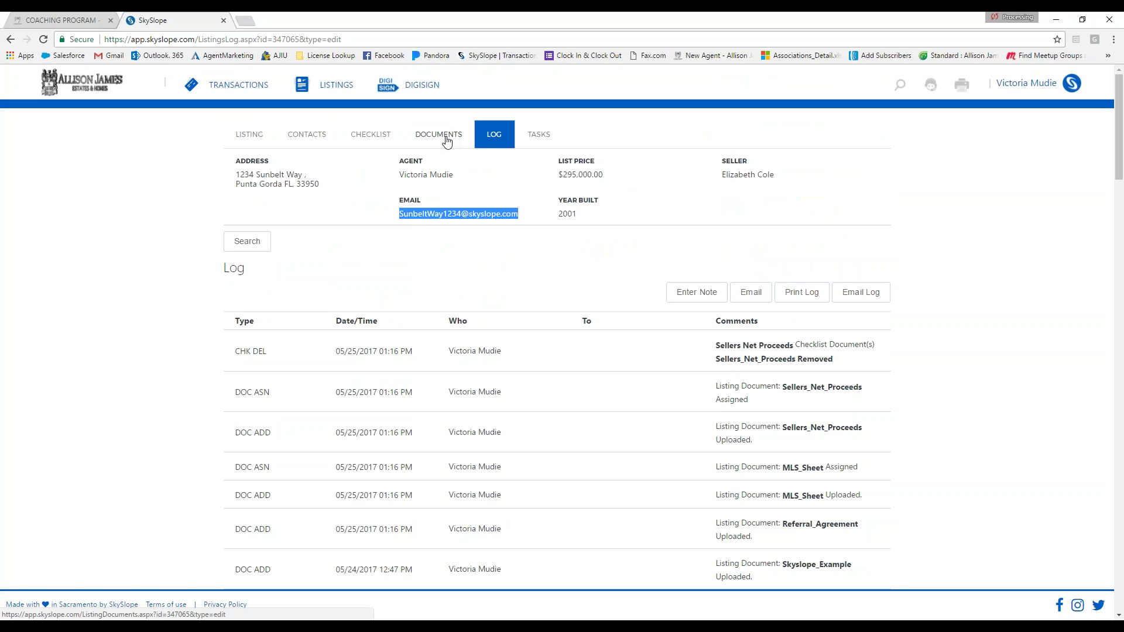
{"action": "left_click", "coordinate": [395, 219]}
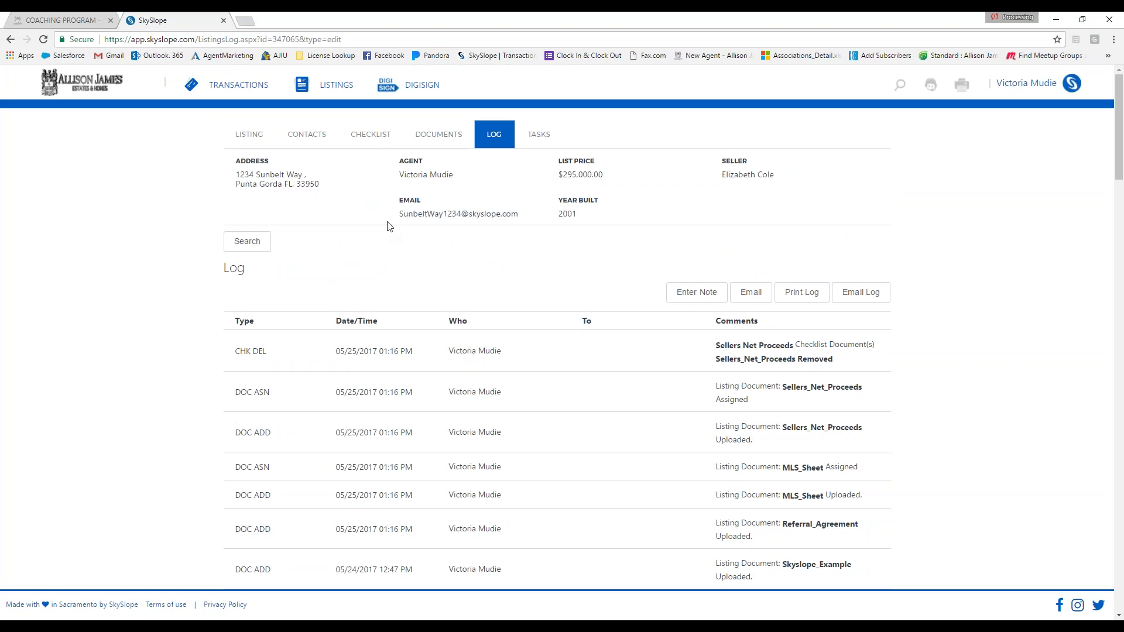
{"action": "left_click_drag", "start_coordinate": [395, 216], "coordinate": [518, 226]}
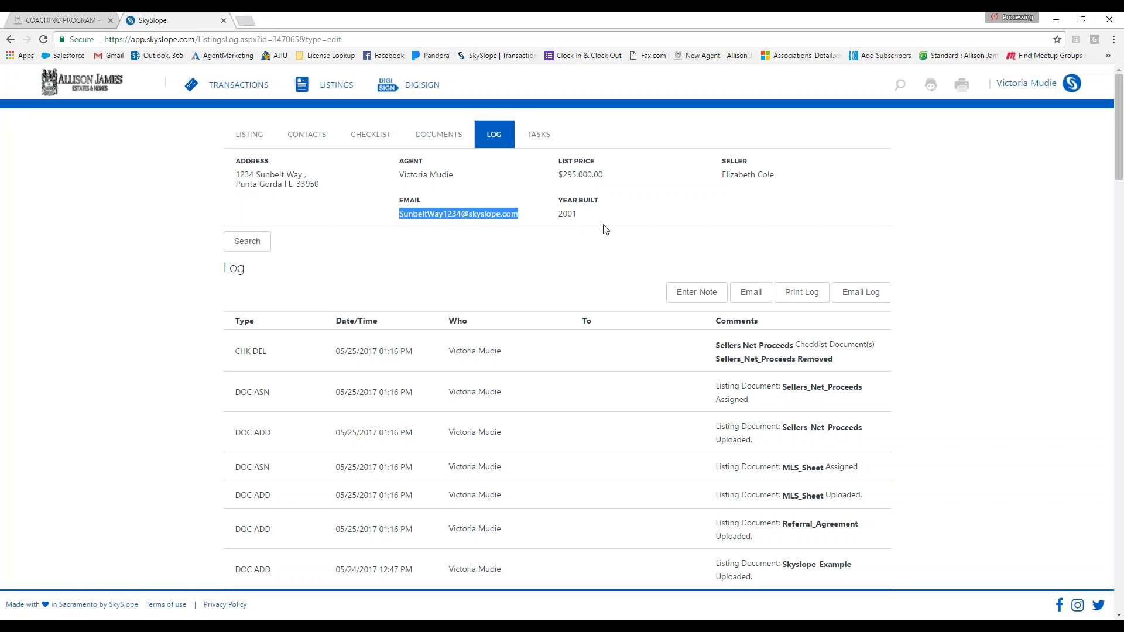
Look over the listing's empty Tasks and Checklist tabs, then return to the agent dashboard.
{"action": "left_click", "coordinate": [541, 136]}
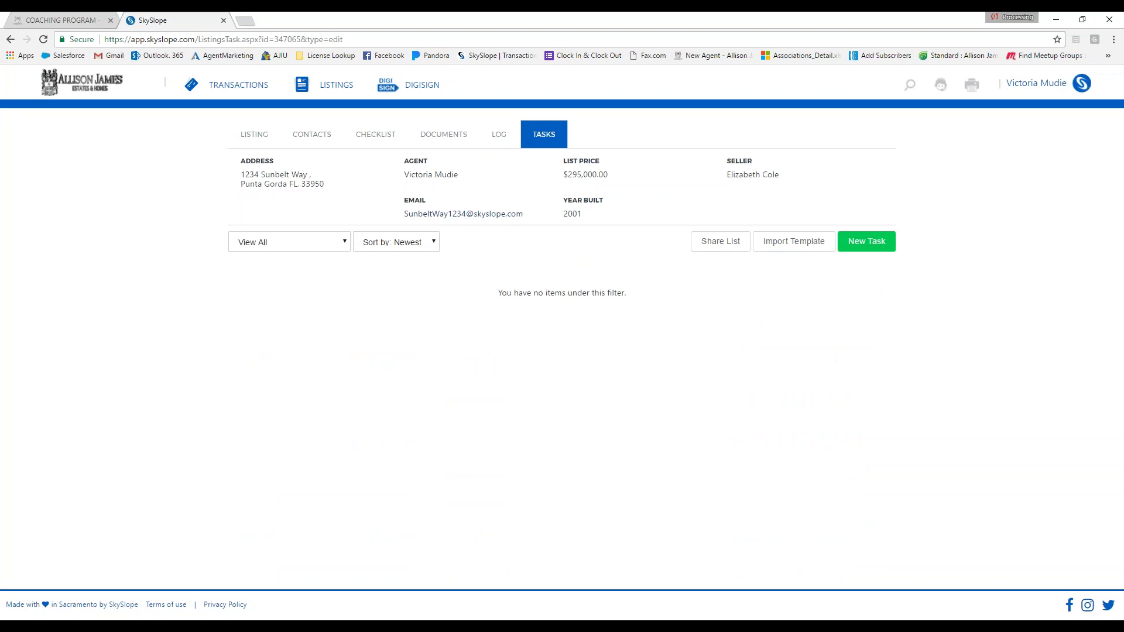
{"action": "left_click", "coordinate": [373, 136]}
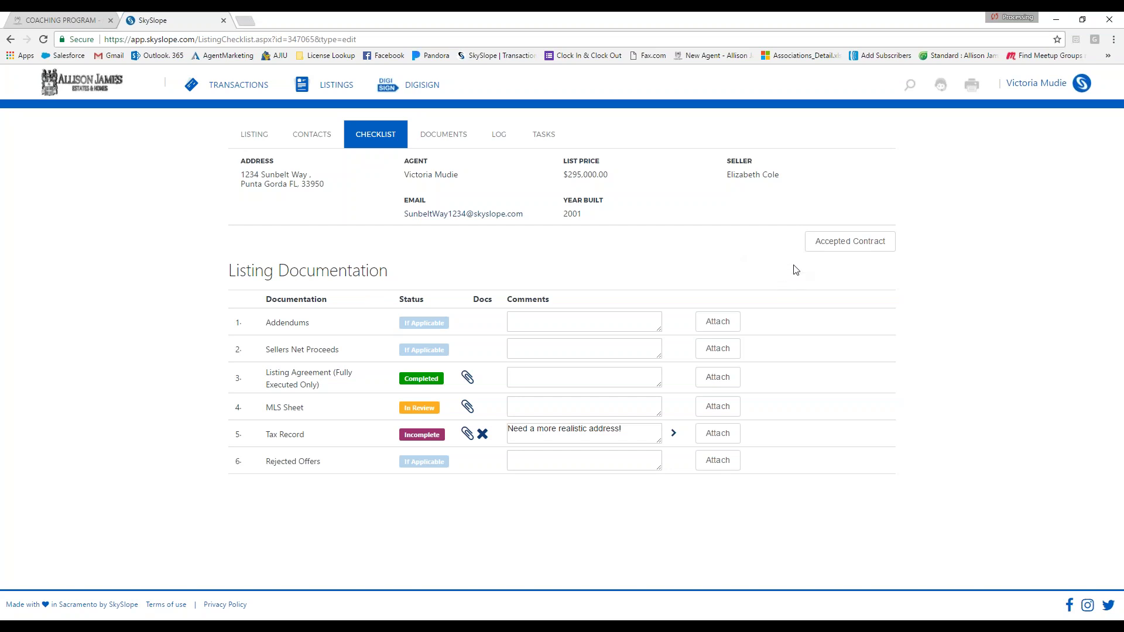
{"action": "left_click", "coordinate": [81, 85]}
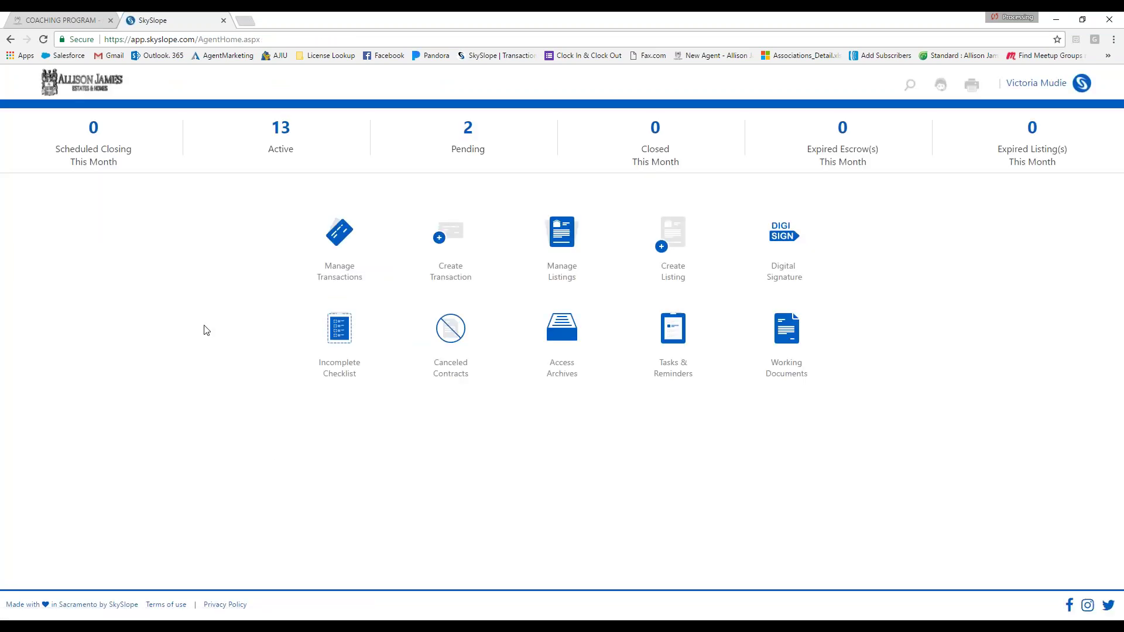
{"action": "left_click", "coordinate": [440, 243]}
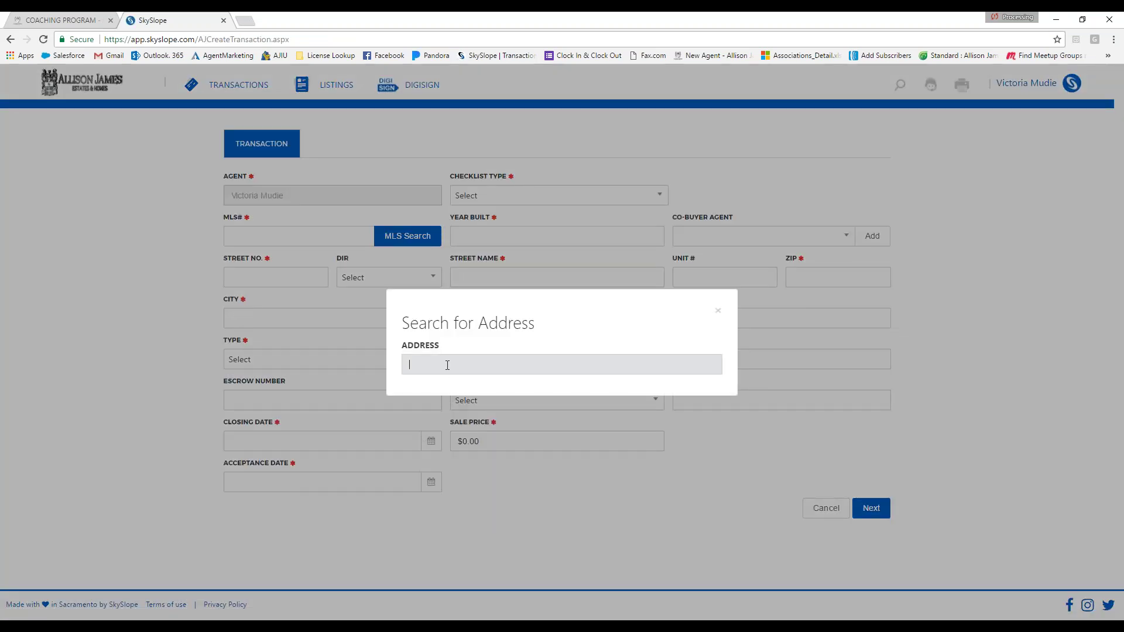
{"action": "left_click", "coordinate": [718, 311]}
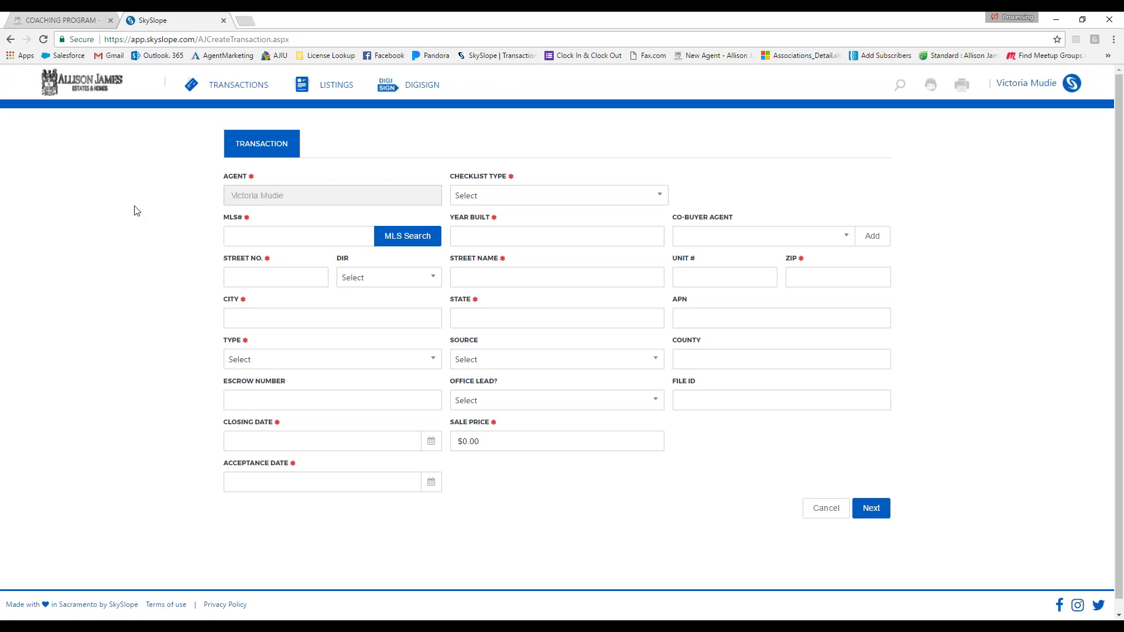
{"action": "left_click", "coordinate": [91, 92]}
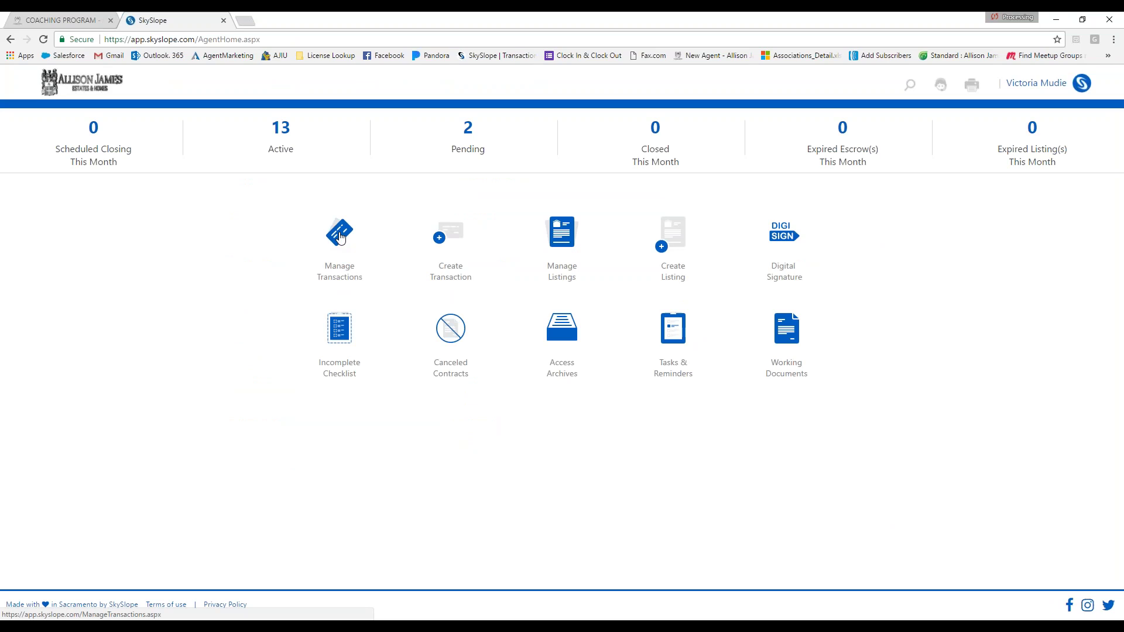
Open the 1234 Example St transaction from the transactions list.
{"action": "left_click", "coordinate": [341, 237]}
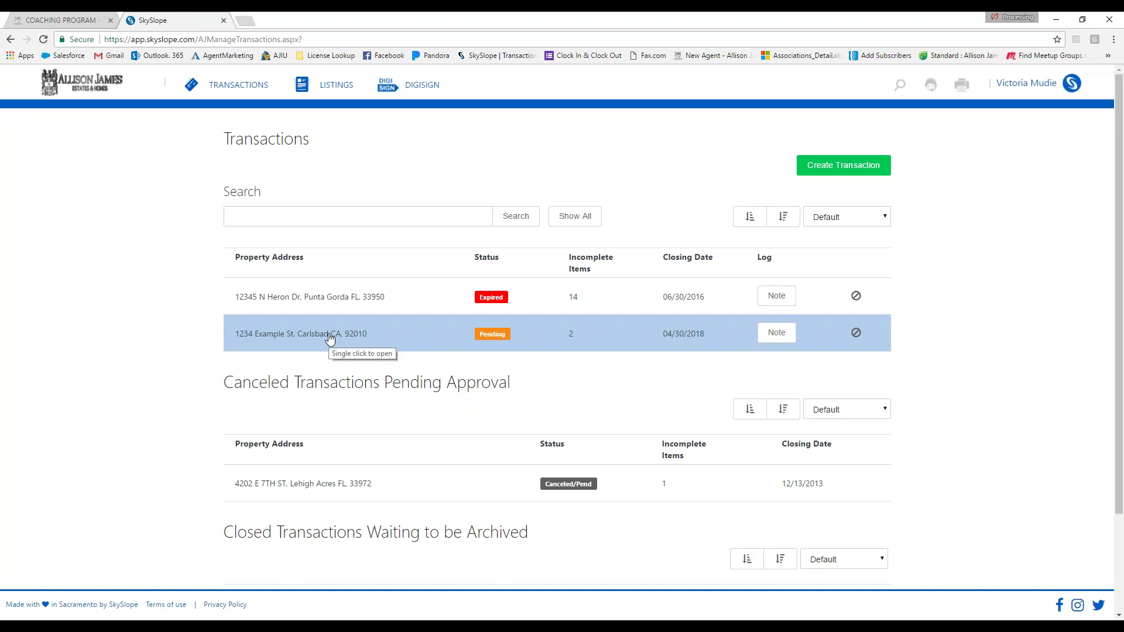
{"action": "left_click", "coordinate": [330, 338]}
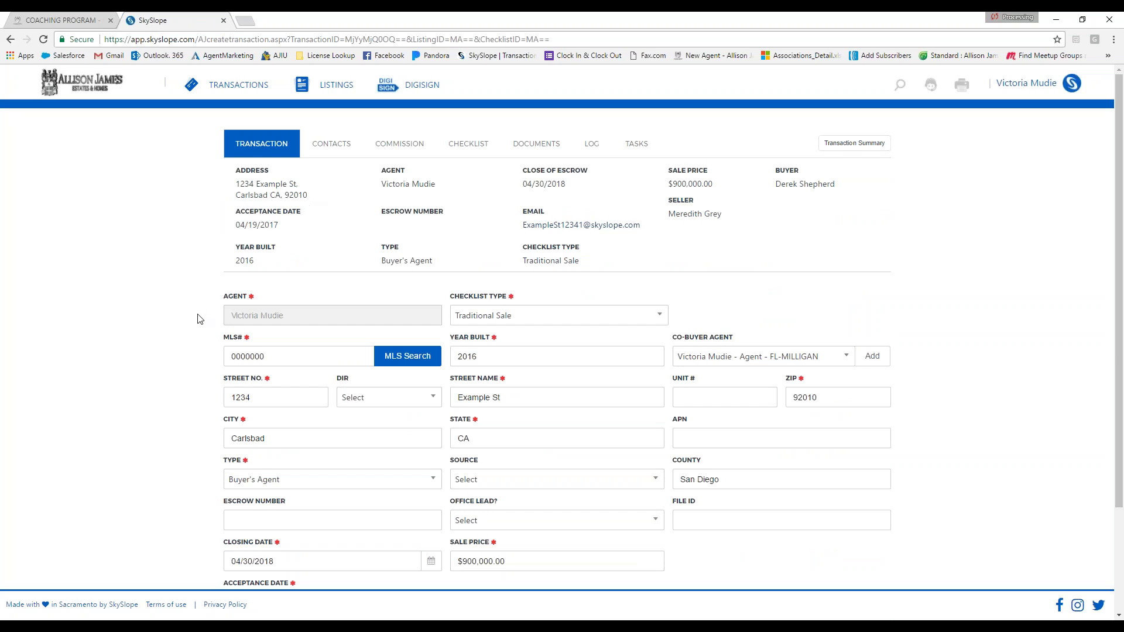
{"action": "scroll", "coordinate": [221, 294], "scroll_direction": "down", "scroll_amount": 2}
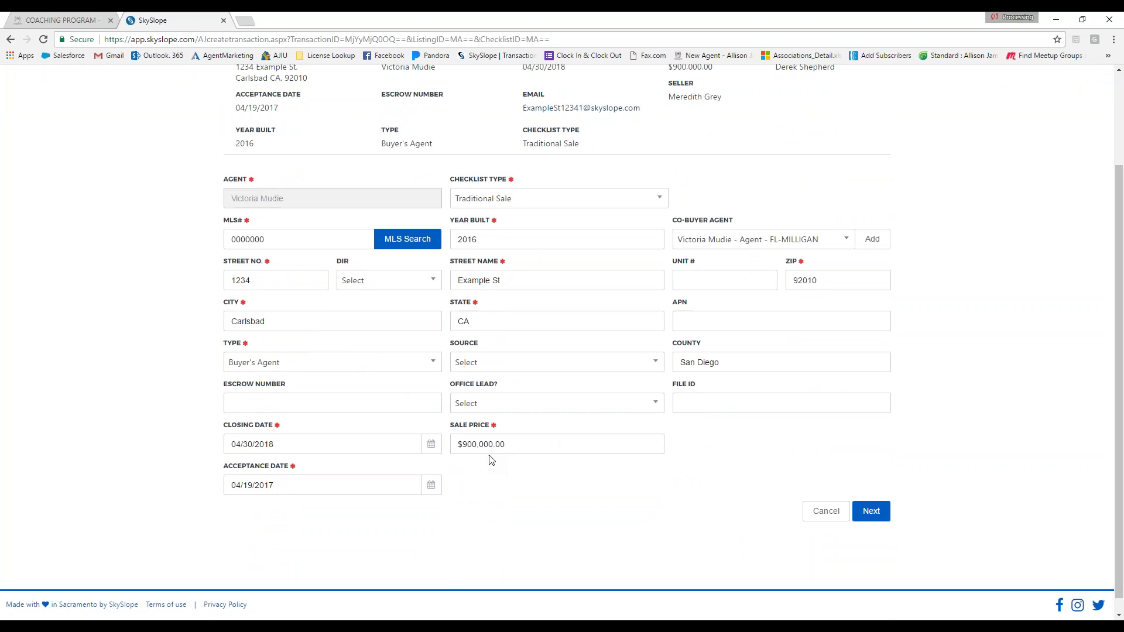
Leave the checklist type as Traditional Sale and continue to the Contacts step.
{"action": "left_click", "coordinate": [556, 204]}
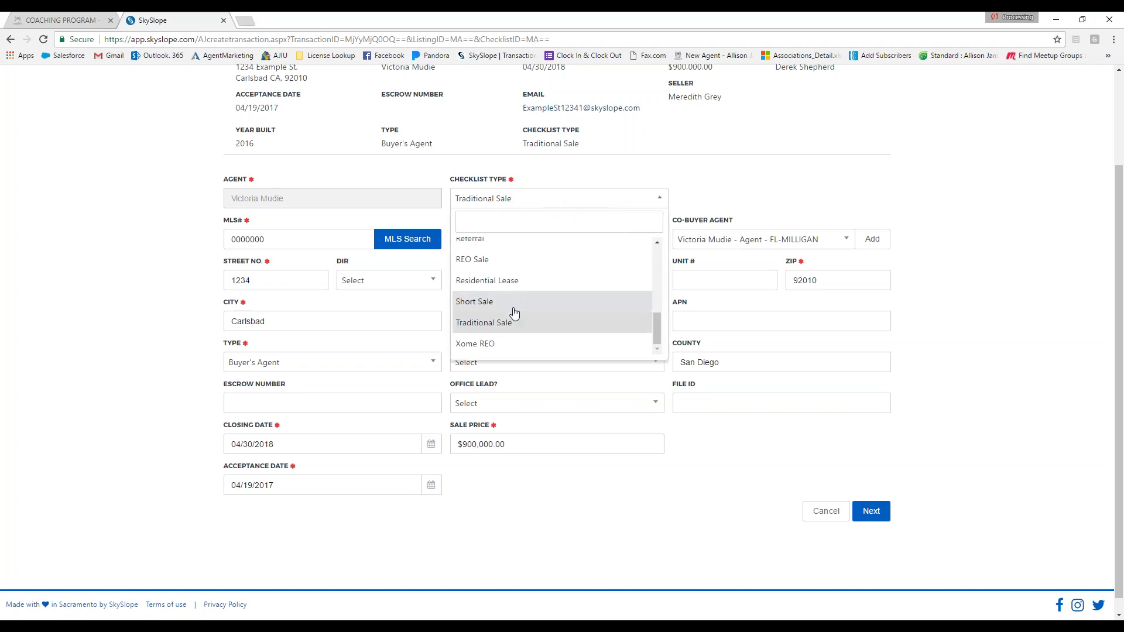
{"action": "scroll", "coordinate": [512, 332], "scroll_direction": "up", "scroll_amount": 1}
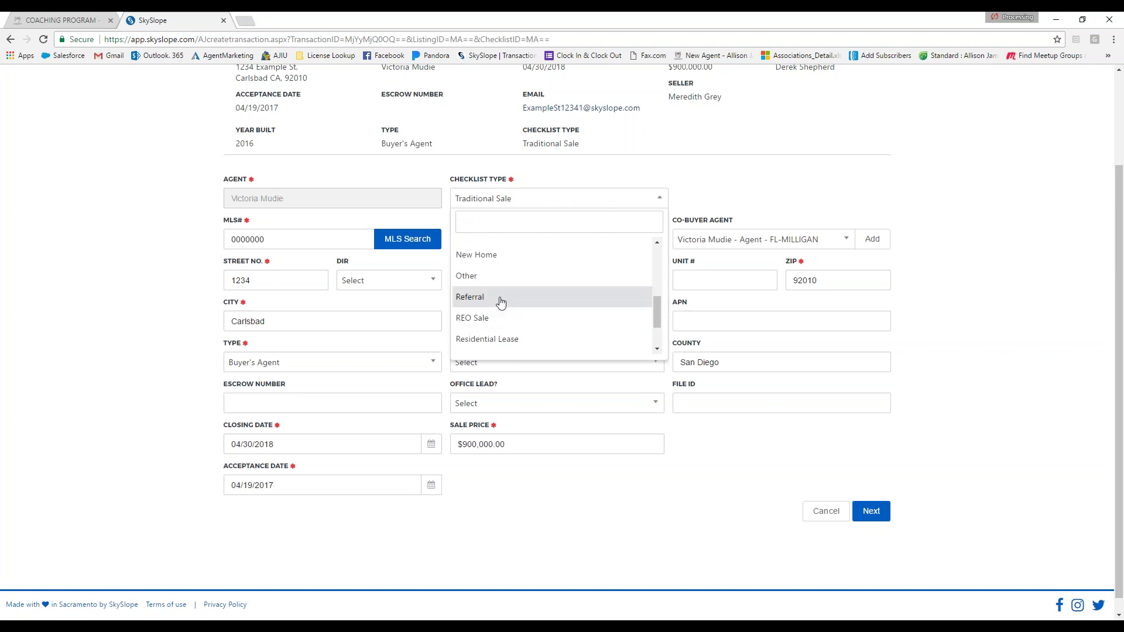
{"action": "scroll", "coordinate": [501, 302], "scroll_direction": "down", "scroll_amount": 3}
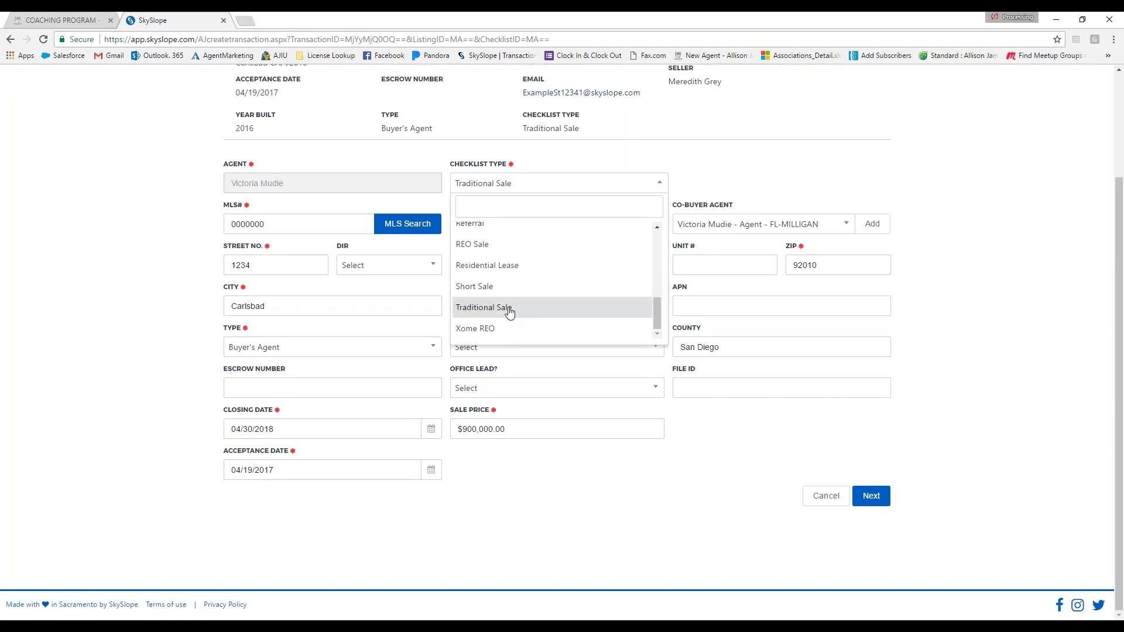
{"action": "scroll", "coordinate": [514, 309], "scroll_direction": "up", "scroll_amount": 5}
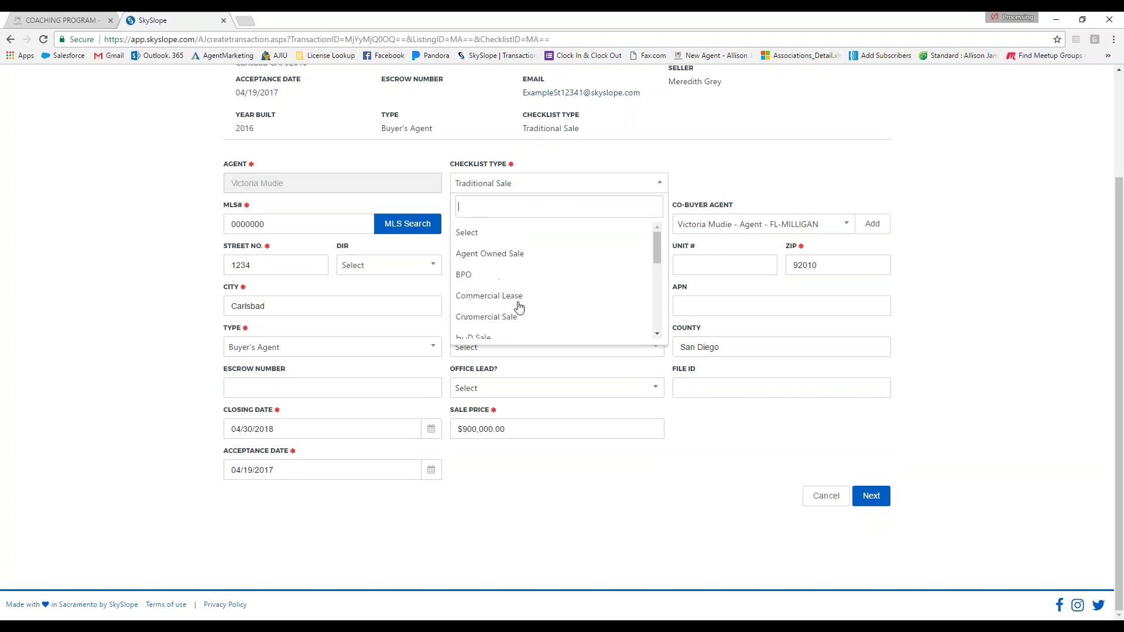
{"action": "scroll", "coordinate": [519, 307], "scroll_direction": "down", "scroll_amount": 1}
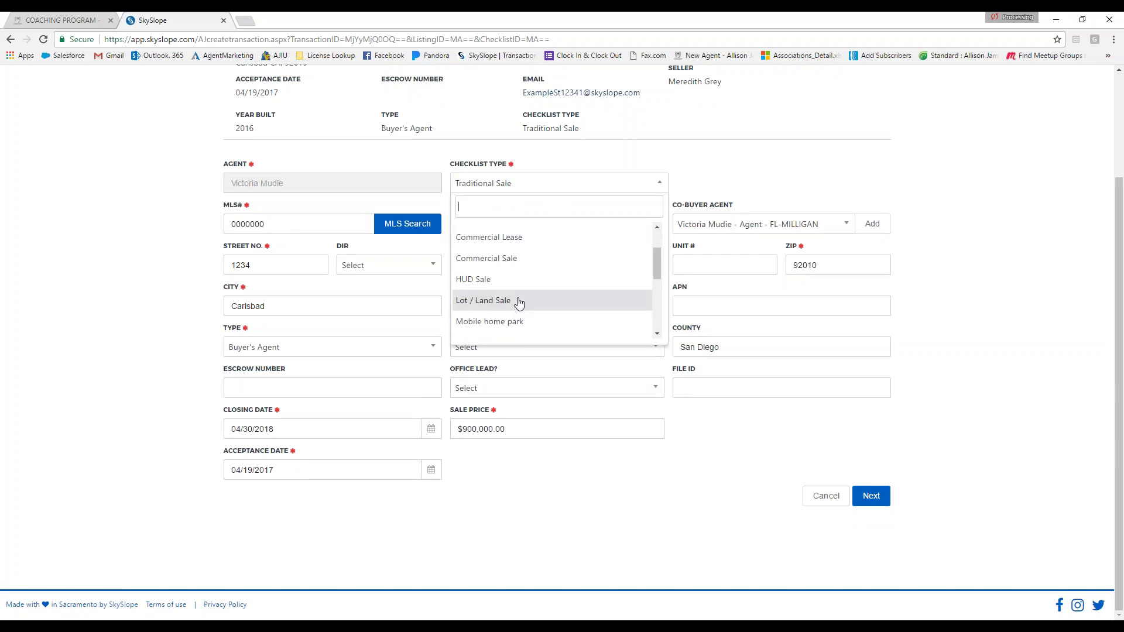
{"action": "scroll", "coordinate": [518, 302], "scroll_direction": "down", "scroll_amount": 3}
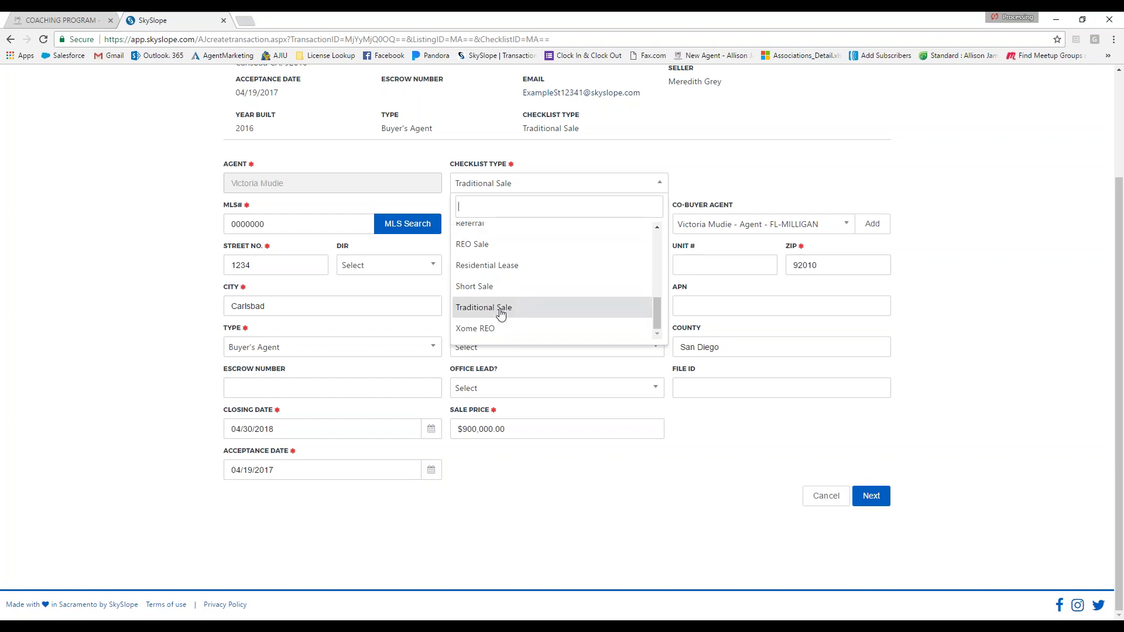
{"action": "left_click", "coordinate": [501, 310]}
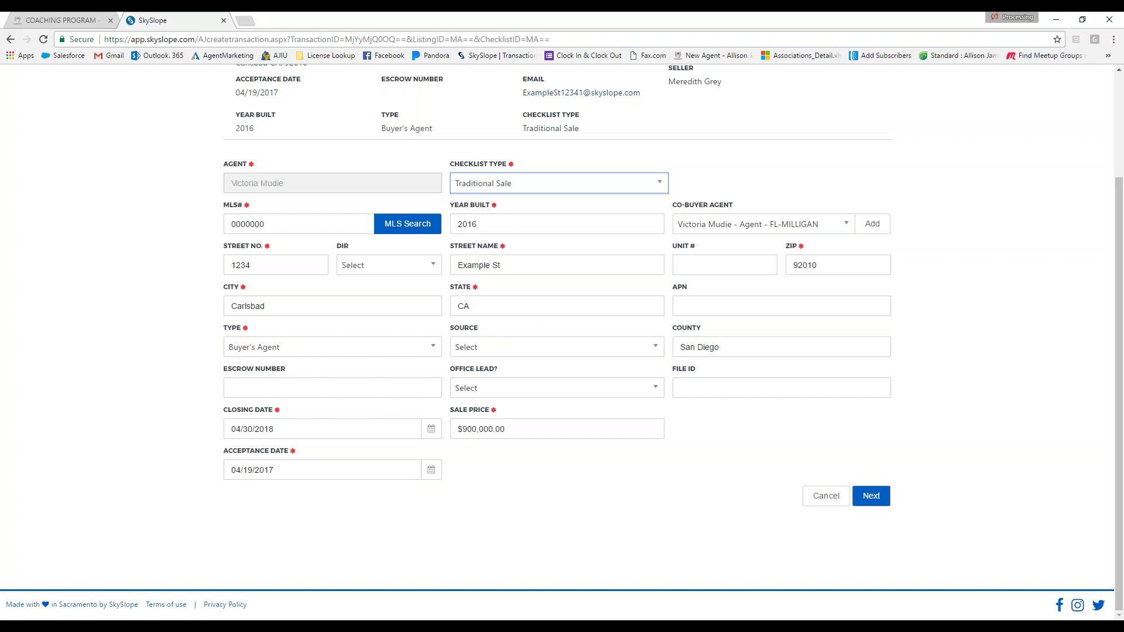
{"action": "left_click", "coordinate": [873, 500]}
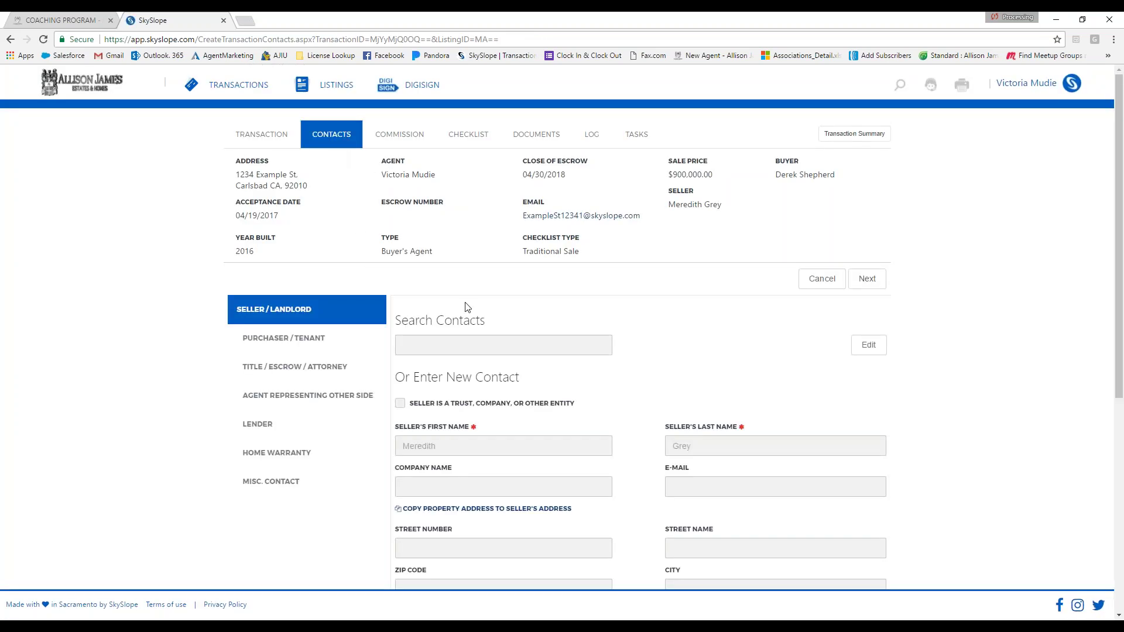
Check the Purchaser/Tenant and Title/Escrow/Attorney contacts, then bring up the Commission tab.
{"action": "scroll", "coordinate": [503, 336], "scroll_direction": "down", "scroll_amount": 2}
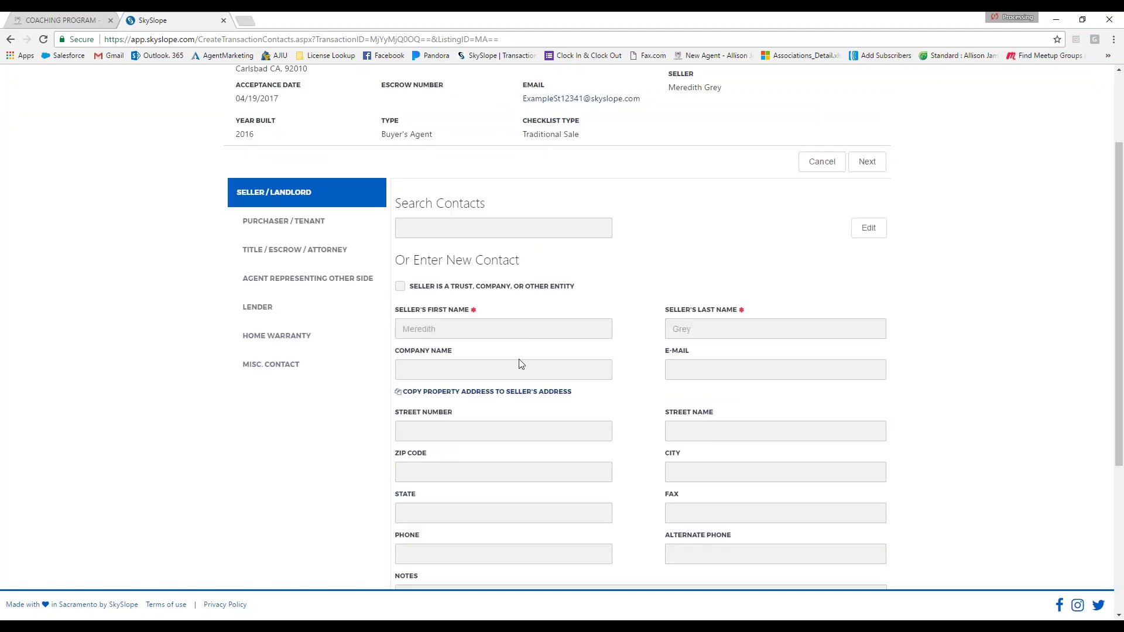
{"action": "scroll", "coordinate": [431, 271], "scroll_direction": "down", "scroll_amount": 1}
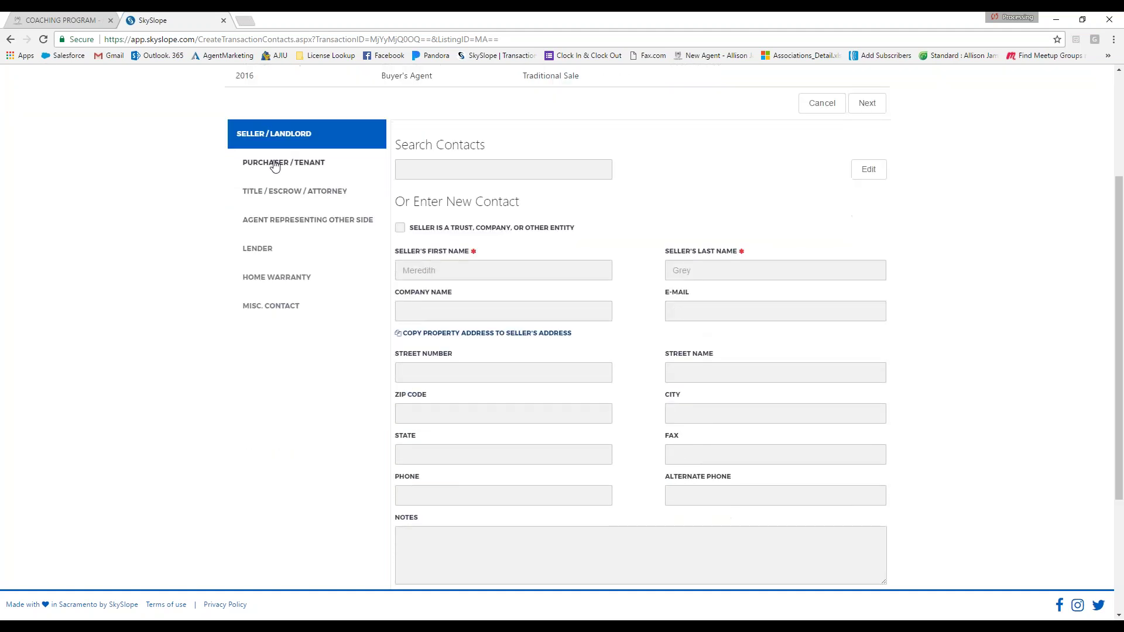
{"action": "left_click", "coordinate": [278, 164]}
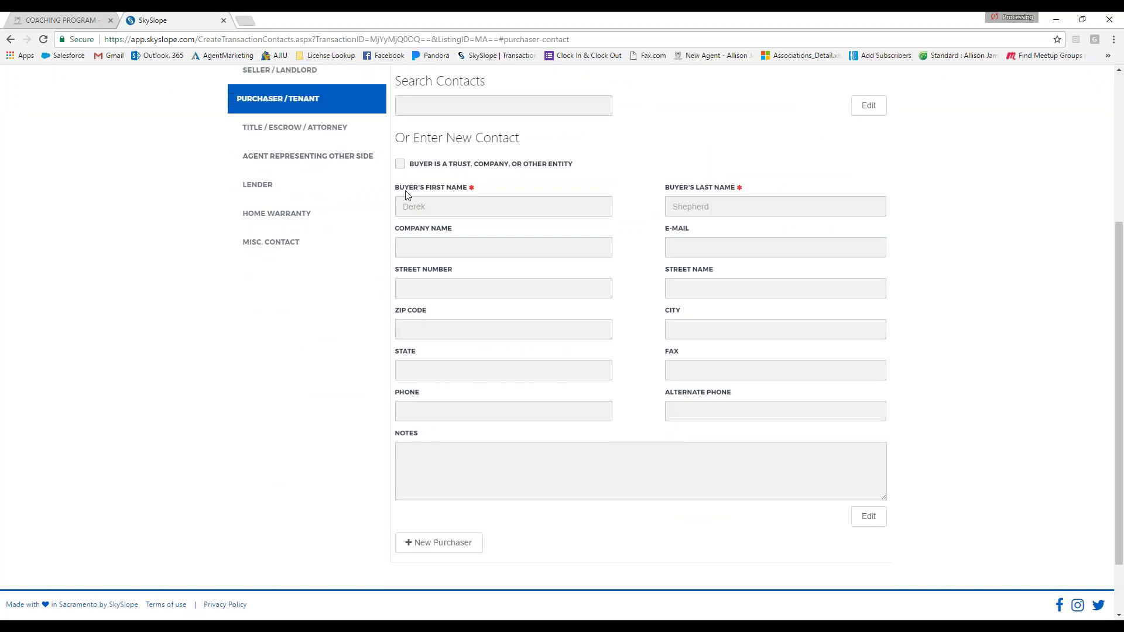
{"action": "left_click", "coordinate": [317, 127]}
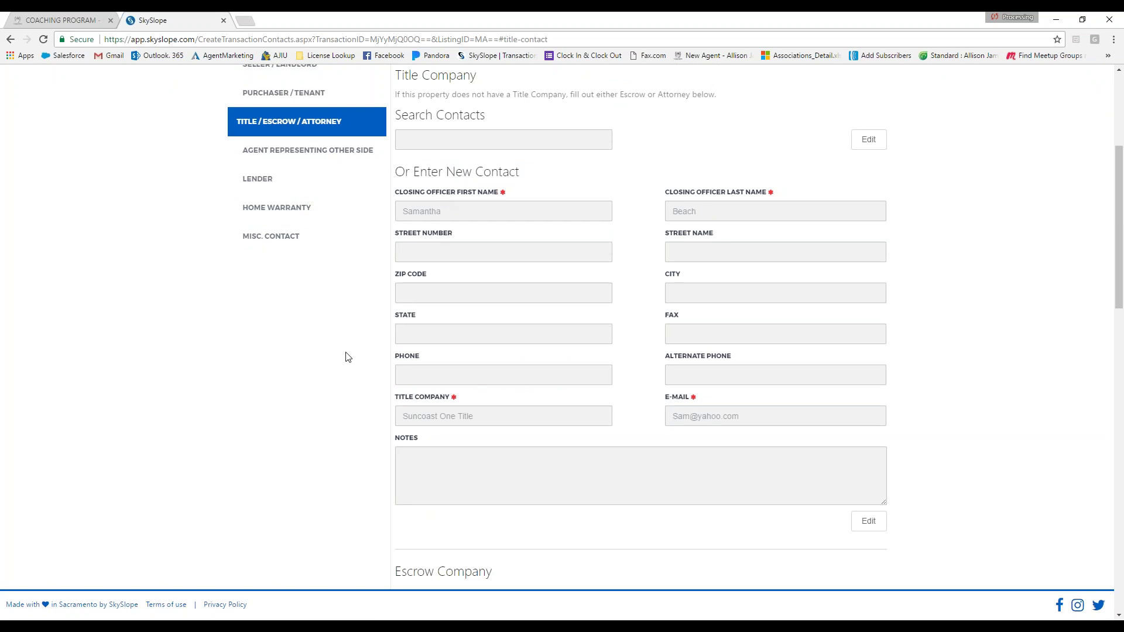
{"action": "scroll", "coordinate": [347, 356], "scroll_direction": "up", "scroll_amount": 4}
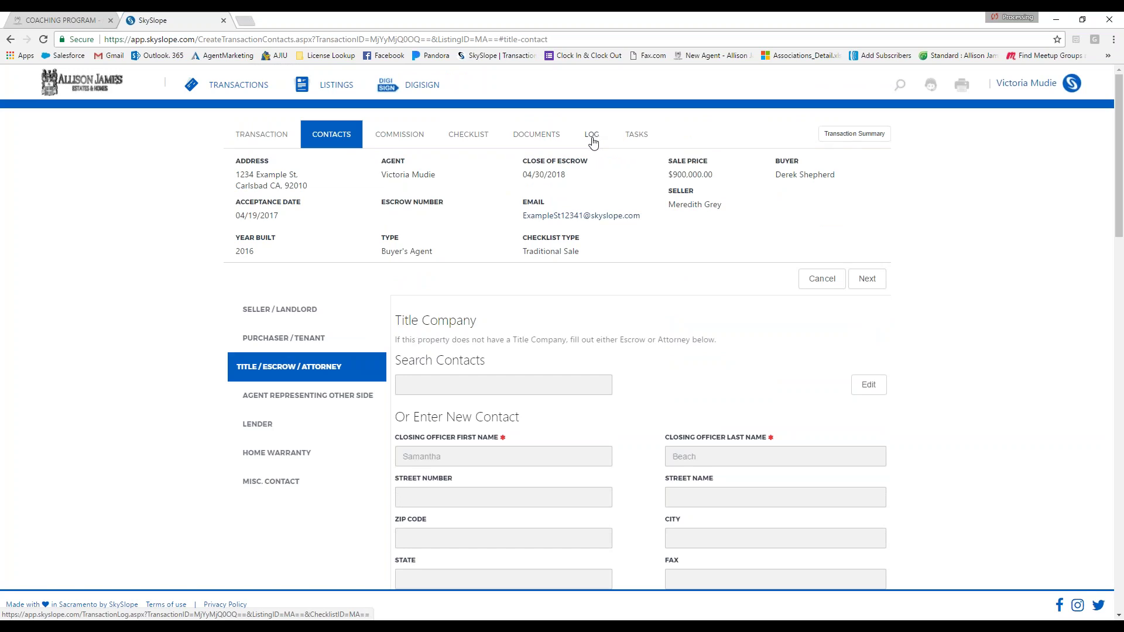
{"action": "left_click", "coordinate": [404, 134]}
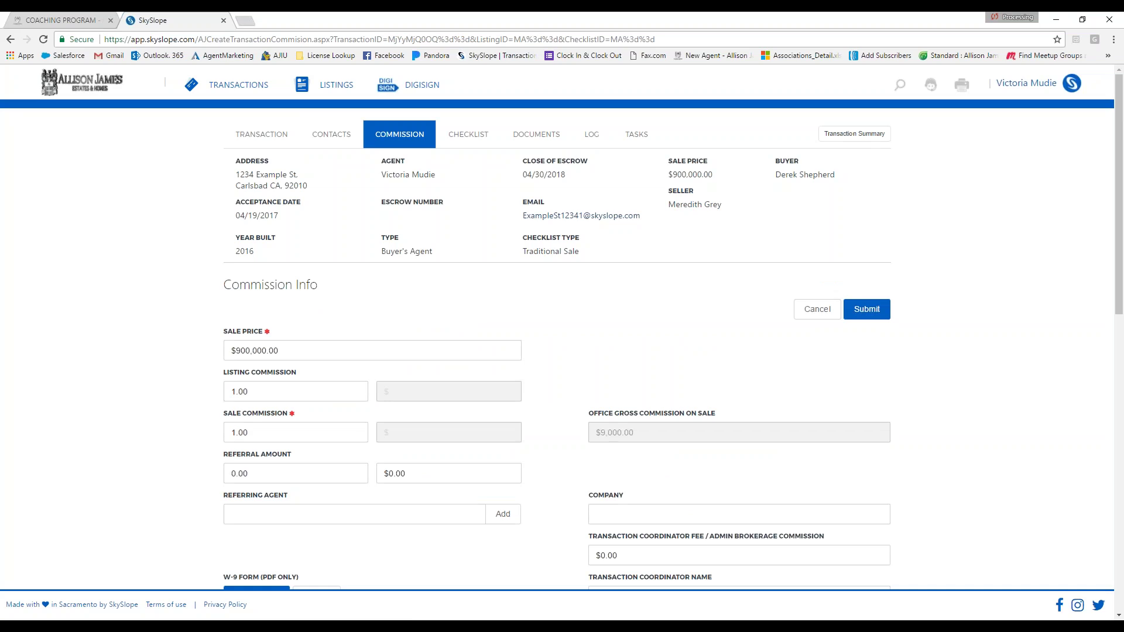
Clear the $65.00 E&O insurance, delete the Agent and E & O Insurance rows, and reset Transaction Fee type to Select.
{"action": "scroll", "coordinate": [222, 435], "scroll_direction": "down", "scroll_amount": 6}
{"action": "left_click", "coordinate": [276, 334]}
{"action": "key", "text": "BackSpace"}
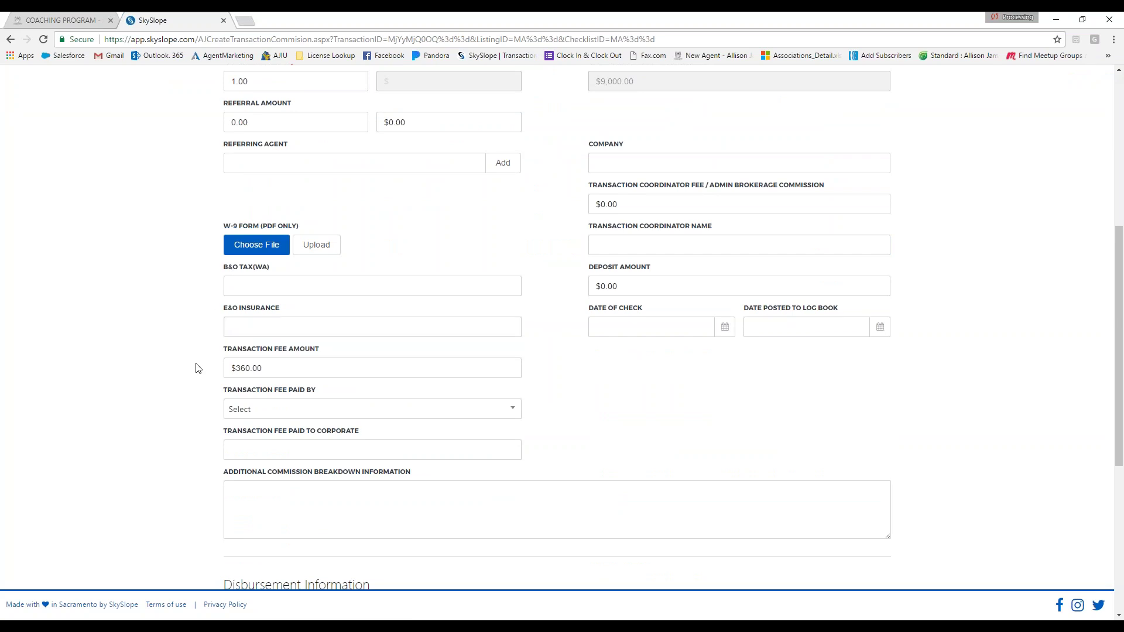
{"action": "scroll", "coordinate": [168, 371], "scroll_direction": "down", "scroll_amount": 5}
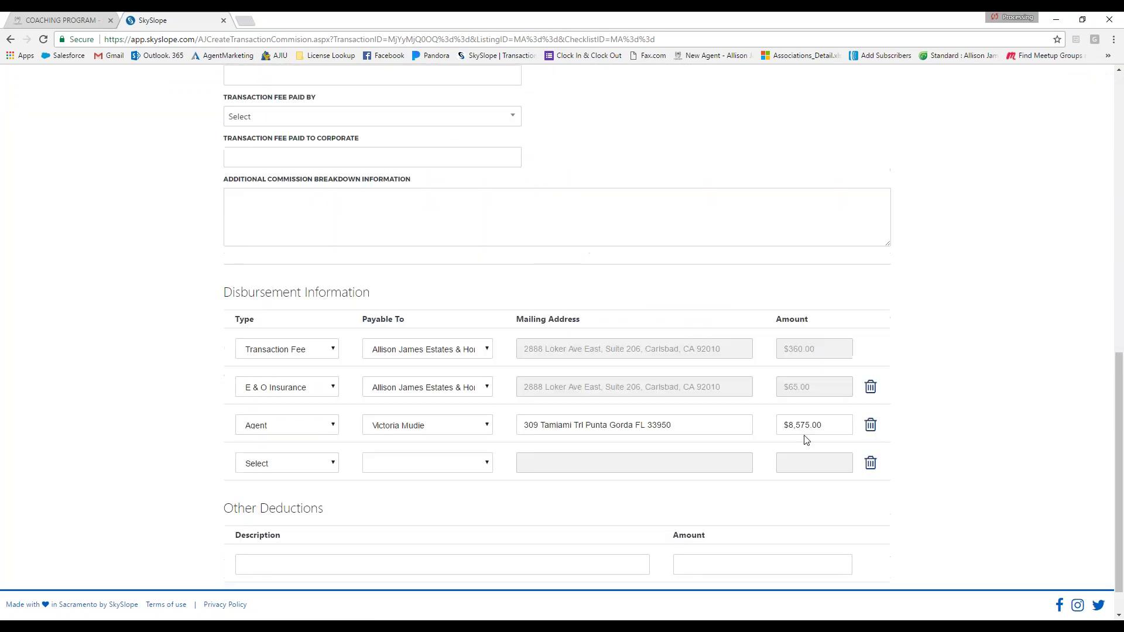
{"action": "left_click", "coordinate": [871, 425]}
{"action": "left_click", "coordinate": [871, 386]}
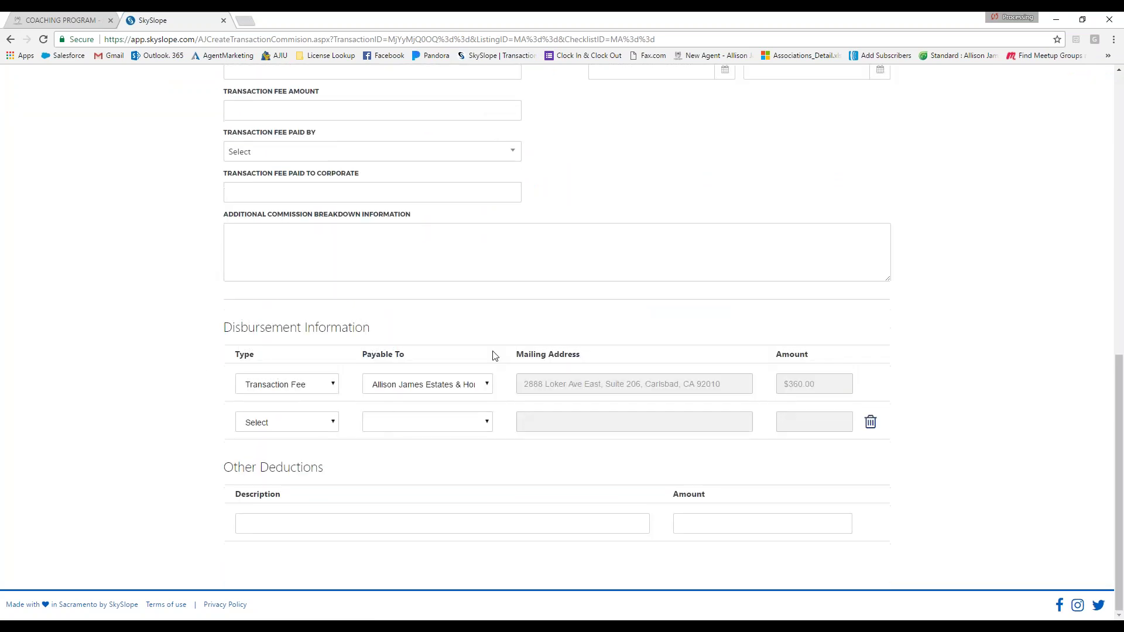
{"action": "left_click", "coordinate": [292, 389]}
{"action": "left_click", "coordinate": [257, 400]}
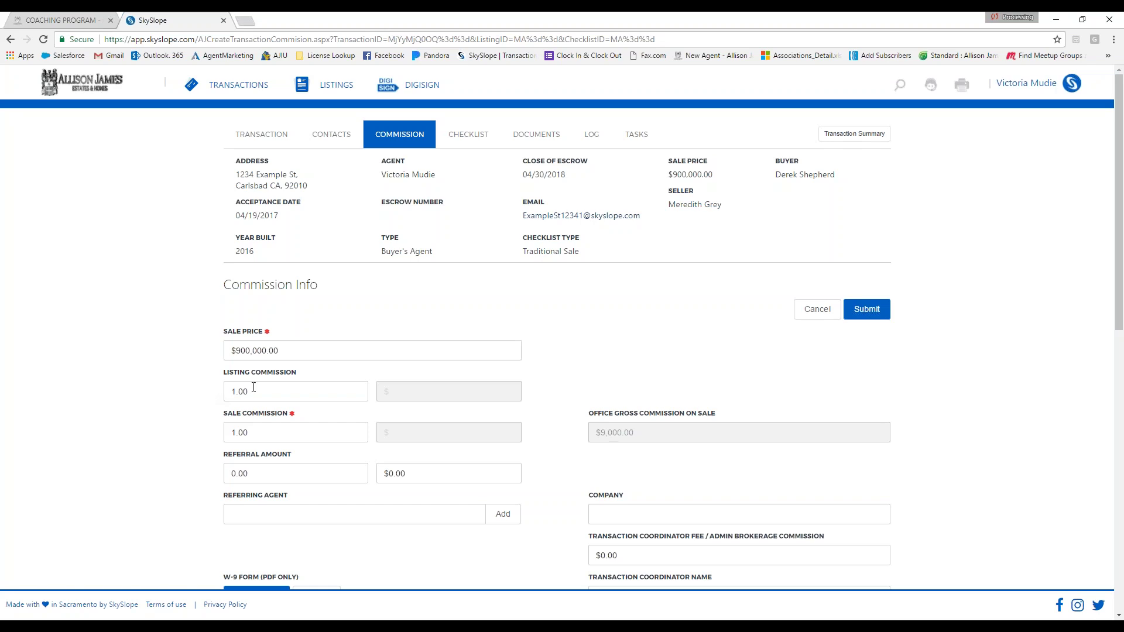
{"action": "left_click", "coordinate": [312, 351]}
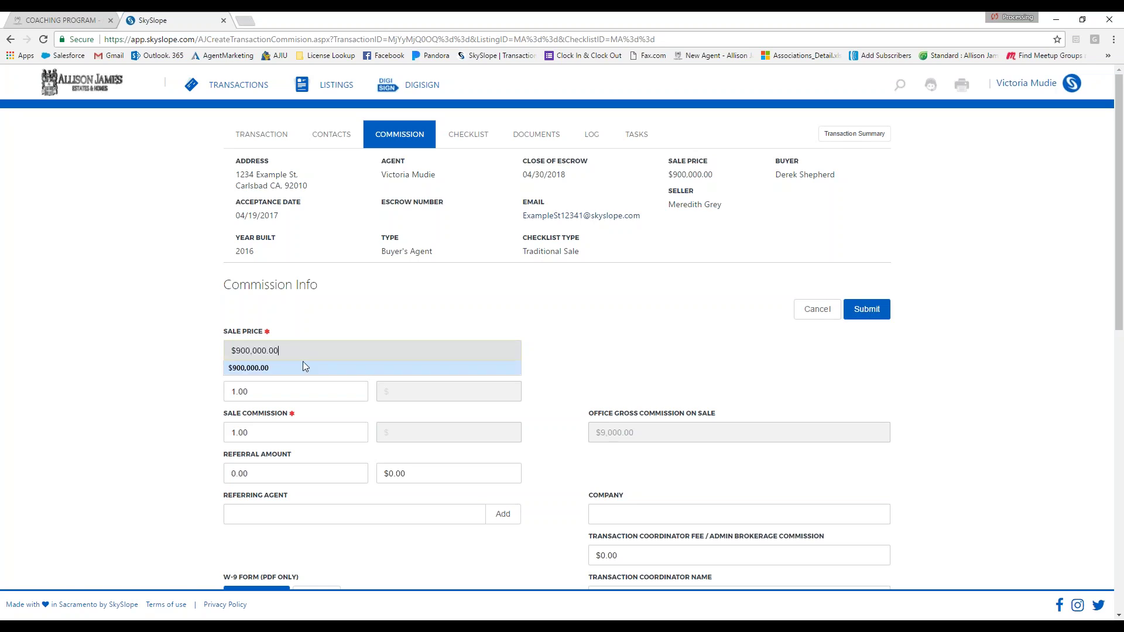
{"action": "left_click", "coordinate": [297, 347]}
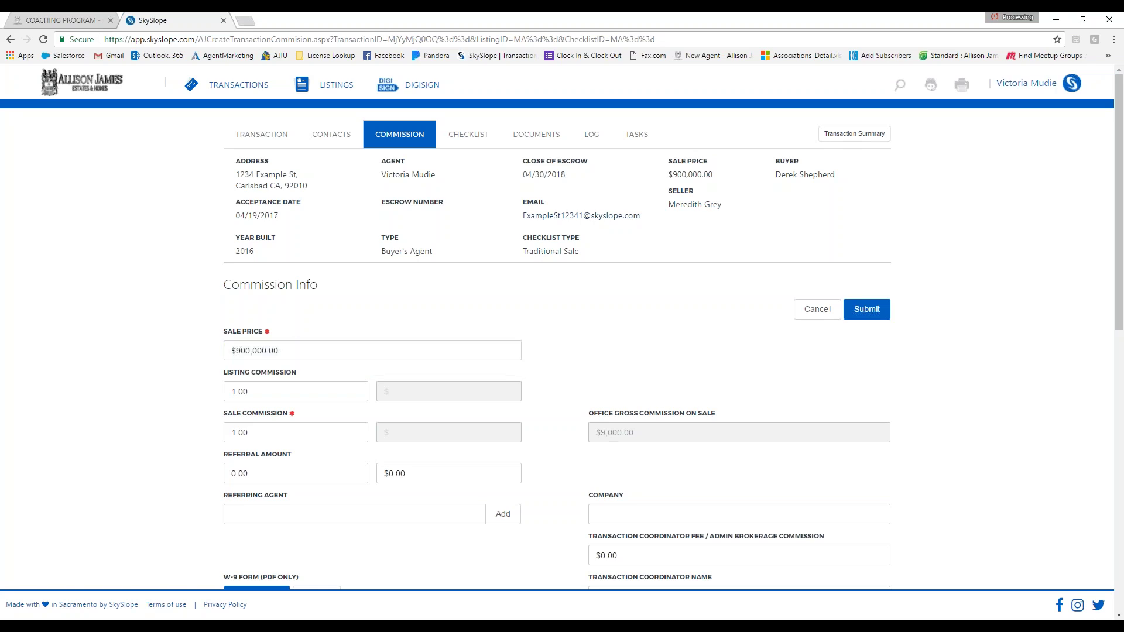
{"action": "left_click", "coordinate": [290, 392]}
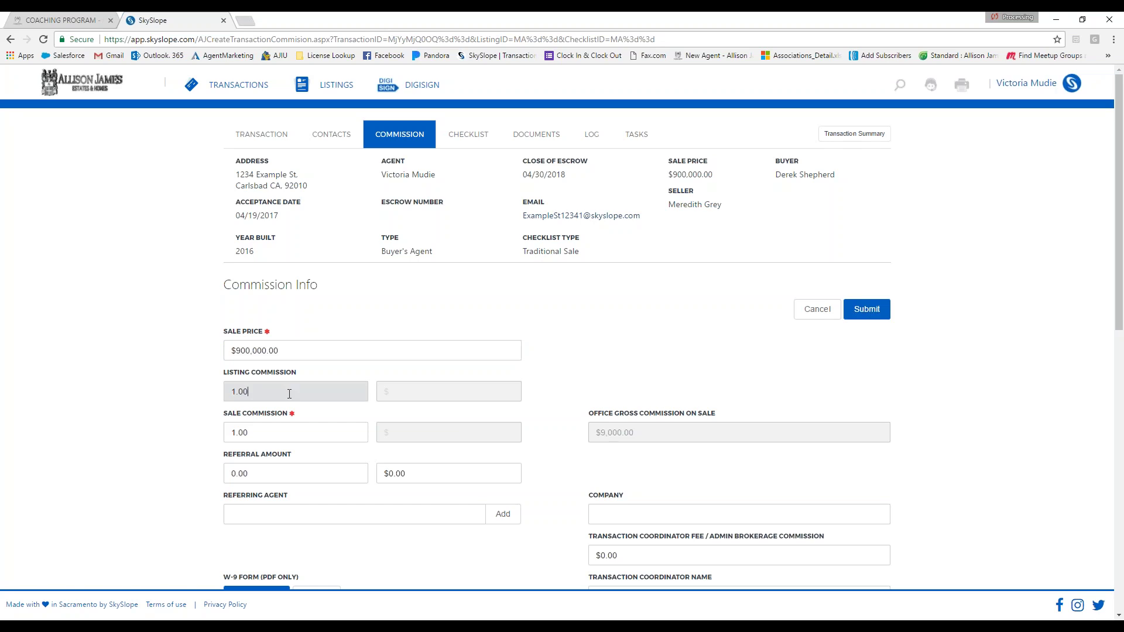
{"action": "left_click", "coordinate": [291, 433]}
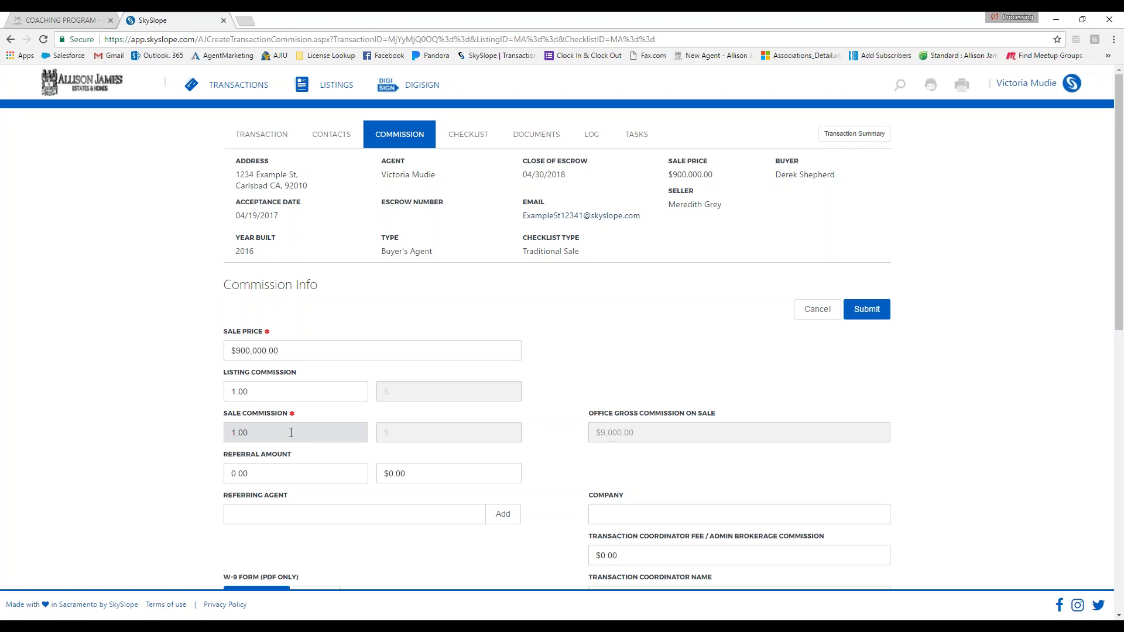
{"action": "left_click", "coordinate": [412, 394]}
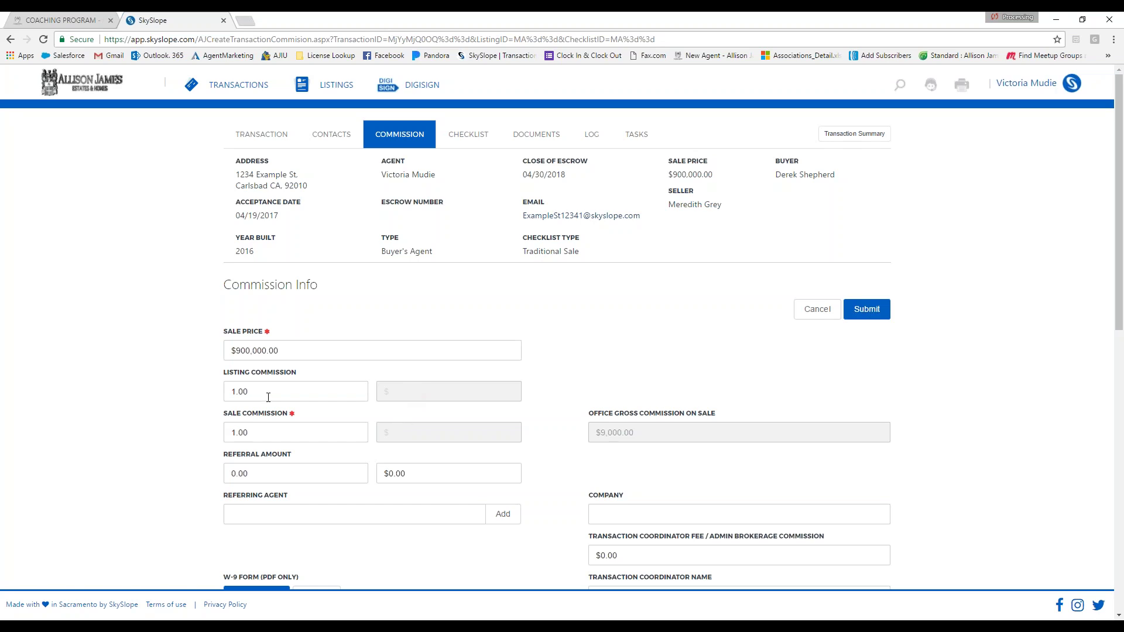
{"action": "triple_click", "coordinate": [658, 432]}
{"action": "scroll", "coordinate": [527, 431], "scroll_direction": "down", "scroll_amount": 4}
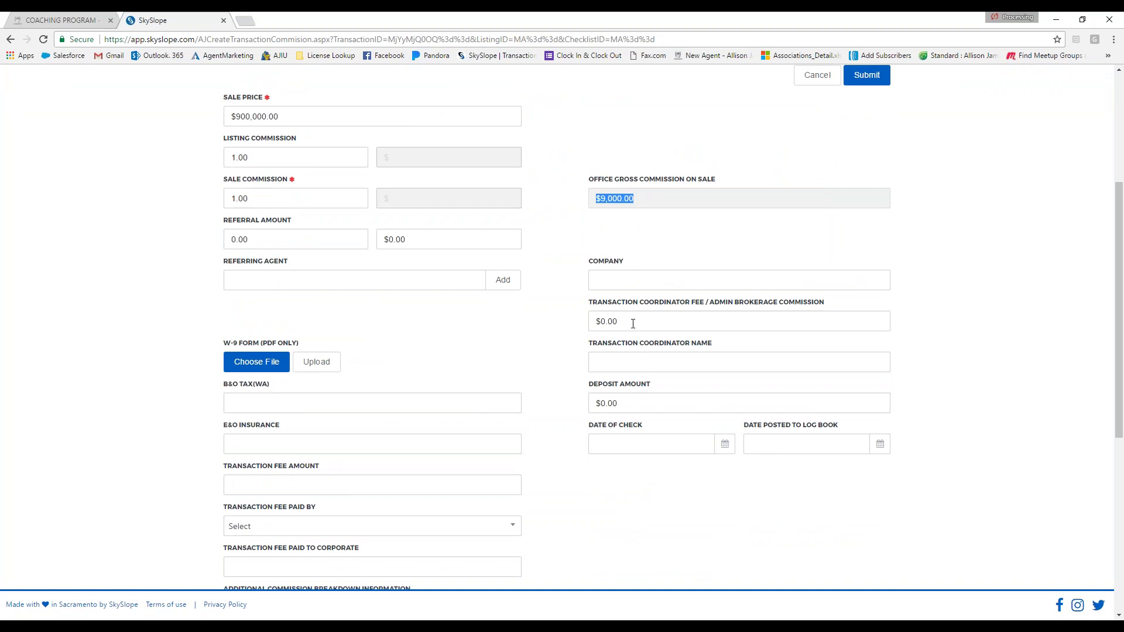
{"action": "left_click", "coordinate": [633, 324]}
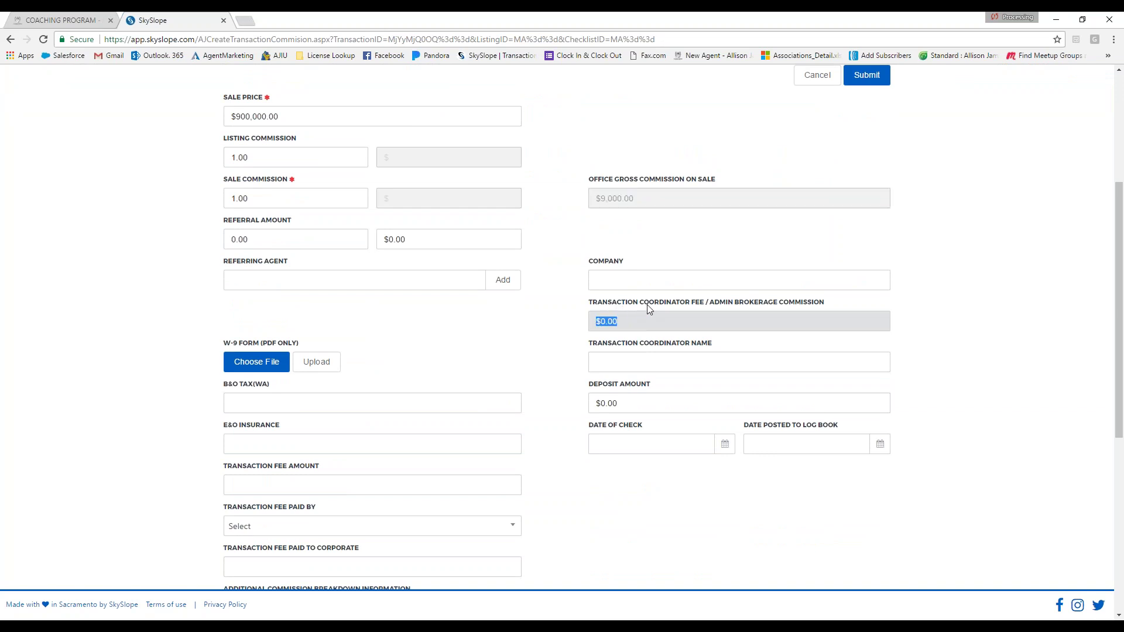
{"action": "left_click", "coordinate": [648, 369]}
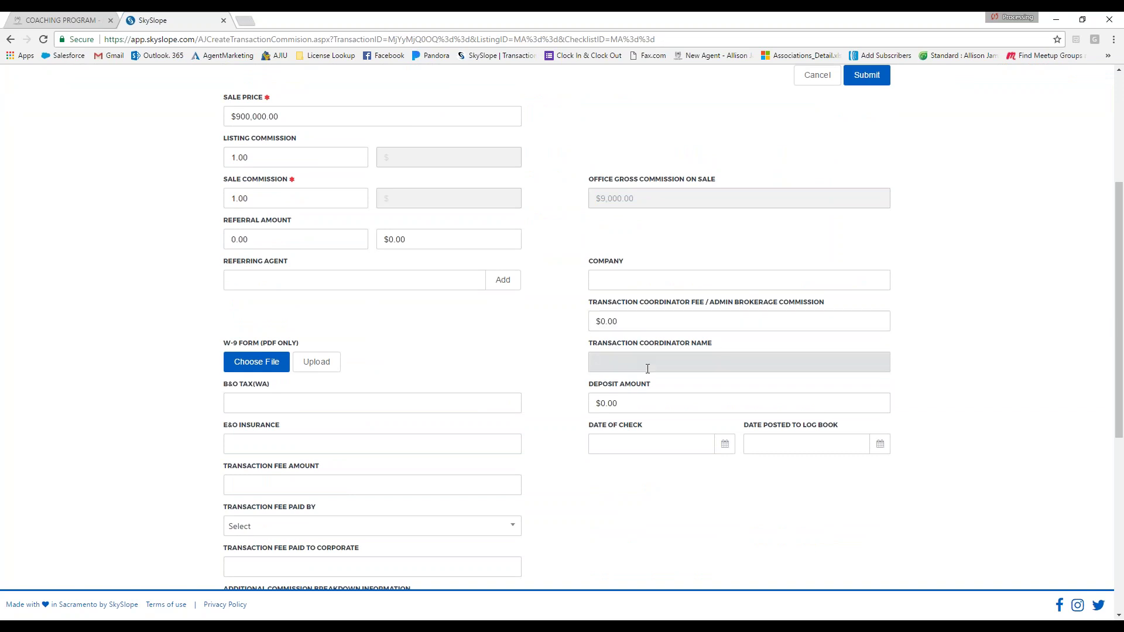
{"action": "left_click", "coordinate": [185, 369]}
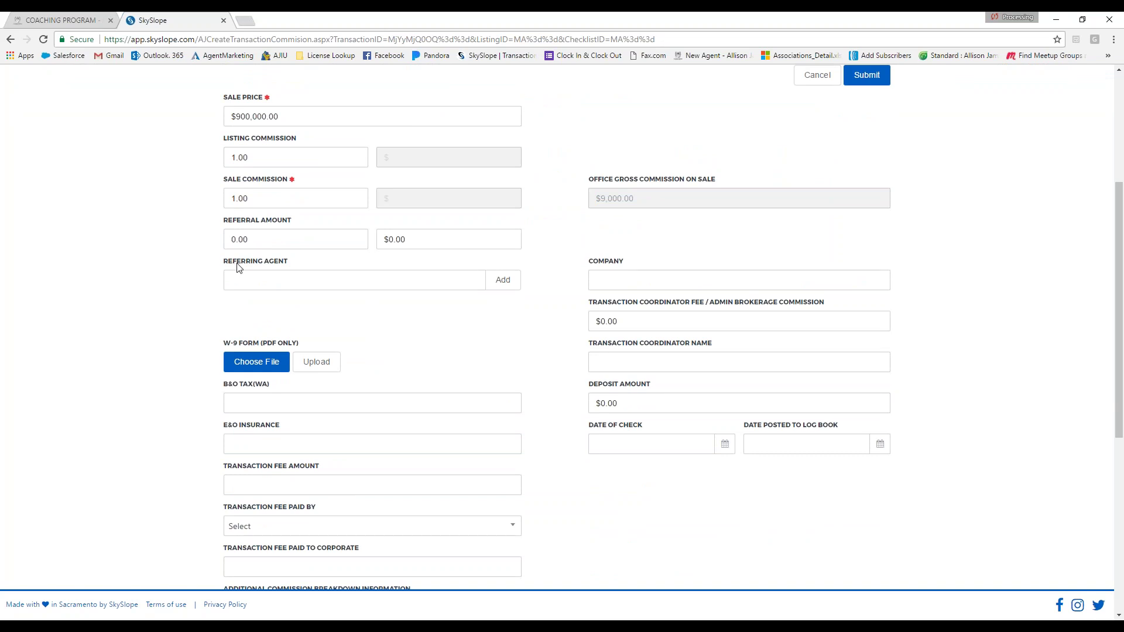
{"action": "left_click", "coordinate": [287, 246]}
{"action": "left_click", "coordinate": [426, 240]}
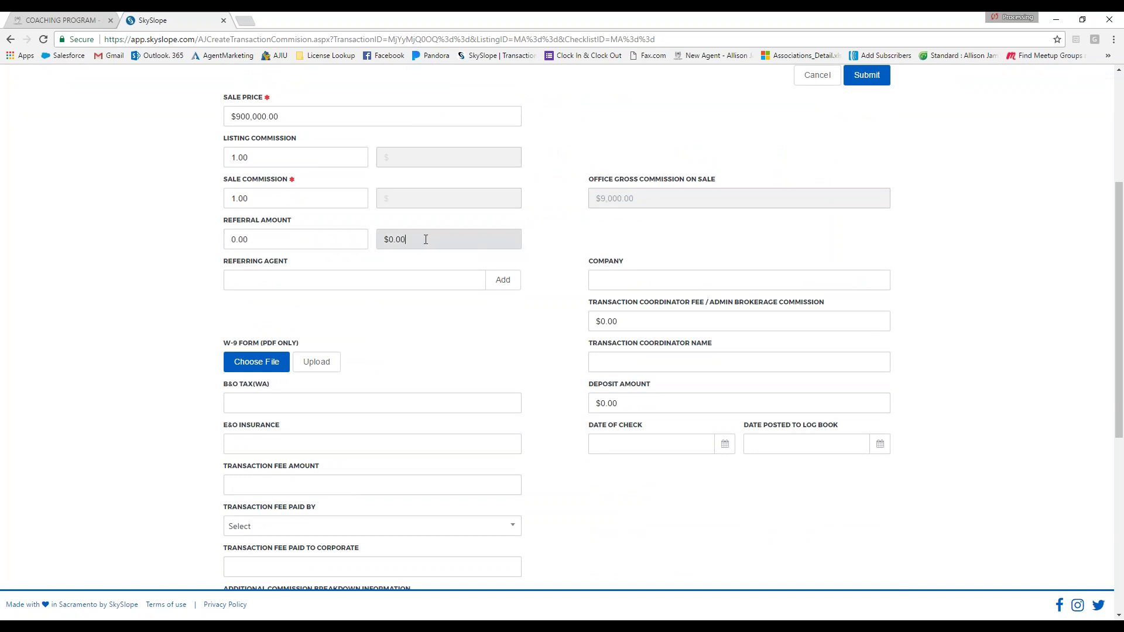
{"action": "left_click", "coordinate": [268, 247]}
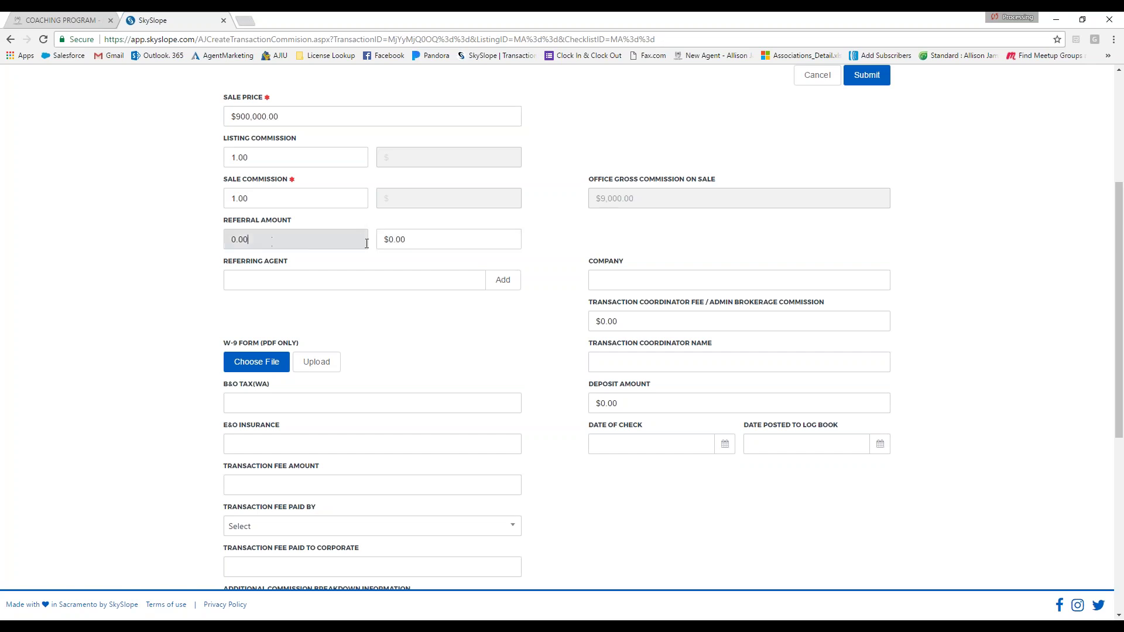
{"action": "left_click", "coordinate": [432, 245]}
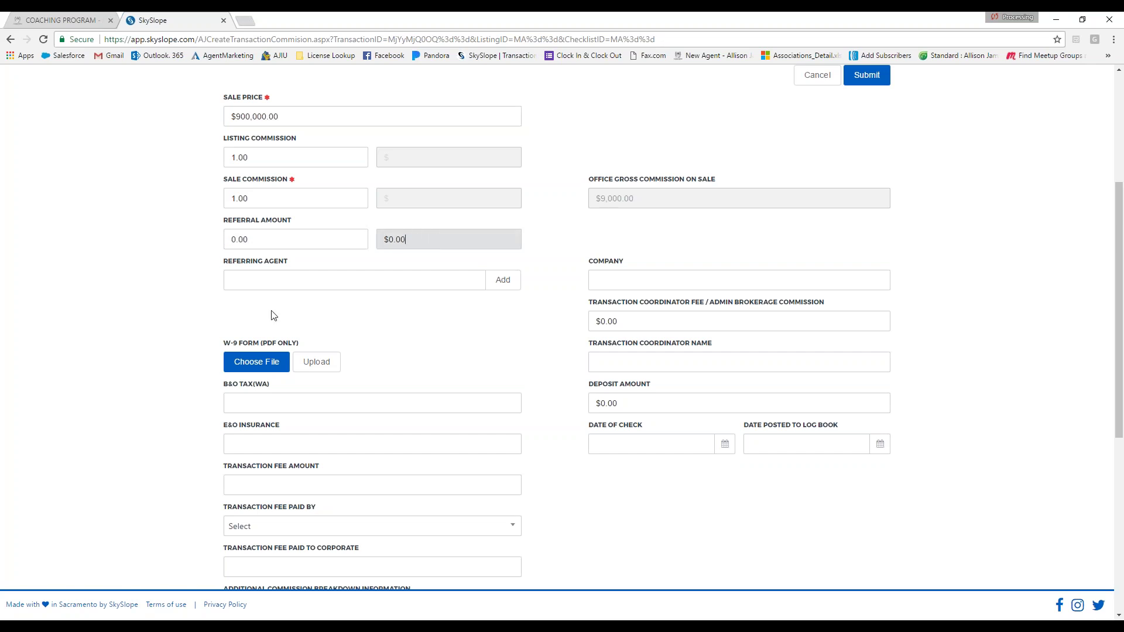
{"action": "left_click", "coordinate": [269, 277]}
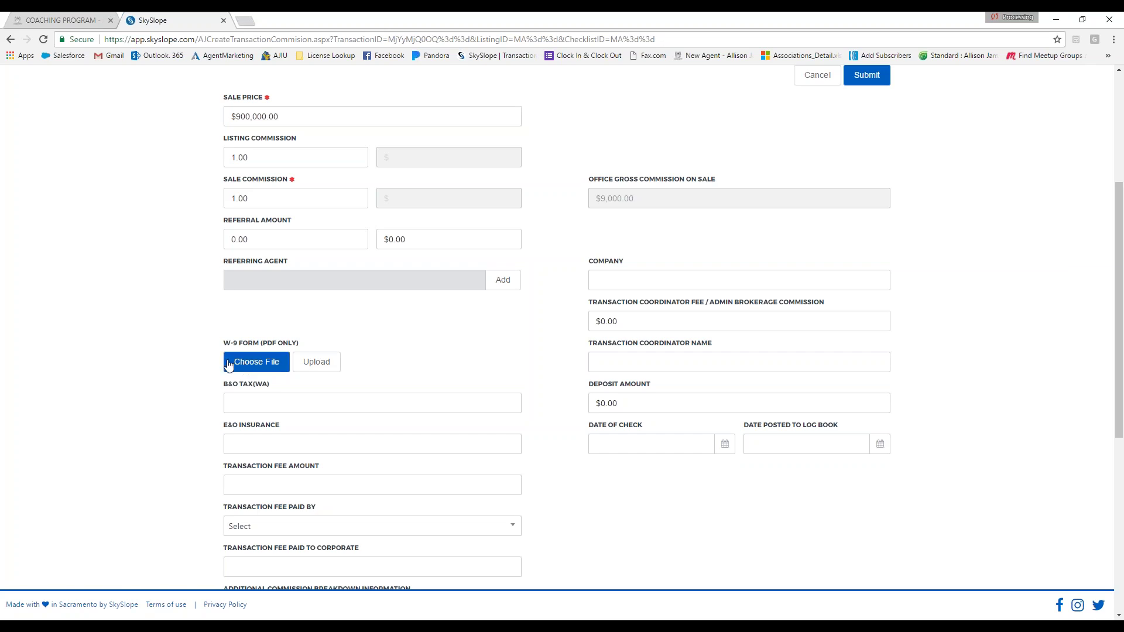
Enter 65 as the E&O insurance amount so it reads $65.00.
{"action": "scroll", "coordinate": [202, 433], "scroll_direction": "down", "scroll_amount": 1}
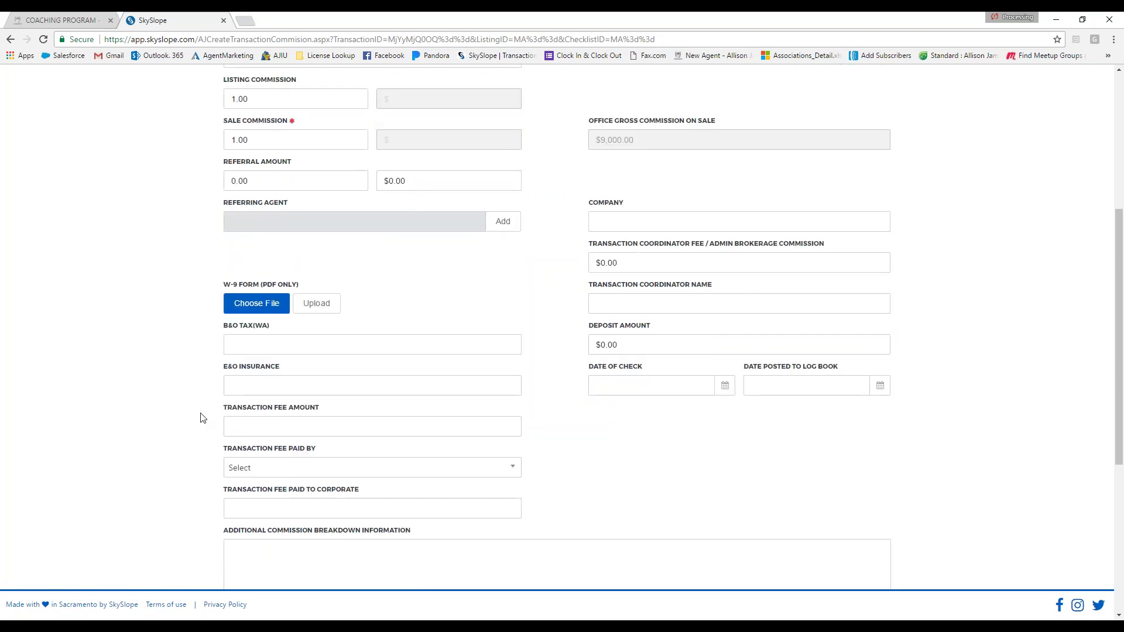
{"action": "left_click", "coordinate": [269, 382]}
{"action": "type", "text": "65"}
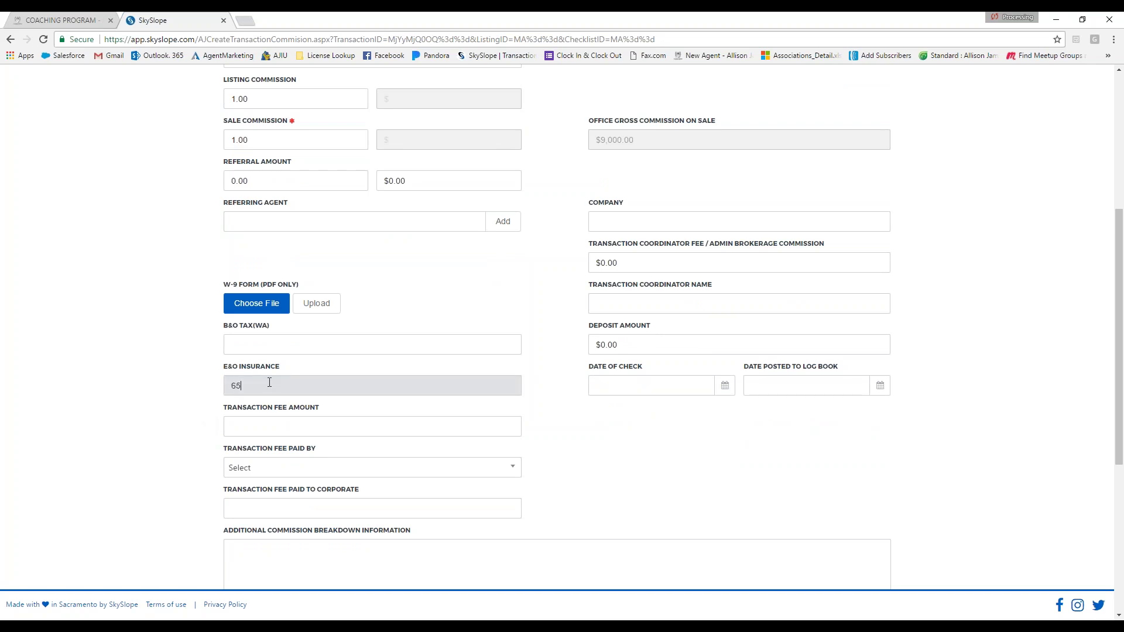
{"action": "left_click", "coordinate": [166, 410]}
{"action": "left_click_drag", "start_coordinate": [260, 385], "coordinate": [226, 382]}
{"action": "left_click", "coordinate": [192, 399]}
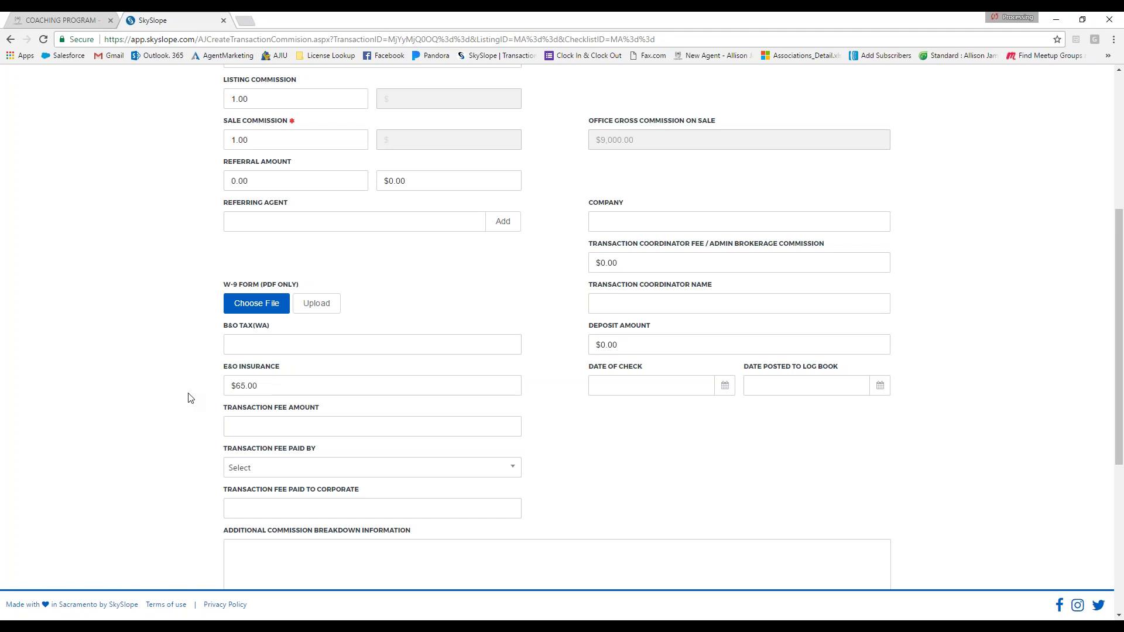
Set the transaction fee amount to $360.00 and confirm E&O insurance stays $65.00.
{"action": "scroll", "coordinate": [188, 401], "scroll_direction": "down", "scroll_amount": 1}
{"action": "left_click", "coordinate": [256, 370]}
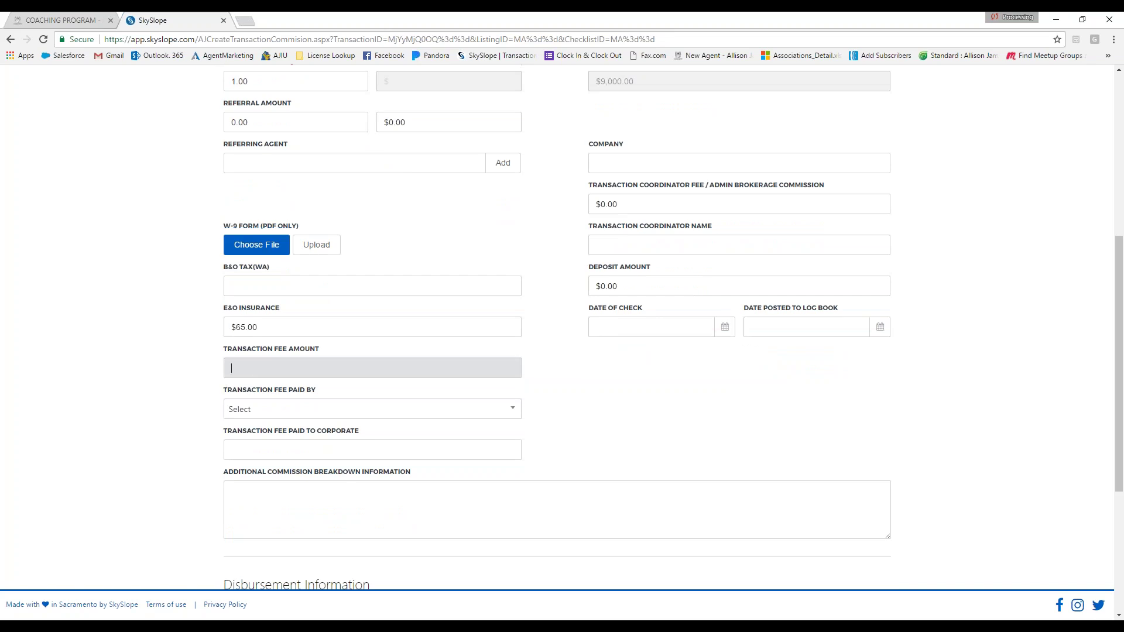
{"action": "type", "text": "360"}
{"action": "left_click", "coordinate": [133, 378]}
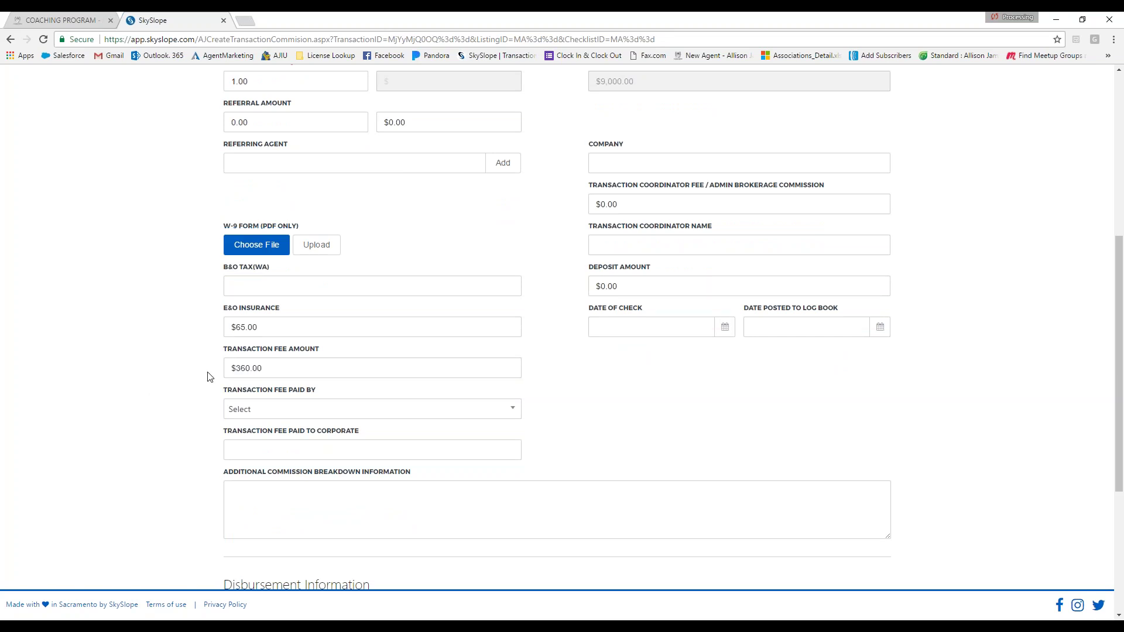
{"action": "left_click", "coordinate": [273, 368]}
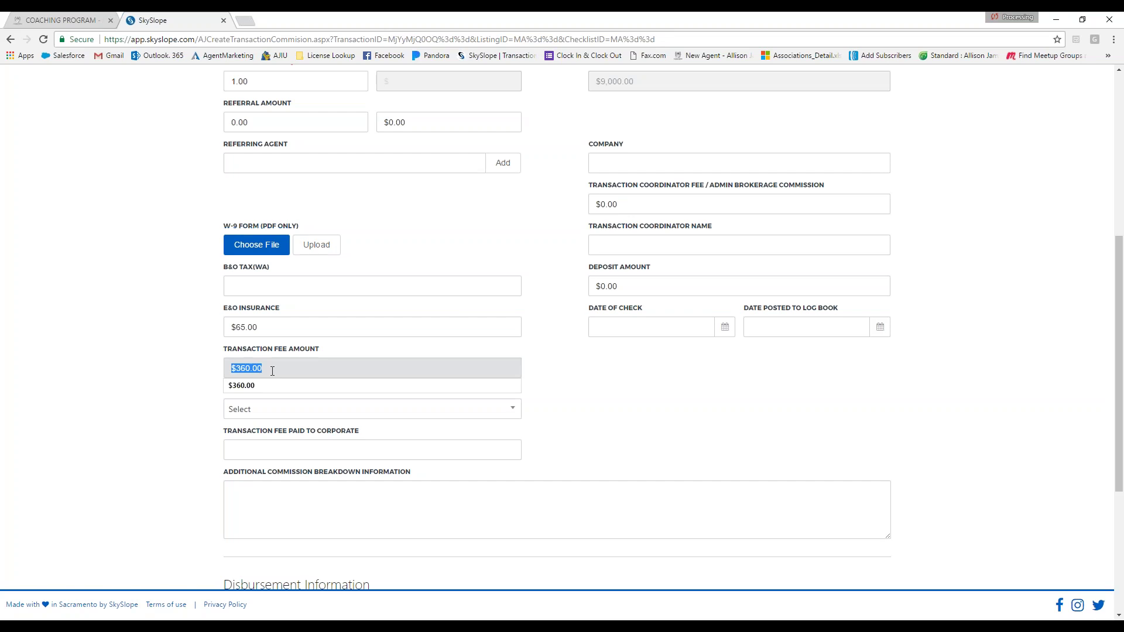
{"action": "double_click", "coordinate": [271, 369]}
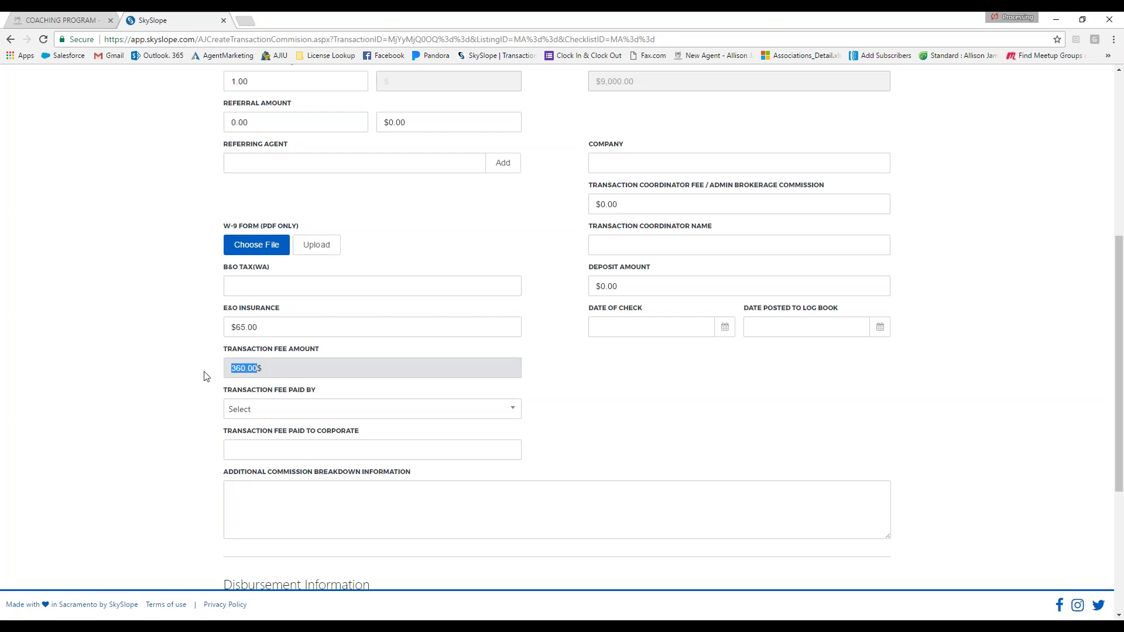
{"action": "left_click", "coordinate": [272, 370]}
{"action": "key", "text": "ctrl+a"}
{"action": "type", "text": "360"}
{"action": "left_click", "coordinate": [227, 351]}
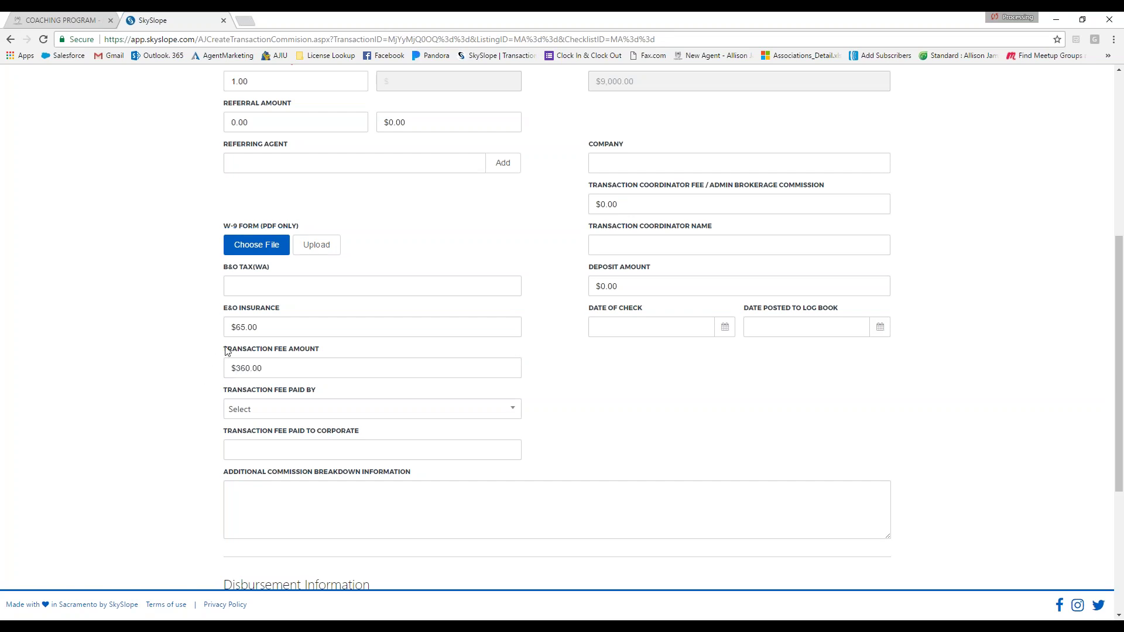
{"action": "double_click", "coordinate": [268, 329]}
{"action": "left_click", "coordinate": [151, 360]}
Set the first disbursement row to Transaction Fee ($360.00) and the second to E & O Insurance ($65.00).
{"action": "scroll", "coordinate": [152, 361], "scroll_direction": "down", "scroll_amount": 5}
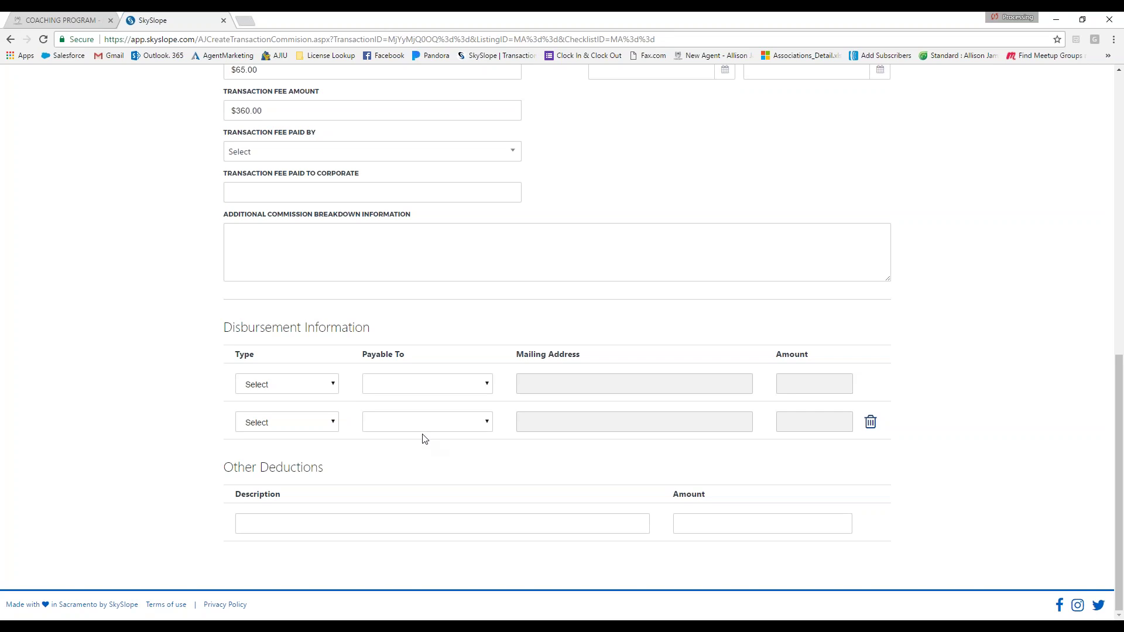
{"action": "left_click", "coordinate": [304, 389]}
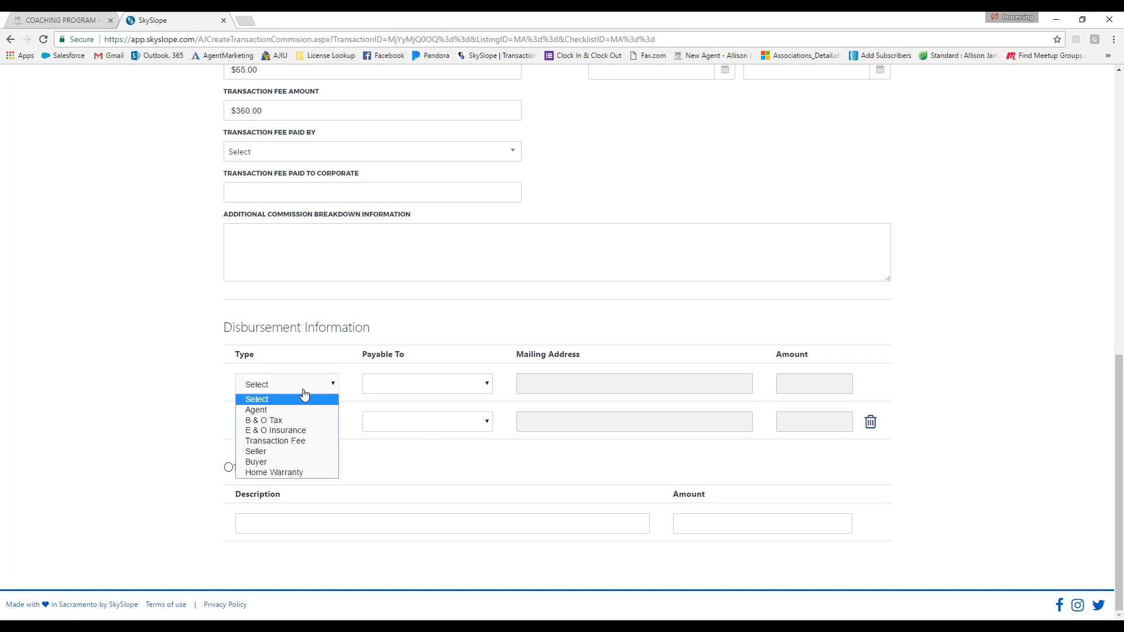
{"action": "left_click", "coordinate": [295, 444]}
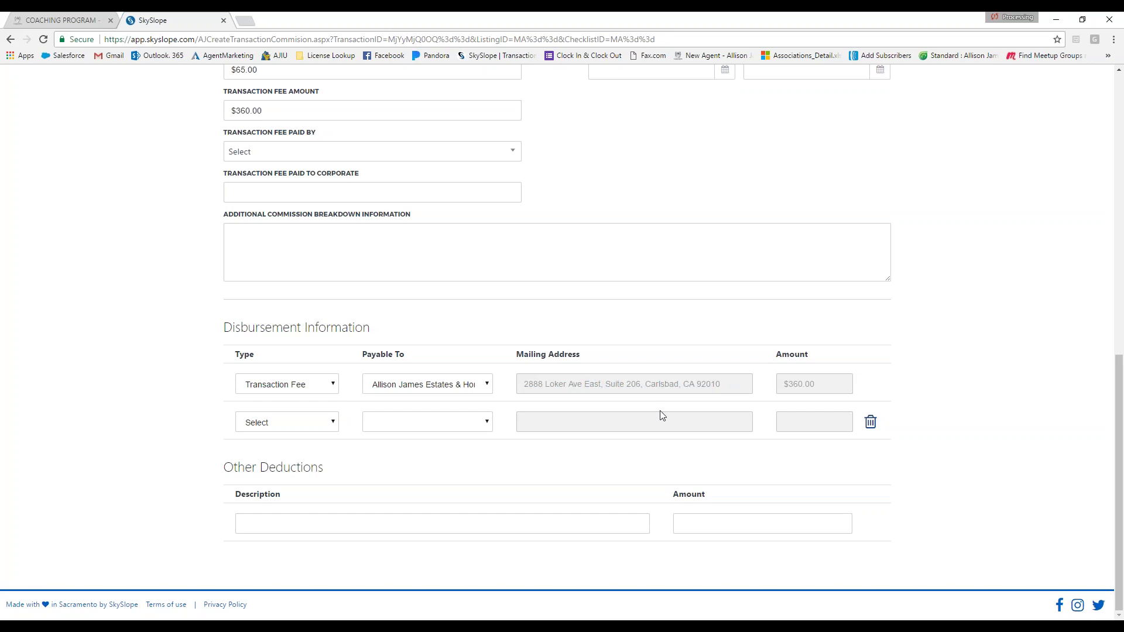
{"action": "left_click", "coordinate": [288, 422]}
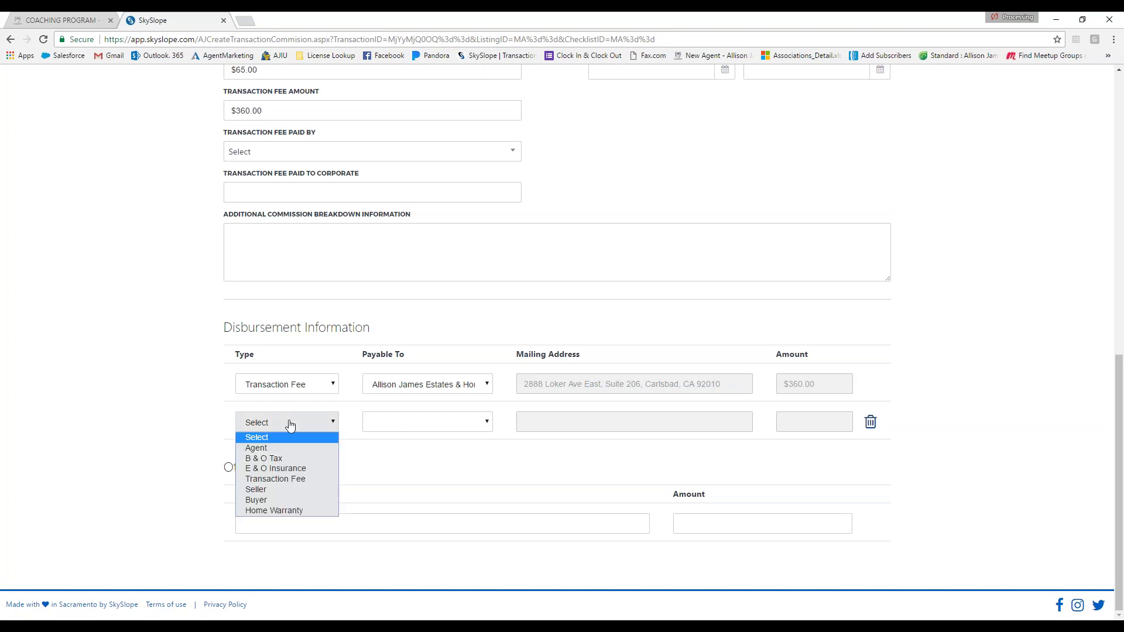
{"action": "left_click", "coordinate": [294, 468]}
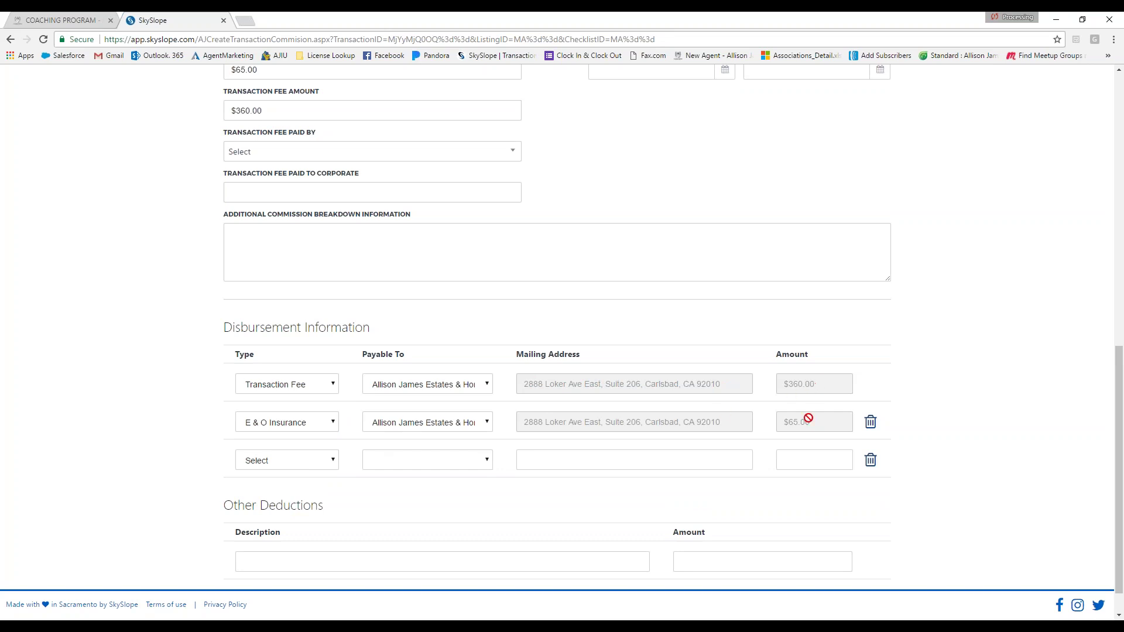
{"action": "scroll", "coordinate": [301, 310], "scroll_direction": "up", "scroll_amount": 2}
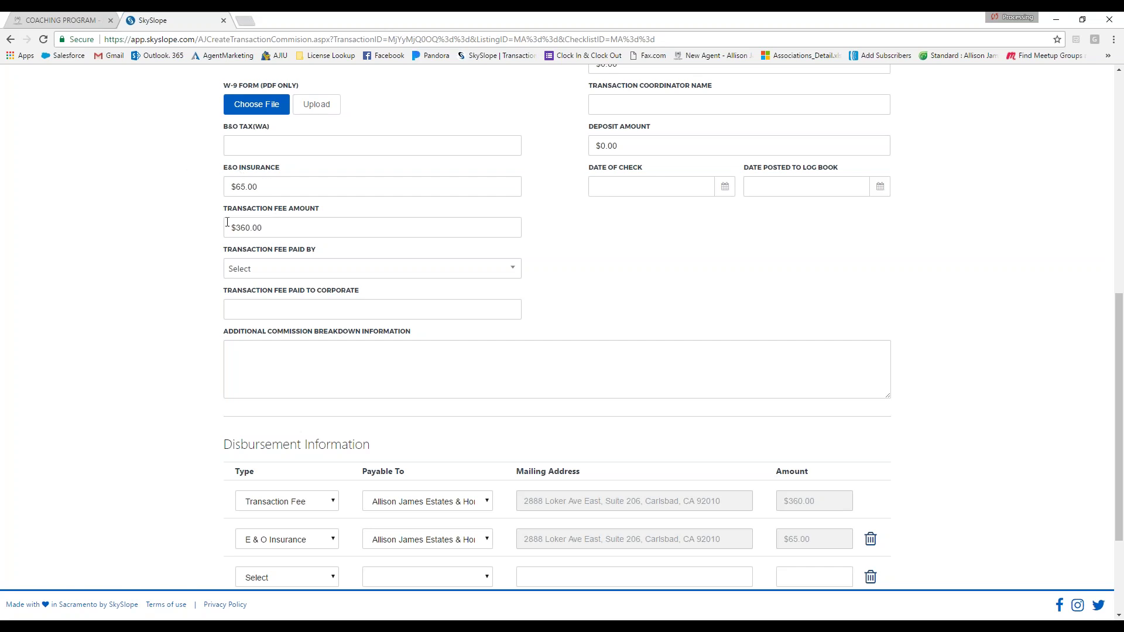
{"action": "scroll", "coordinate": [427, 451], "scroll_direction": "down", "scroll_amount": 3}
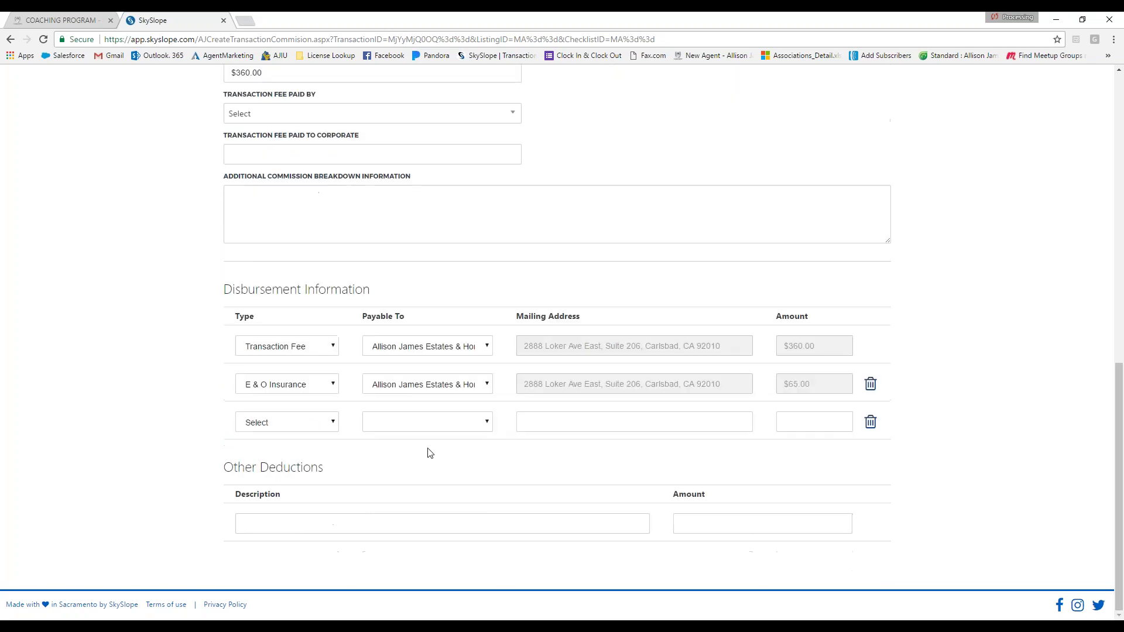
Make the third disbursement an Agent payment, pick the agent, and append 50 to their mailing address.
{"action": "left_click", "coordinate": [288, 422]}
{"action": "left_click", "coordinate": [275, 445]}
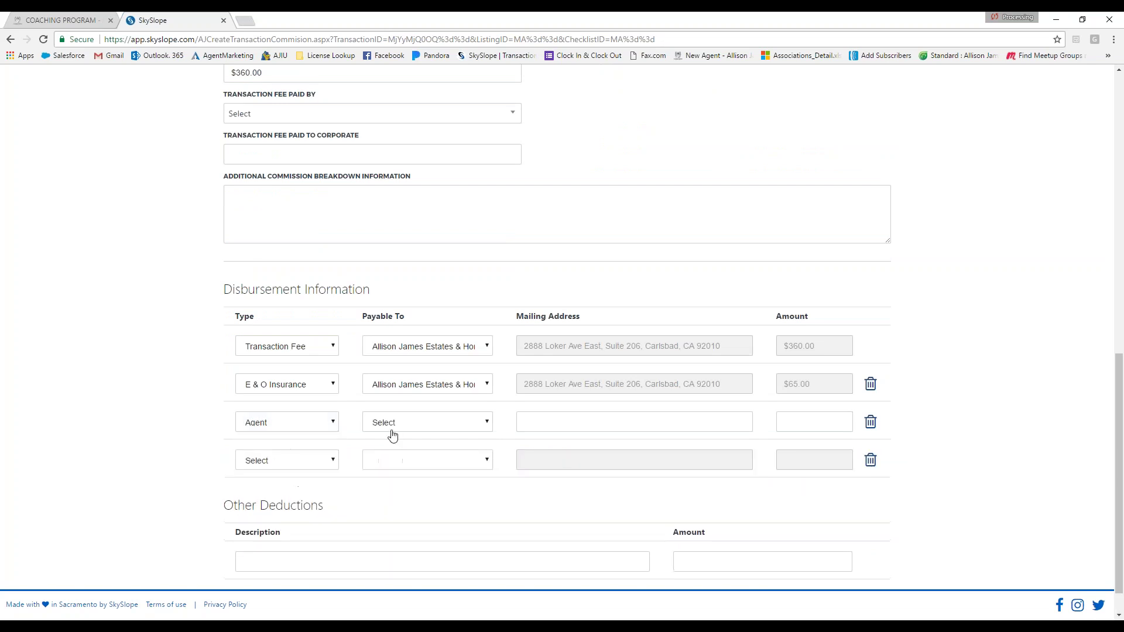
{"action": "left_click", "coordinate": [393, 425]}
{"action": "left_click_drag", "start_coordinate": [488, 223], "coordinate": [500, 407]}
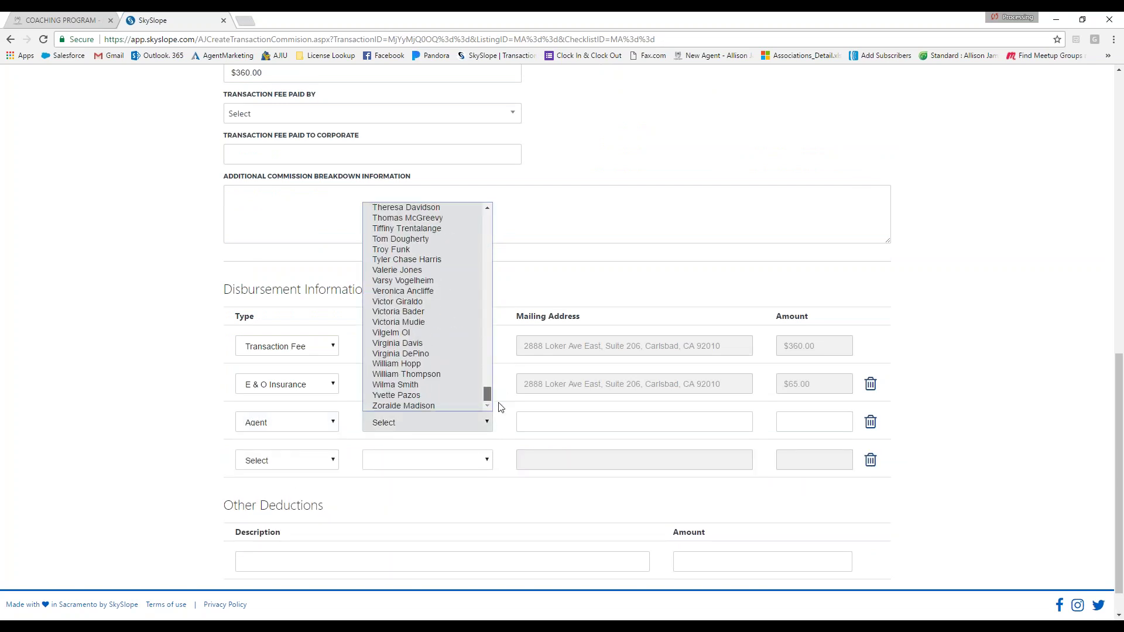
{"action": "left_click", "coordinate": [420, 326]}
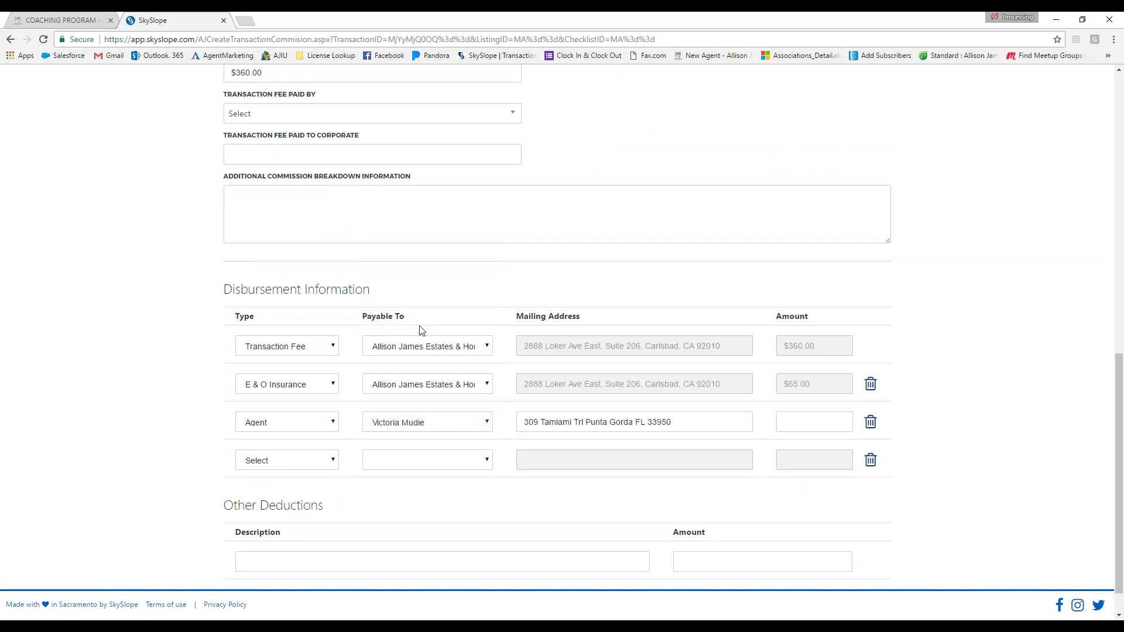
{"action": "triple_click", "coordinate": [584, 429]}
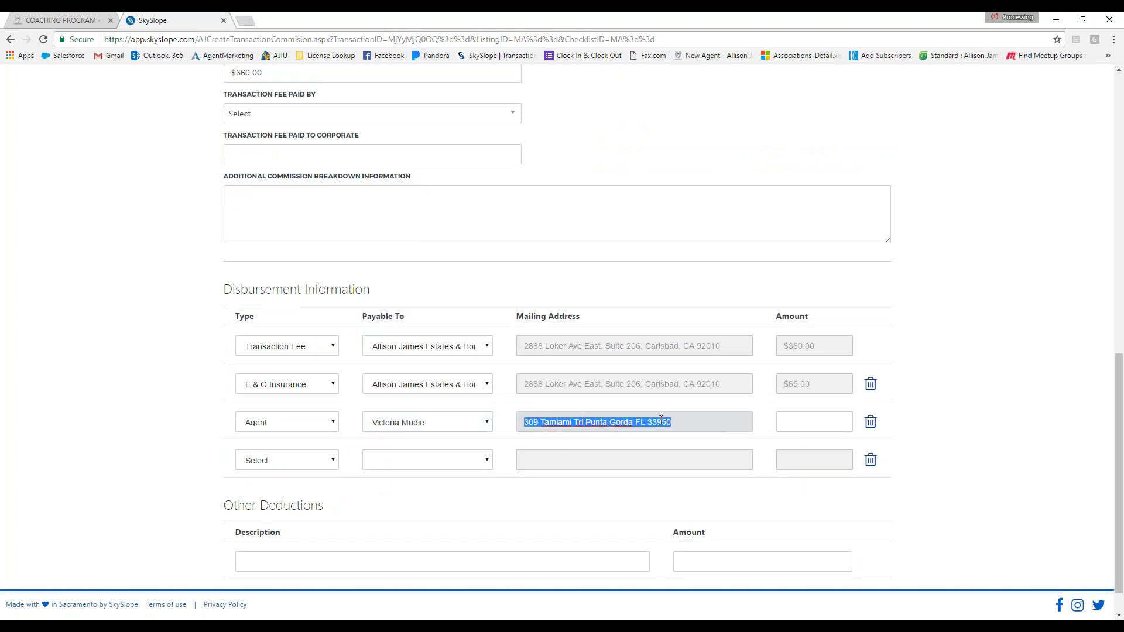
{"action": "left_click", "coordinate": [678, 424]}
{"action": "type", "text": "50"}
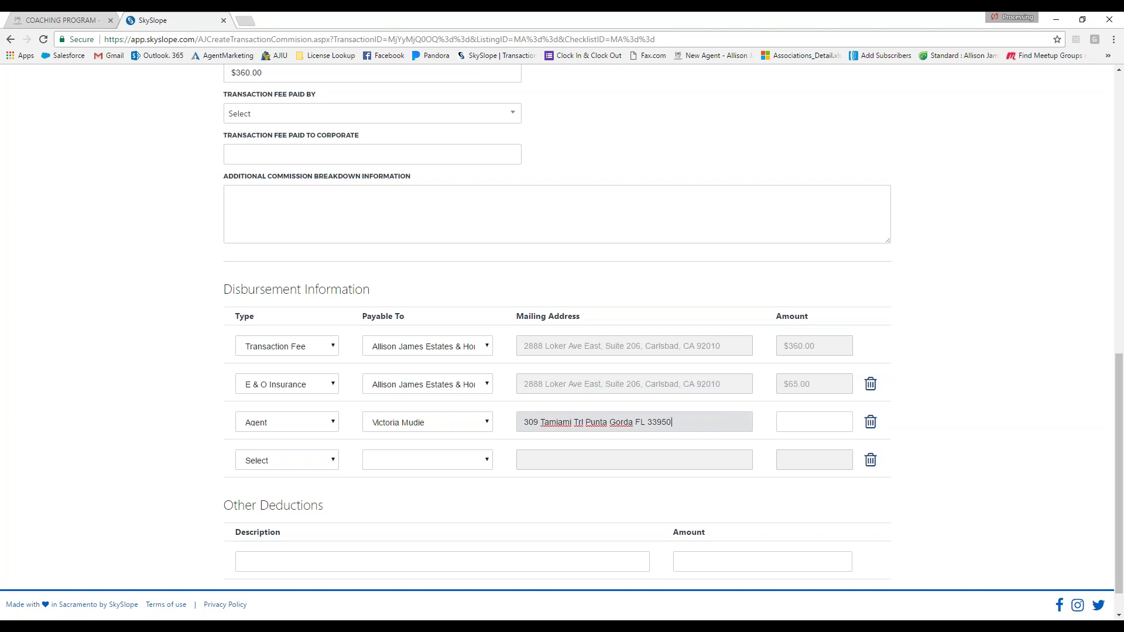
{"action": "left_click", "coordinate": [804, 422]}
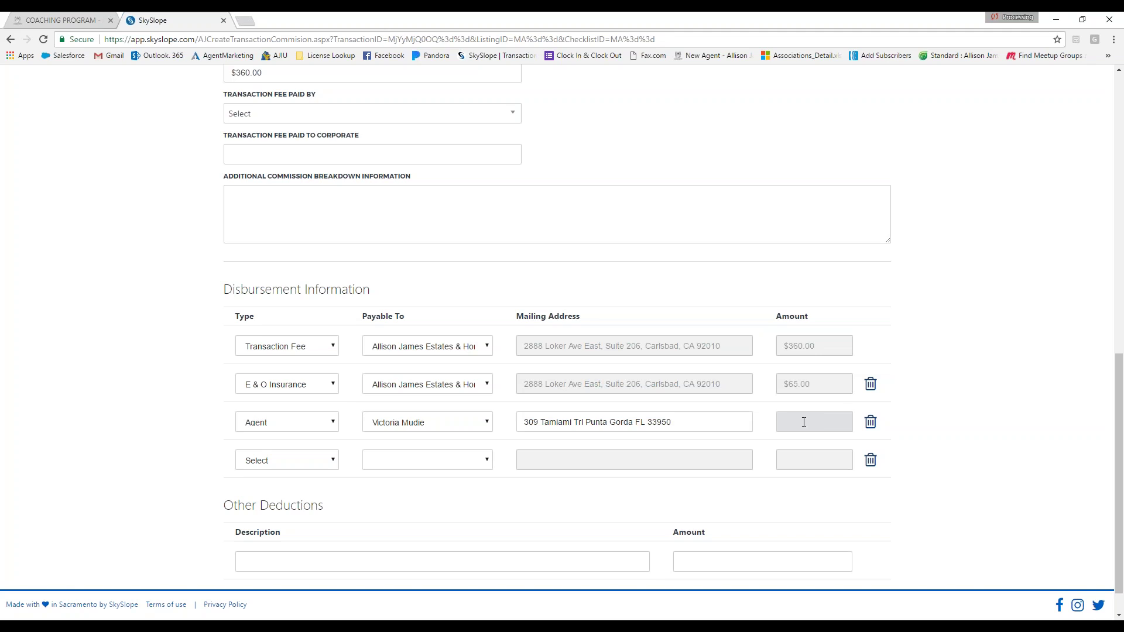
{"action": "left_click", "coordinate": [164, 437]}
{"action": "scroll", "coordinate": [167, 437], "scroll_direction": "down", "scroll_amount": 1}
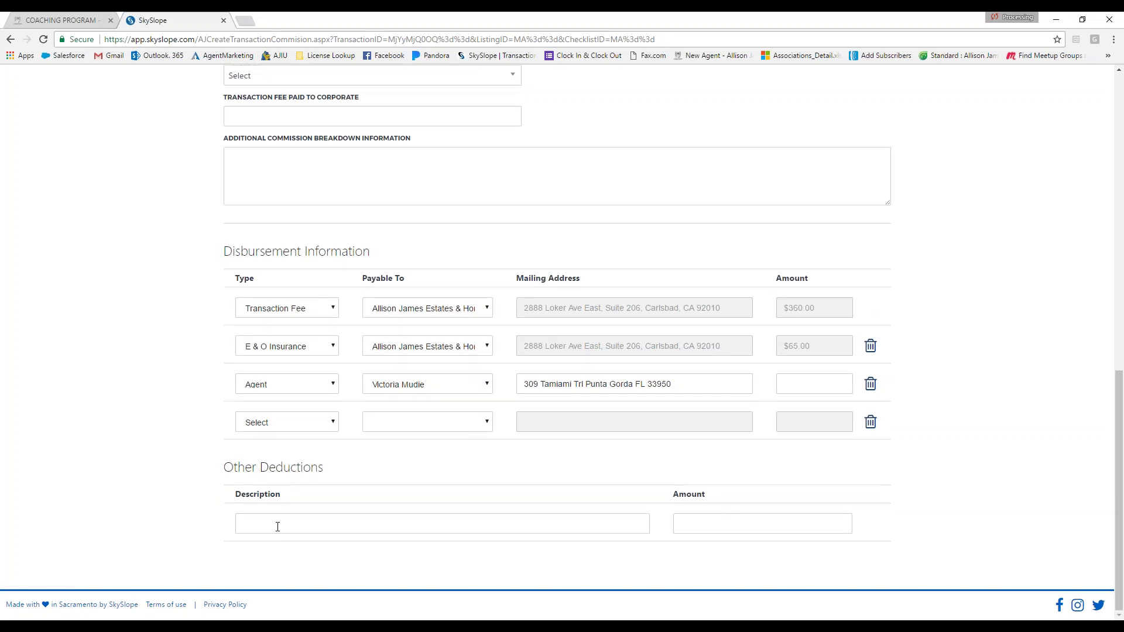
Add a Referral other deduction, leaving its amount at $0.00.
{"action": "left_click", "coordinate": [276, 424]}
{"action": "left_click", "coordinate": [229, 464]}
{"action": "left_click", "coordinate": [281, 522]}
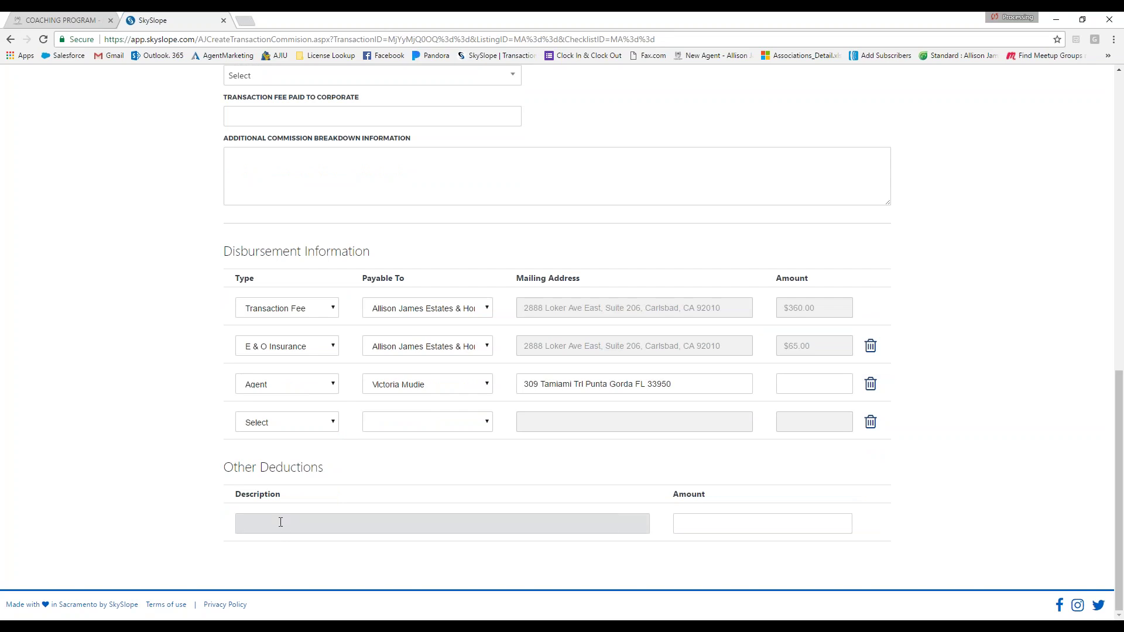
{"action": "type", "text": "Referral"}
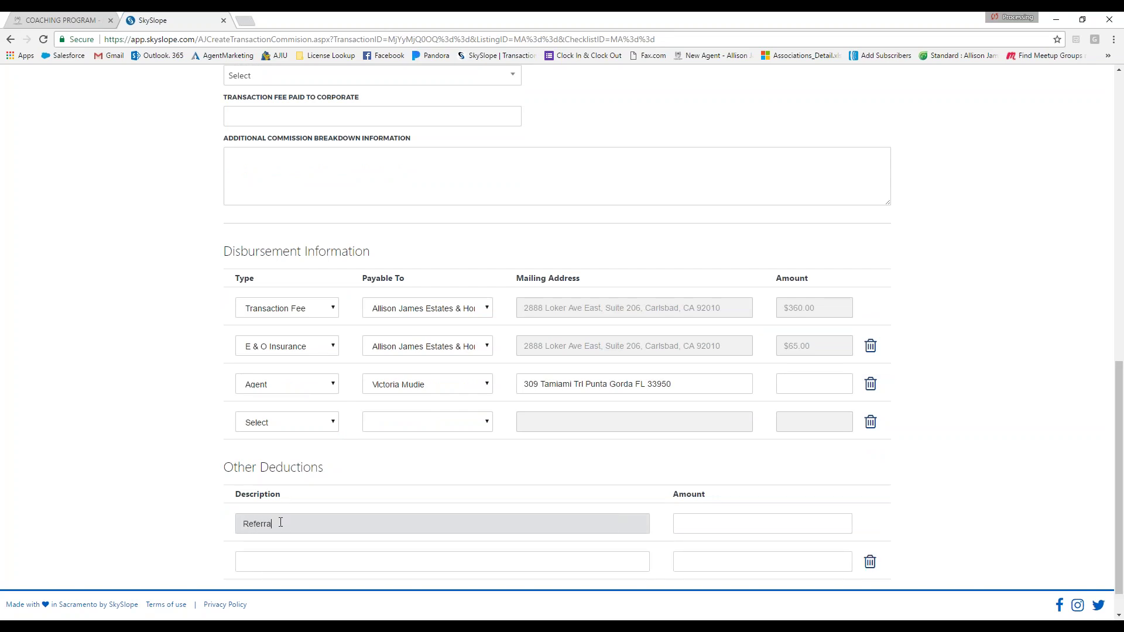
{"action": "key", "text": "Tab"}
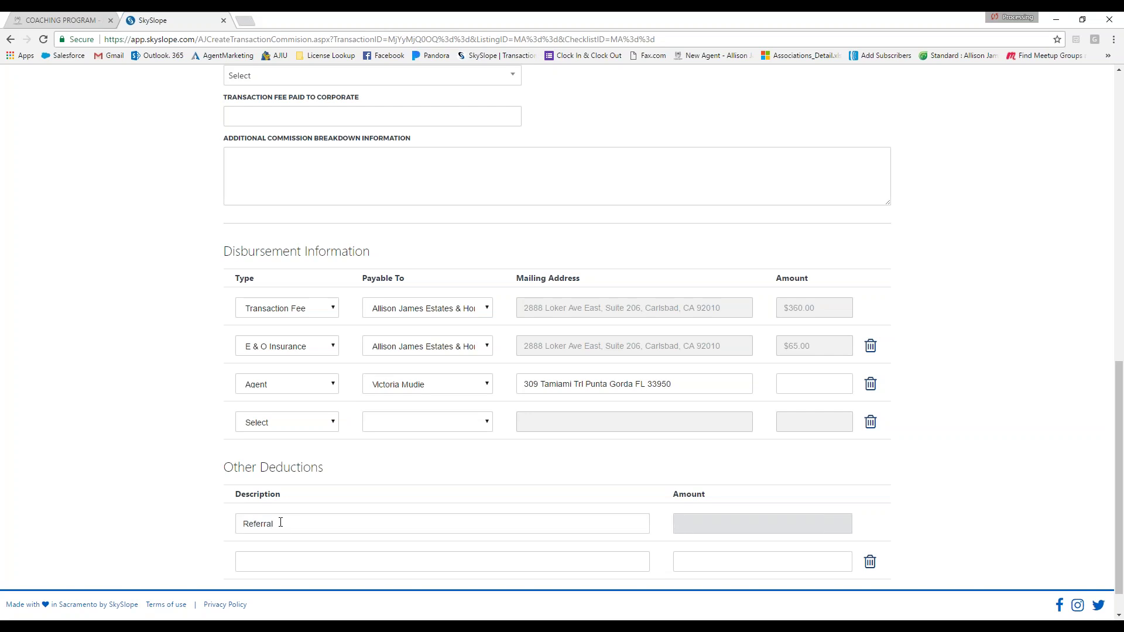
{"action": "left_click", "coordinate": [93, 509]}
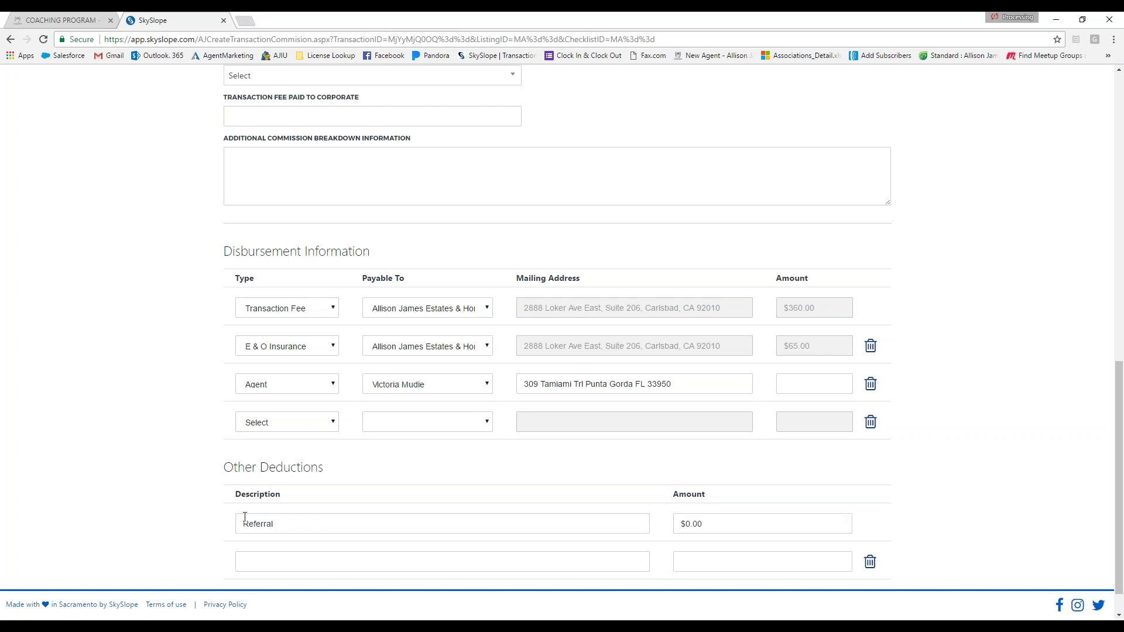
Start a second 'Tc Fee' deduction, then delete that row.
{"action": "scroll", "coordinate": [244, 518], "scroll_direction": "down", "scroll_amount": 1}
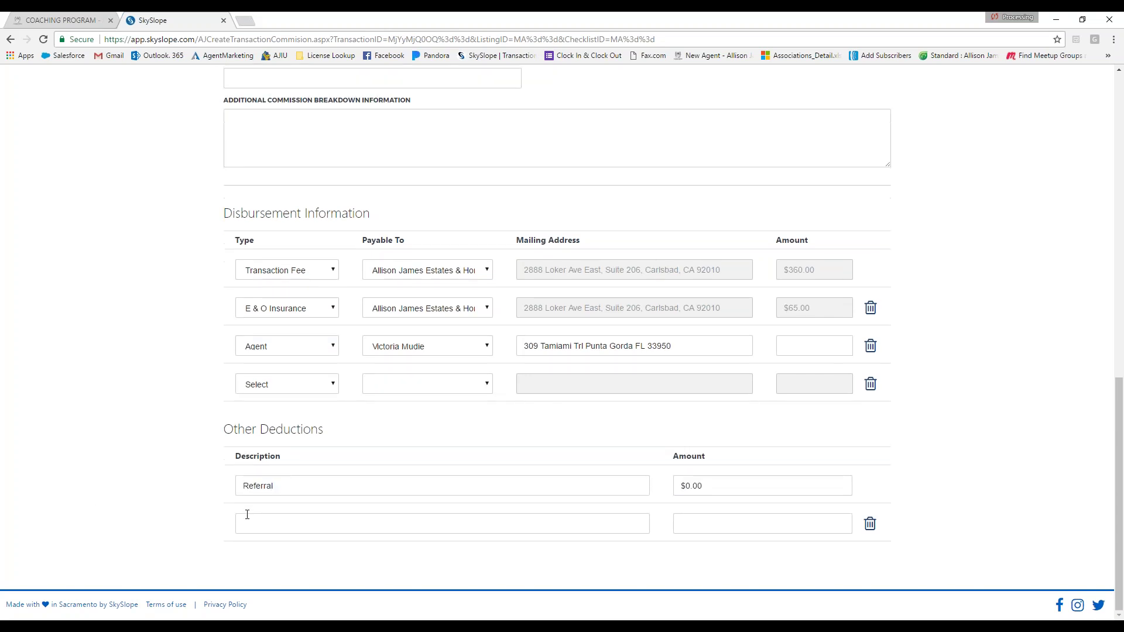
{"action": "left_click", "coordinate": [284, 525]}
{"action": "type", "text": "Tc Fee"}
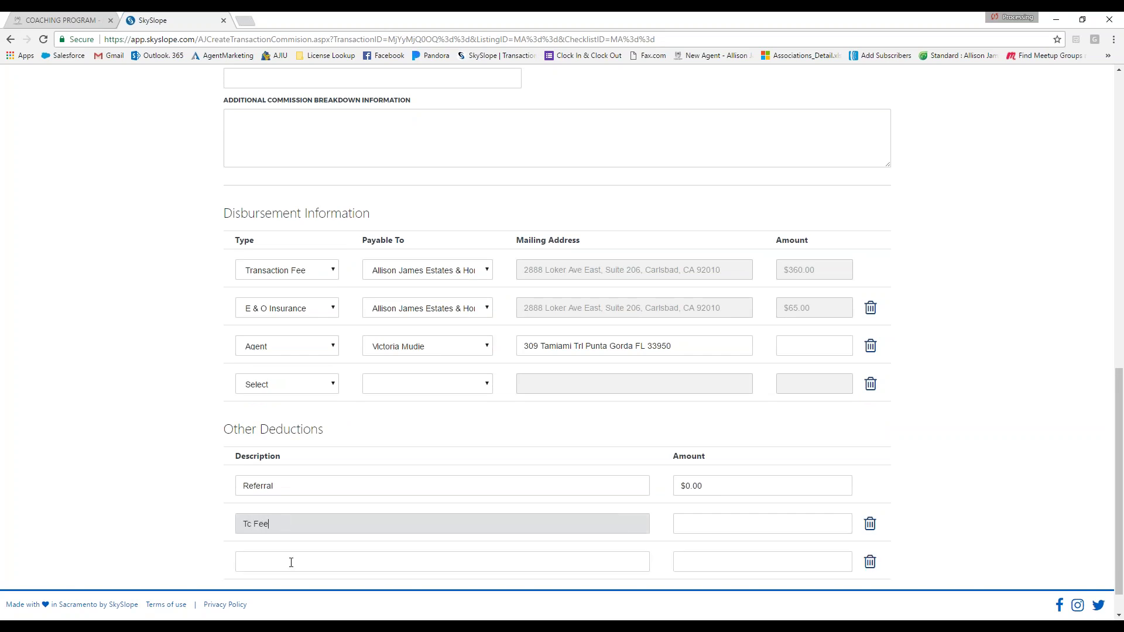
{"action": "scroll", "coordinate": [291, 562], "scroll_direction": "down", "scroll_amount": 1}
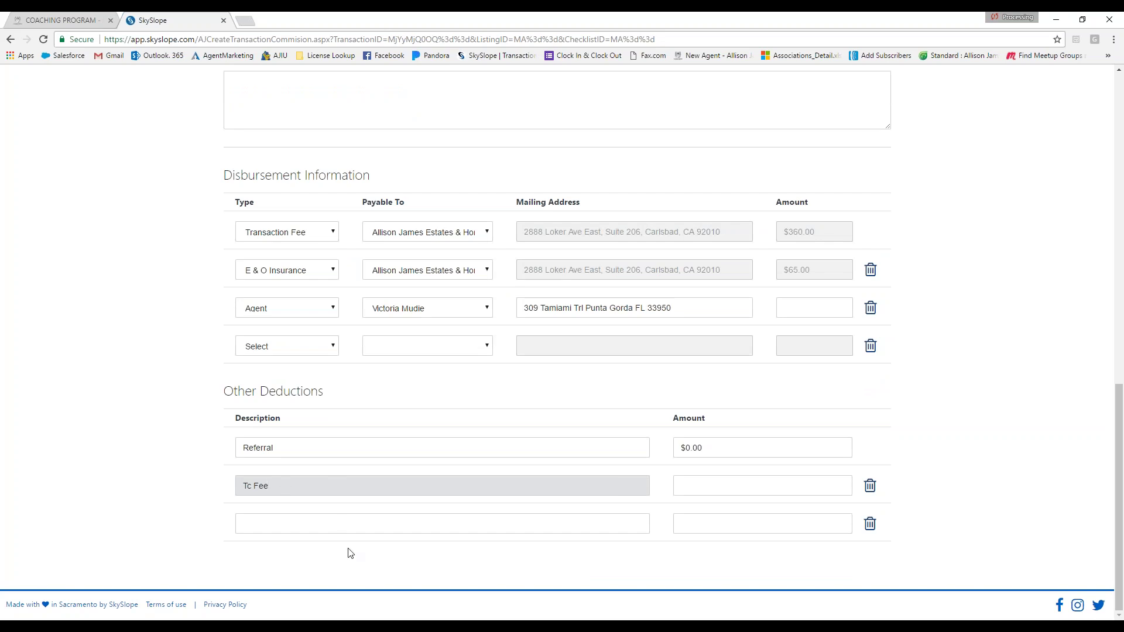
{"action": "left_click", "coordinate": [870, 486]}
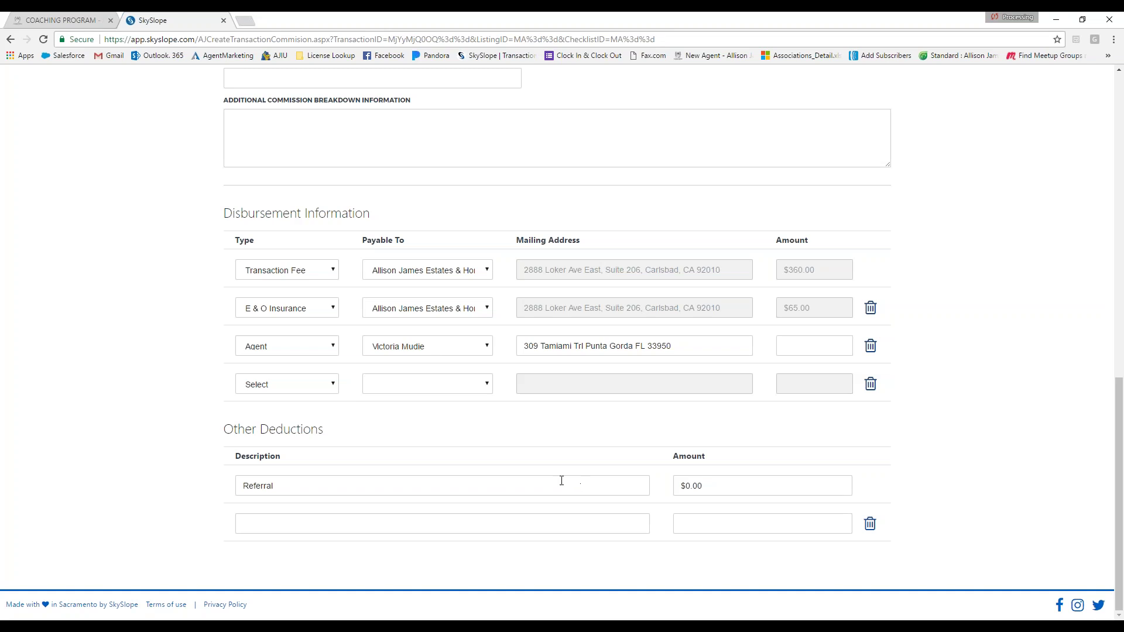
Submit the entered commission and disbursement information from the top of the Commission tab.
{"action": "scroll", "coordinate": [658, 467], "scroll_direction": "up", "scroll_amount": 15}
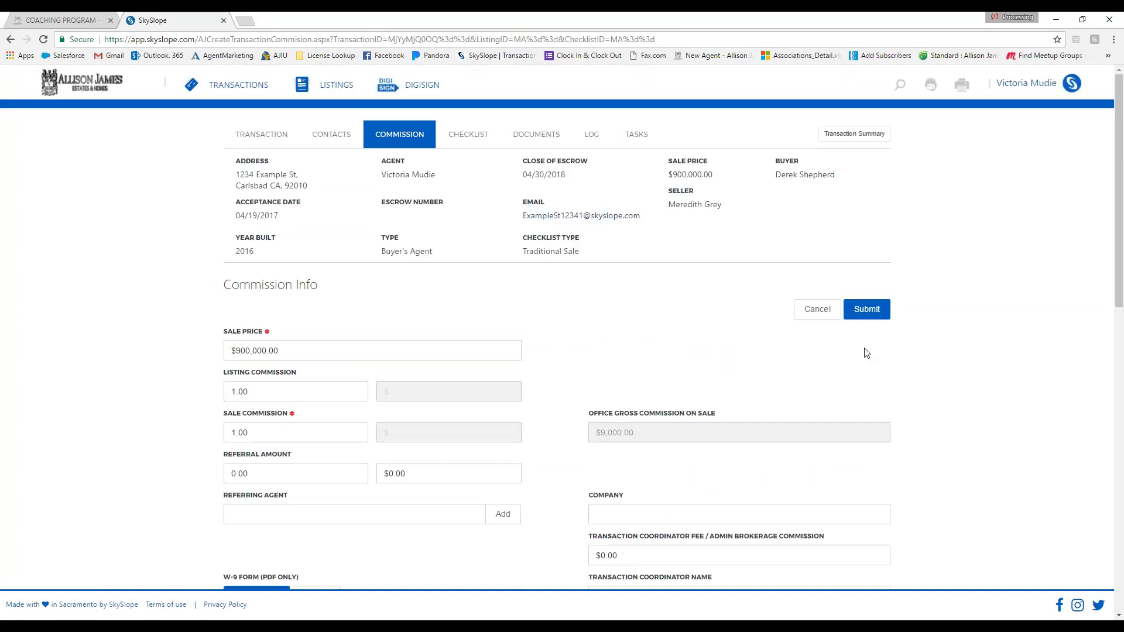
{"action": "left_click", "coordinate": [867, 309]}
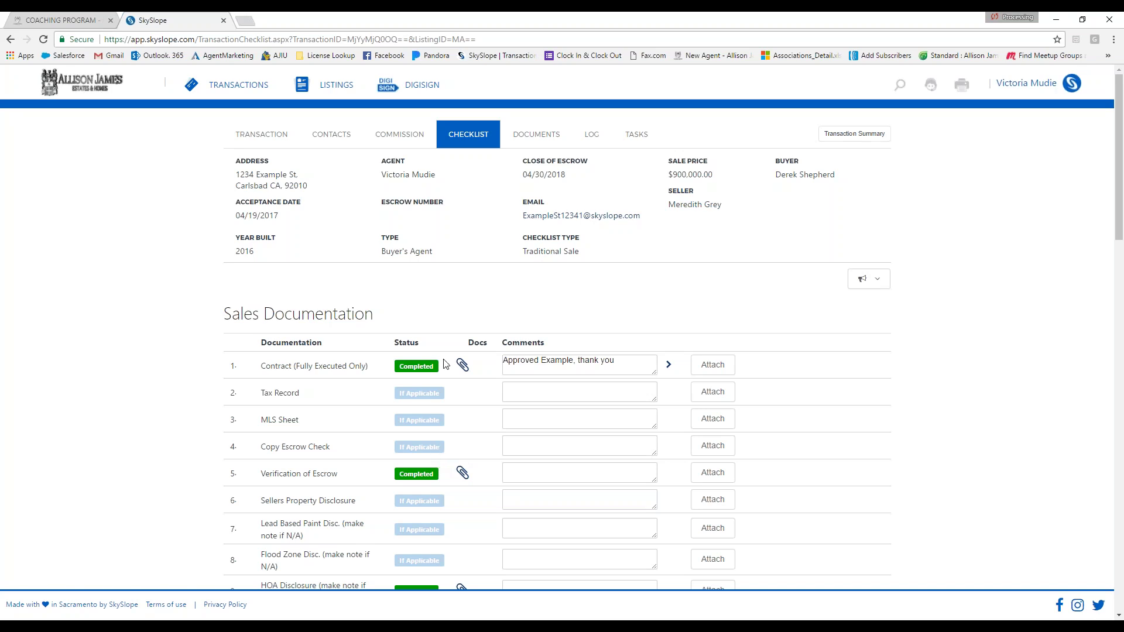
Review the checklist statuses (Closing Statement, Approved Disbursement still Required), then go to the Documents list.
{"action": "scroll", "coordinate": [436, 458], "scroll_direction": "down", "scroll_amount": 16}
{"action": "scroll", "coordinate": [444, 359], "scroll_direction": "up", "scroll_amount": 16}
{"action": "scroll", "coordinate": [405, 491], "scroll_direction": "down", "scroll_amount": 3}
{"action": "scroll", "coordinate": [412, 482], "scroll_direction": "up", "scroll_amount": 3}
{"action": "scroll", "coordinate": [419, 463], "scroll_direction": "down", "scroll_amount": 20}
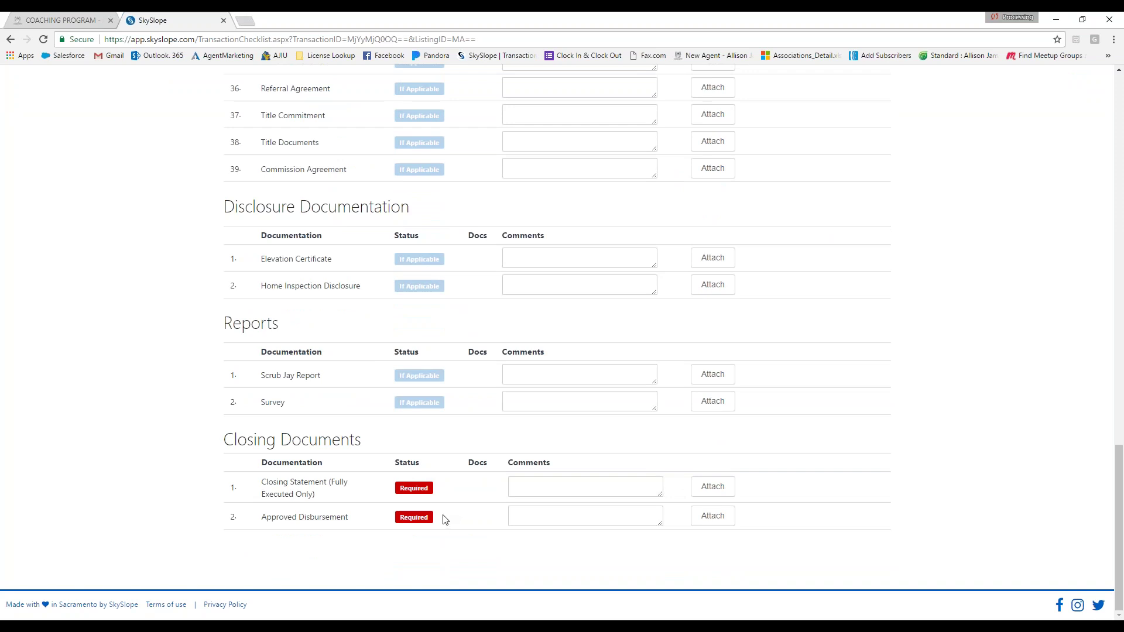
{"action": "scroll", "coordinate": [437, 508], "scroll_direction": "up", "scroll_amount": 5}
{"action": "scroll", "coordinate": [437, 504], "scroll_direction": "up", "scroll_amount": 15}
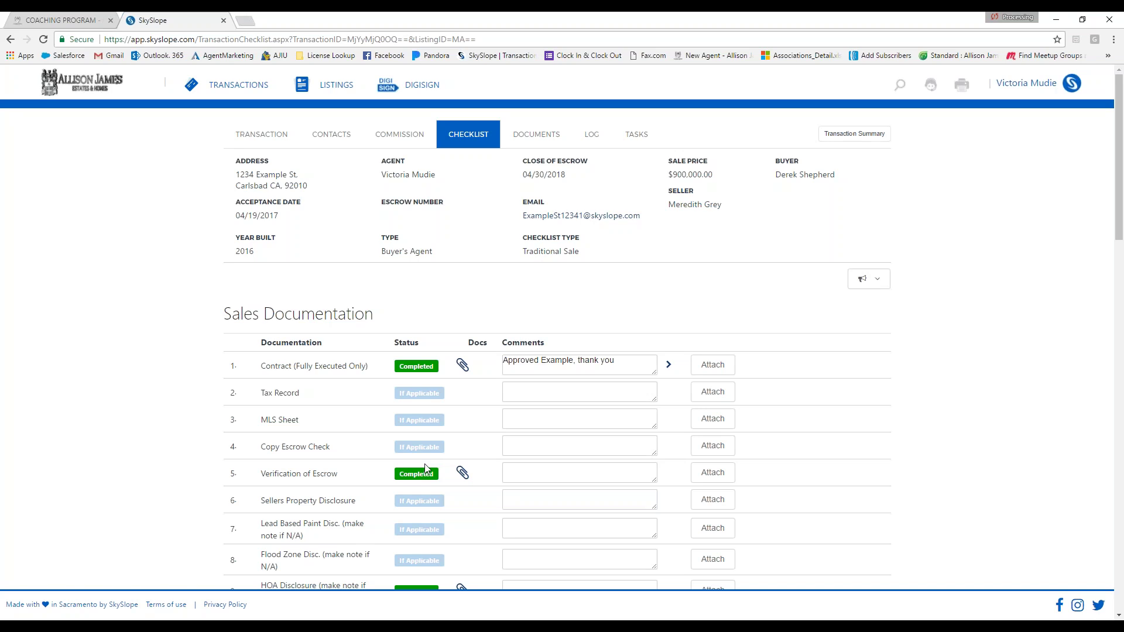
{"action": "scroll", "coordinate": [428, 510], "scroll_direction": "down", "scroll_amount": 20}
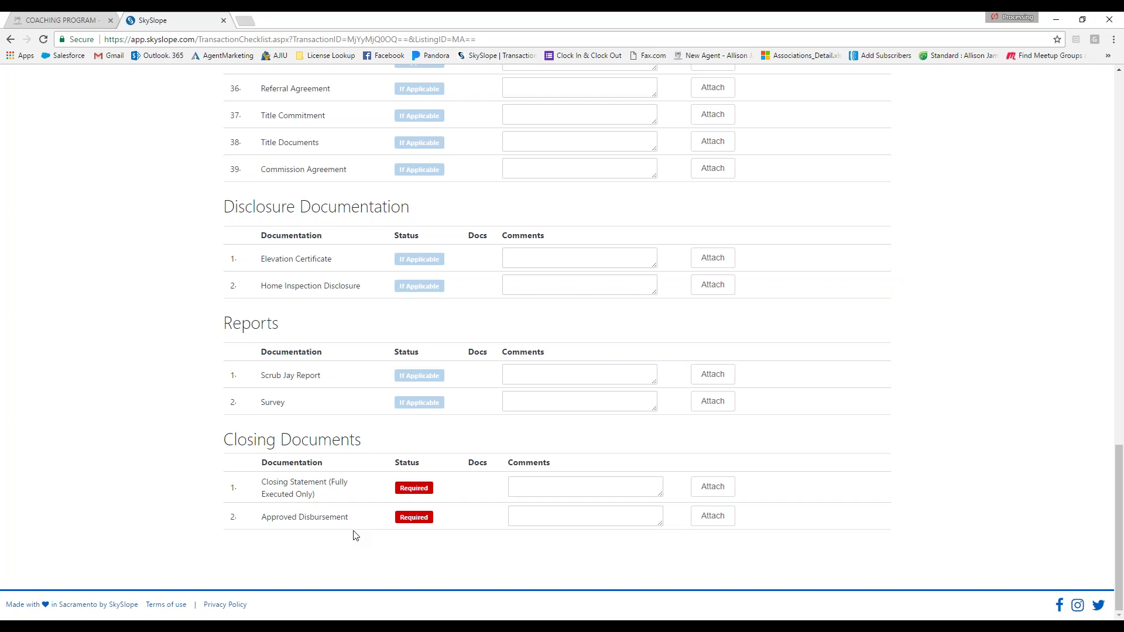
{"action": "scroll", "coordinate": [353, 536], "scroll_direction": "up", "scroll_amount": 20}
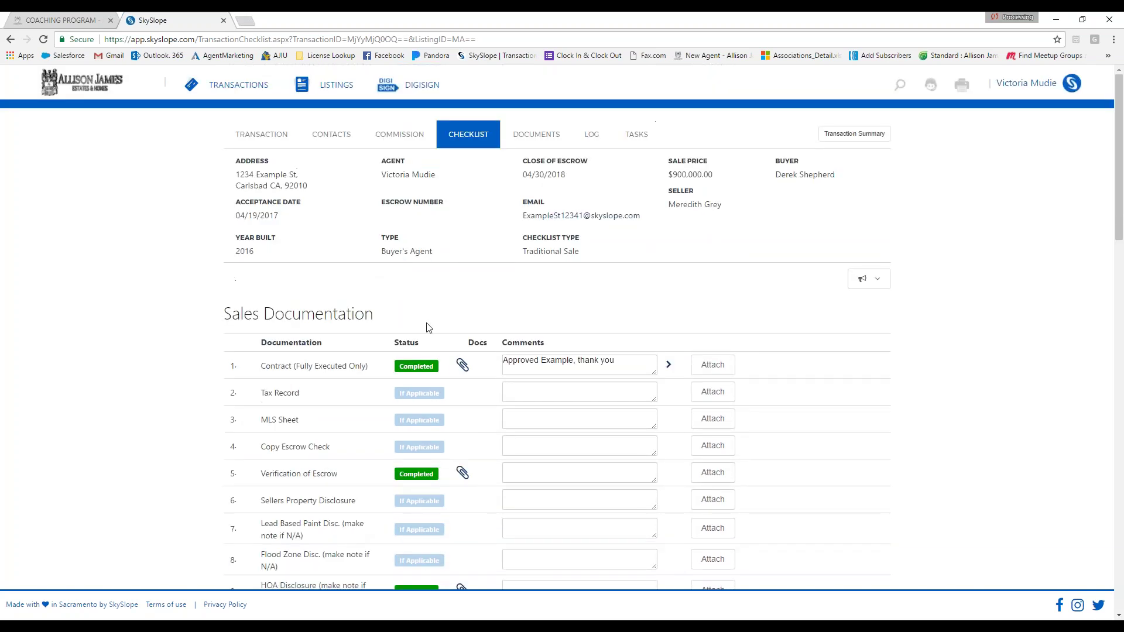
{"action": "left_click", "coordinate": [534, 135]}
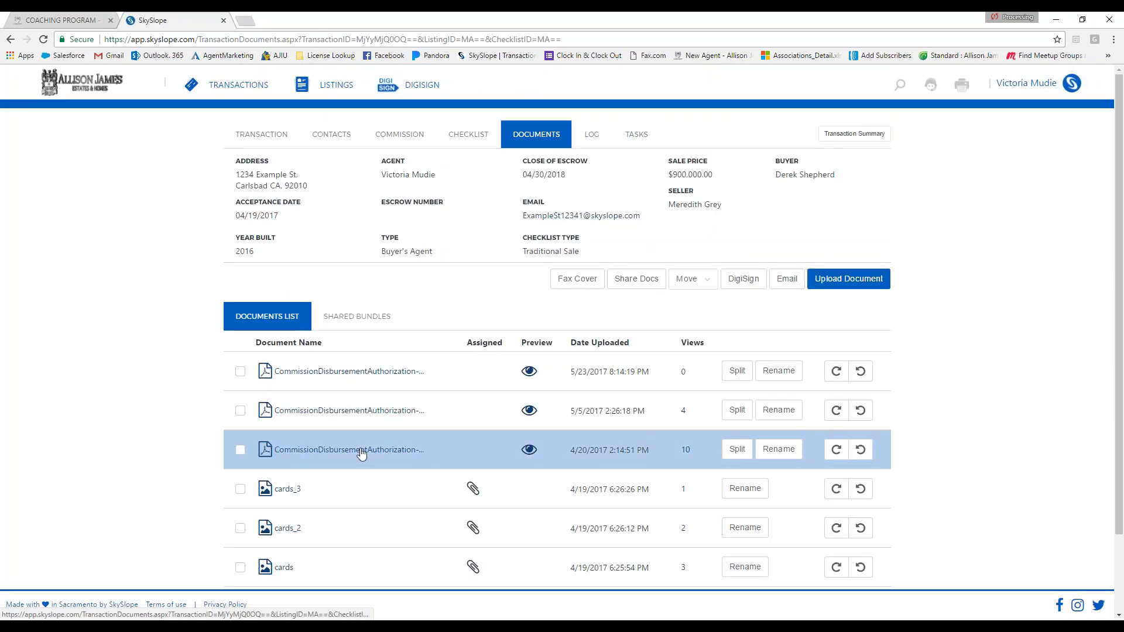
Preview the 4/20/2017 CommissionDisbursementAuthorization PDF, checking the agent, mailing address and brokerage lines.
{"action": "left_click", "coordinate": [362, 451]}
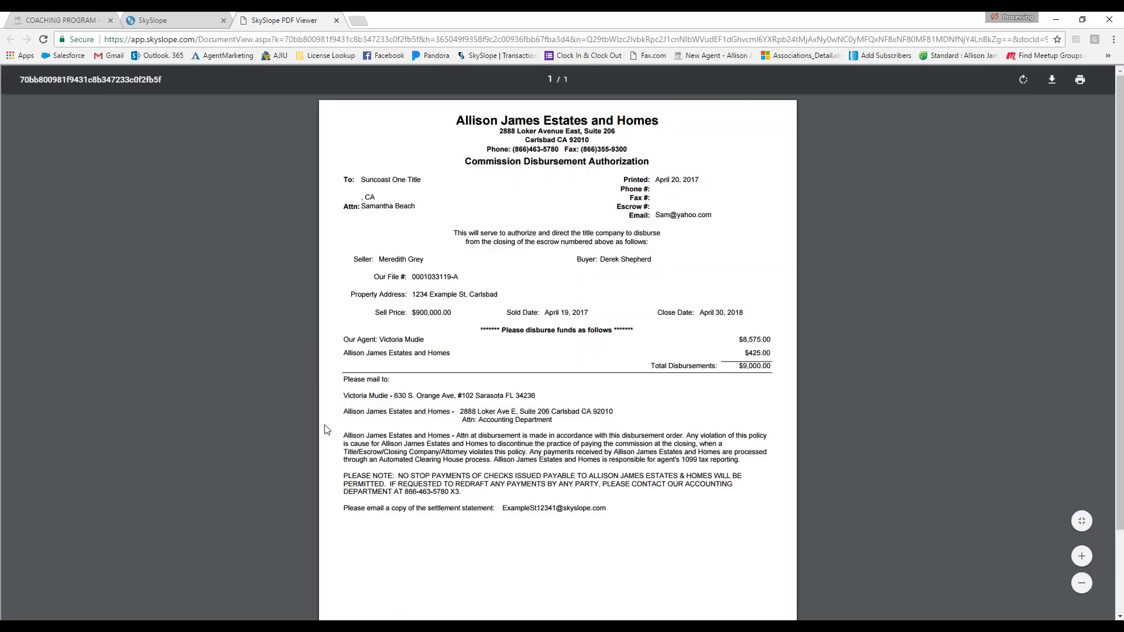
{"action": "left_click_drag", "start_coordinate": [424, 340], "coordinate": [346, 338]}
{"action": "left_click", "coordinate": [373, 343]}
{"action": "left_click_drag", "start_coordinate": [344, 396], "coordinate": [541, 397]}
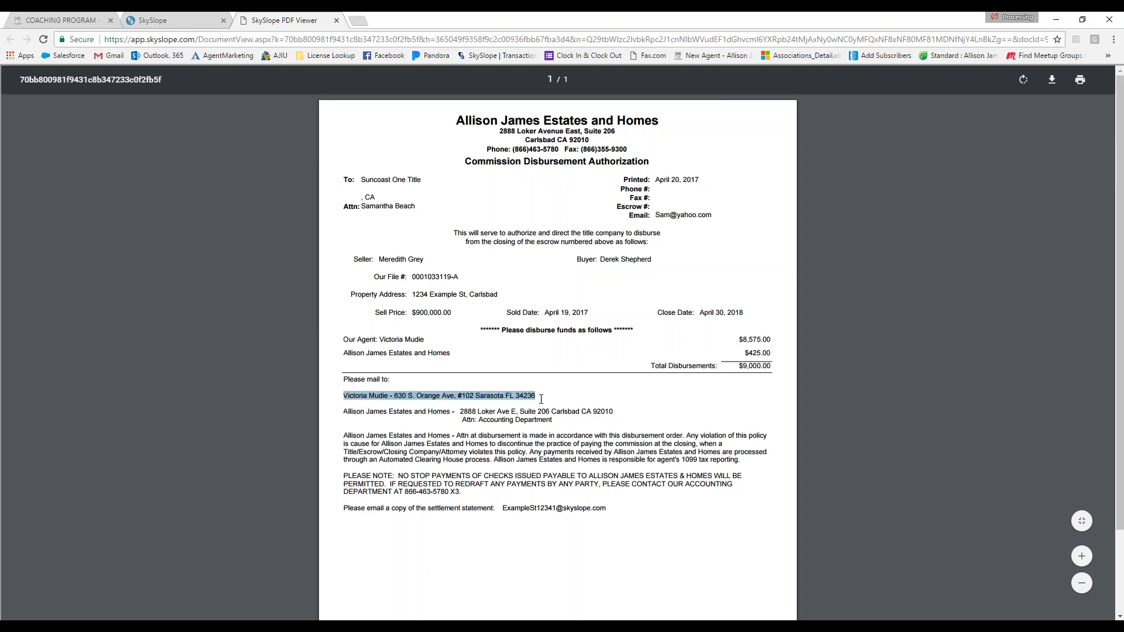
{"action": "left_click", "coordinate": [543, 398]}
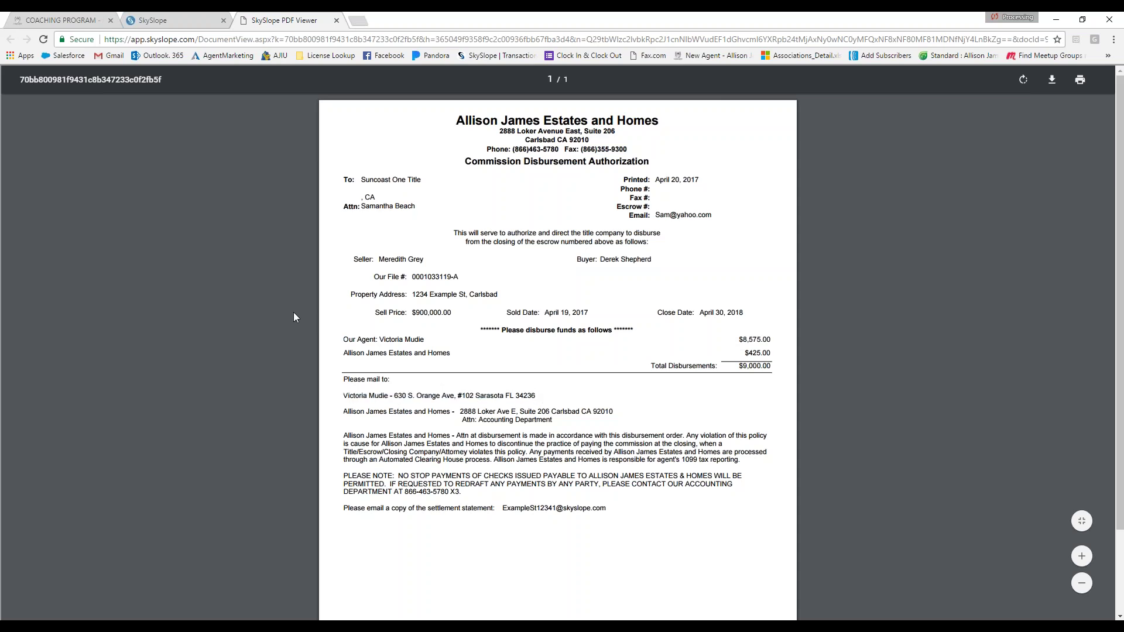
{"action": "left_click_drag", "start_coordinate": [343, 354], "coordinate": [451, 355]}
{"action": "left_click", "coordinate": [456, 354]}
Check the Total Disbursements figure, close the PDF viewer and return to the transaction checklist.
{"action": "left_click_drag", "start_coordinate": [736, 357], "coordinate": [781, 359]}
{"action": "left_click", "coordinate": [781, 359]}
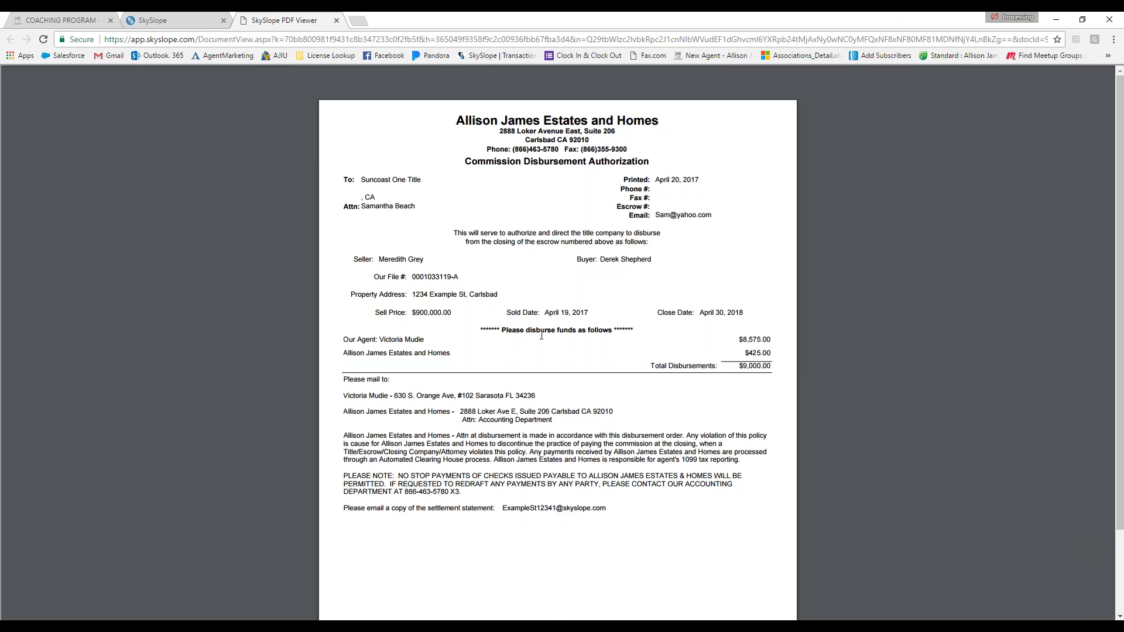
{"action": "left_click", "coordinate": [336, 20]}
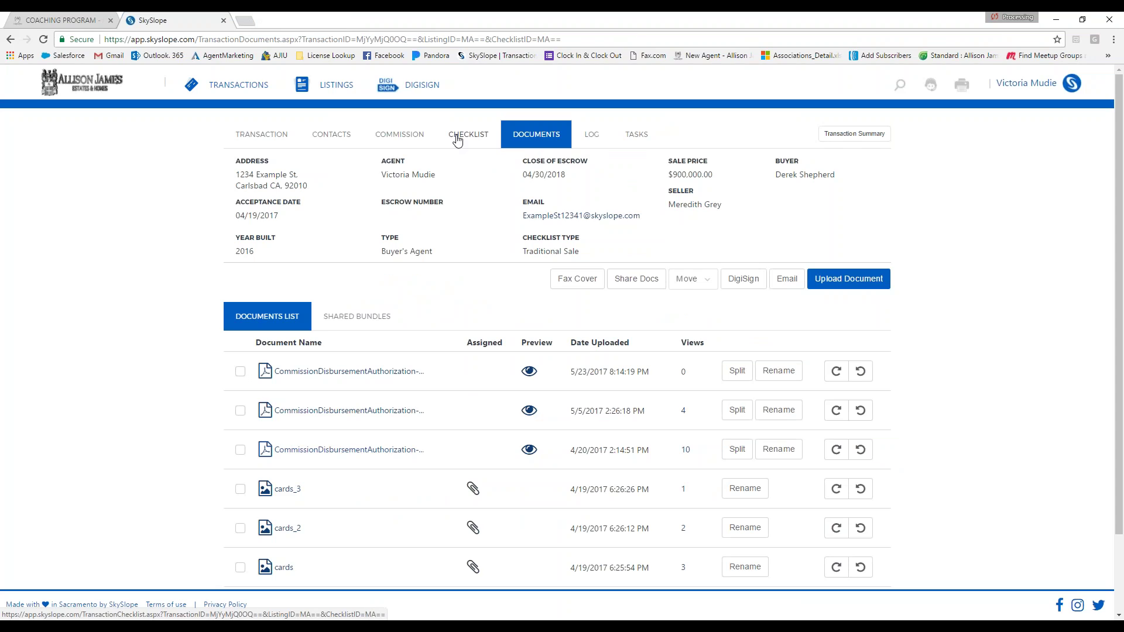
{"action": "left_click", "coordinate": [457, 139]}
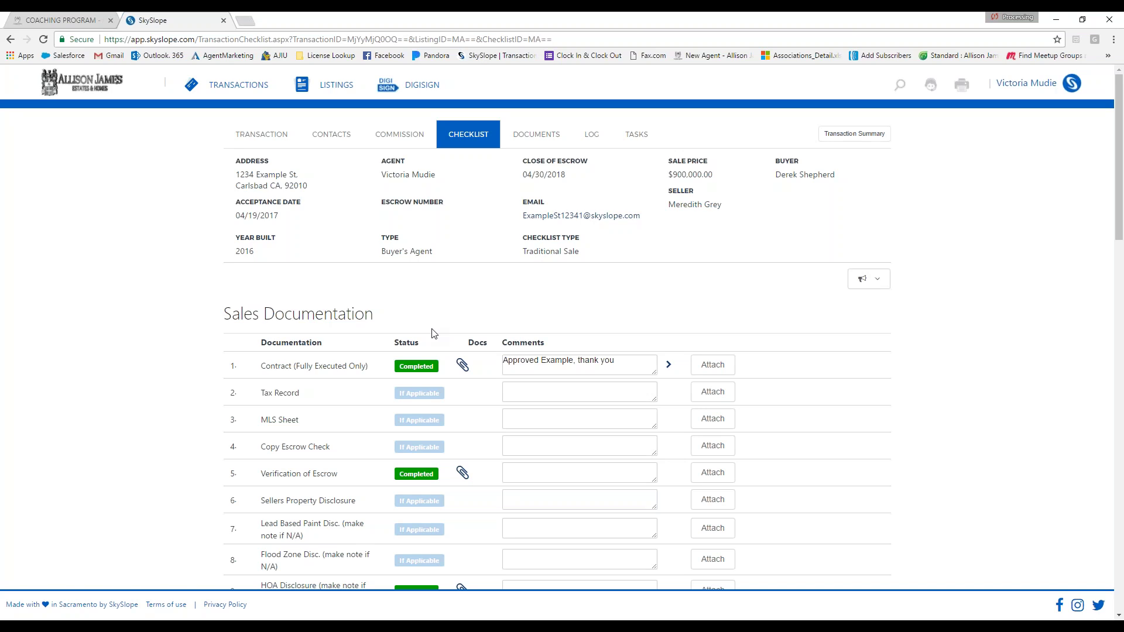
Leave the completed checklist for the home dashboard using the company logo.
{"action": "left_click", "coordinate": [80, 92]}
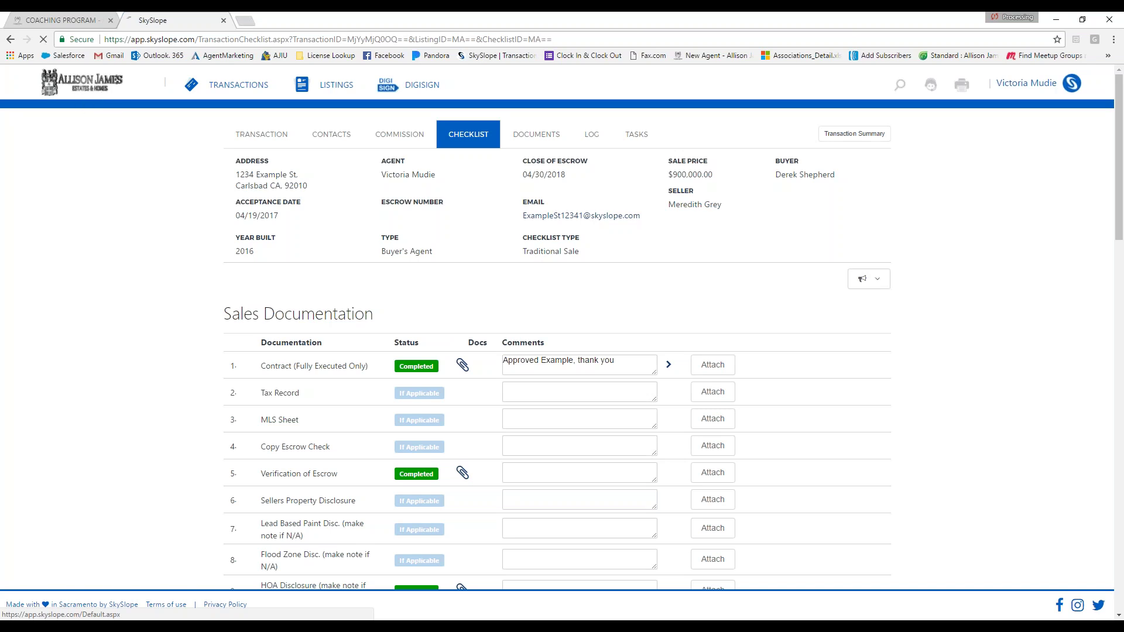
Open the Transactions list and scroll down to the archived transactions section.
{"action": "left_click", "coordinate": [343, 235]}
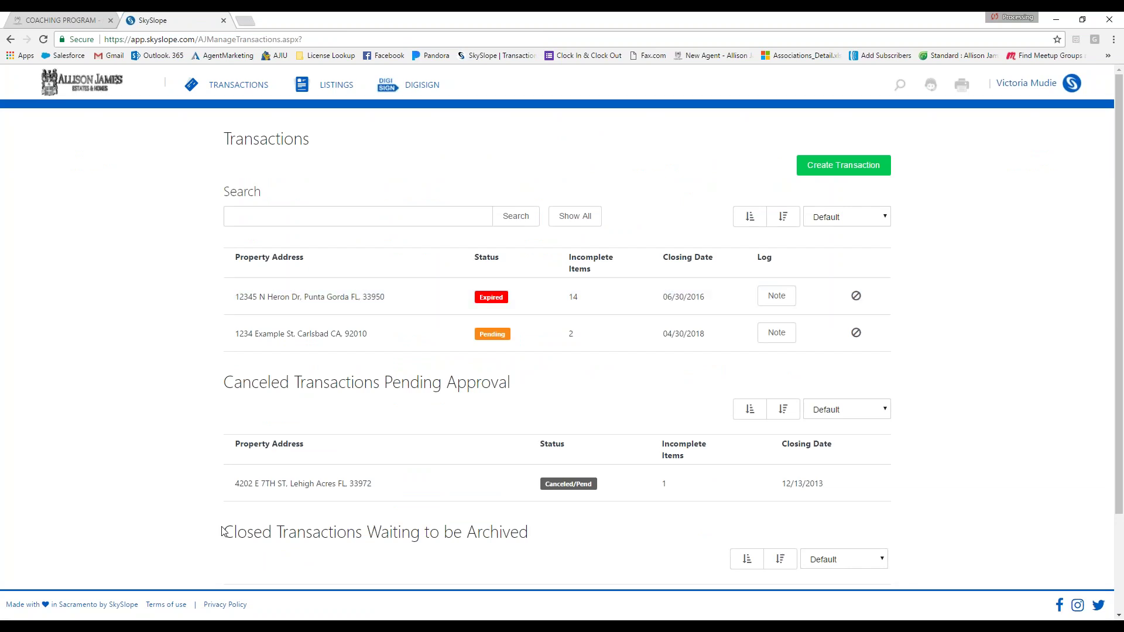
{"action": "scroll", "coordinate": [271, 521], "scroll_direction": "down", "scroll_amount": 1}
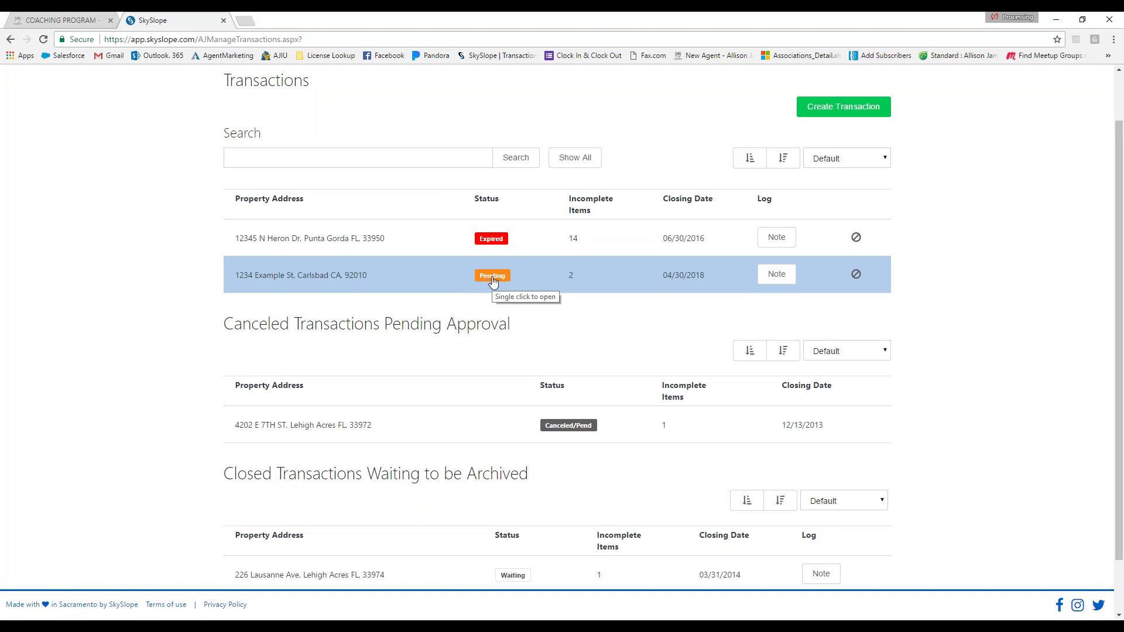
{"action": "scroll", "coordinate": [417, 301], "scroll_direction": "down", "scroll_amount": 1}
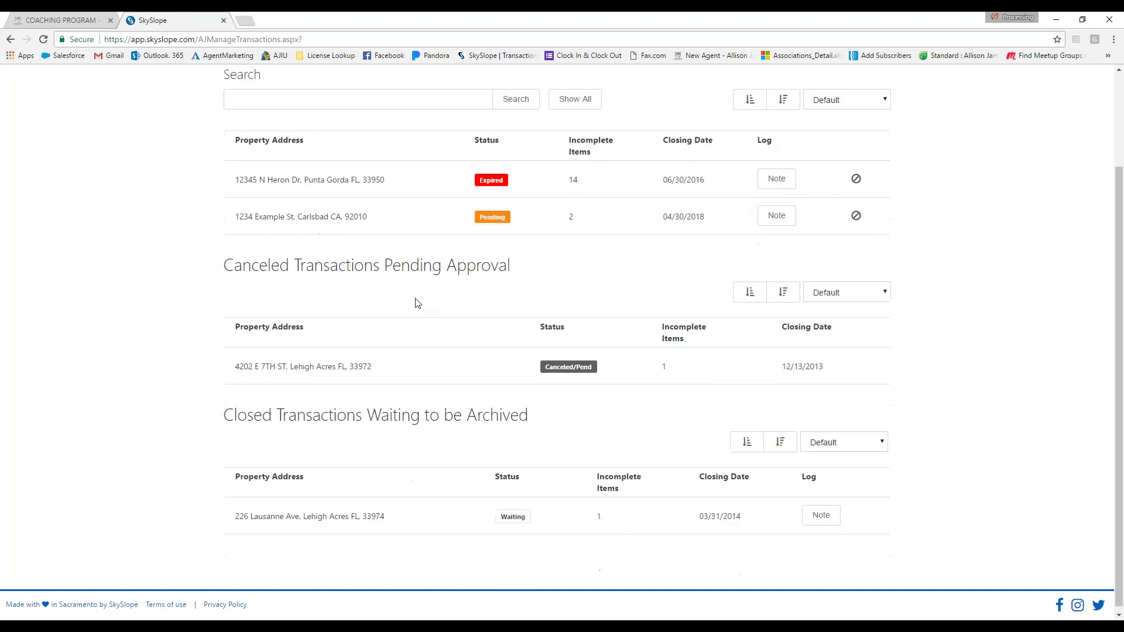
{"action": "left_click_drag", "start_coordinate": [235, 416], "coordinate": [503, 438]}
{"action": "left_click", "coordinate": [503, 438]}
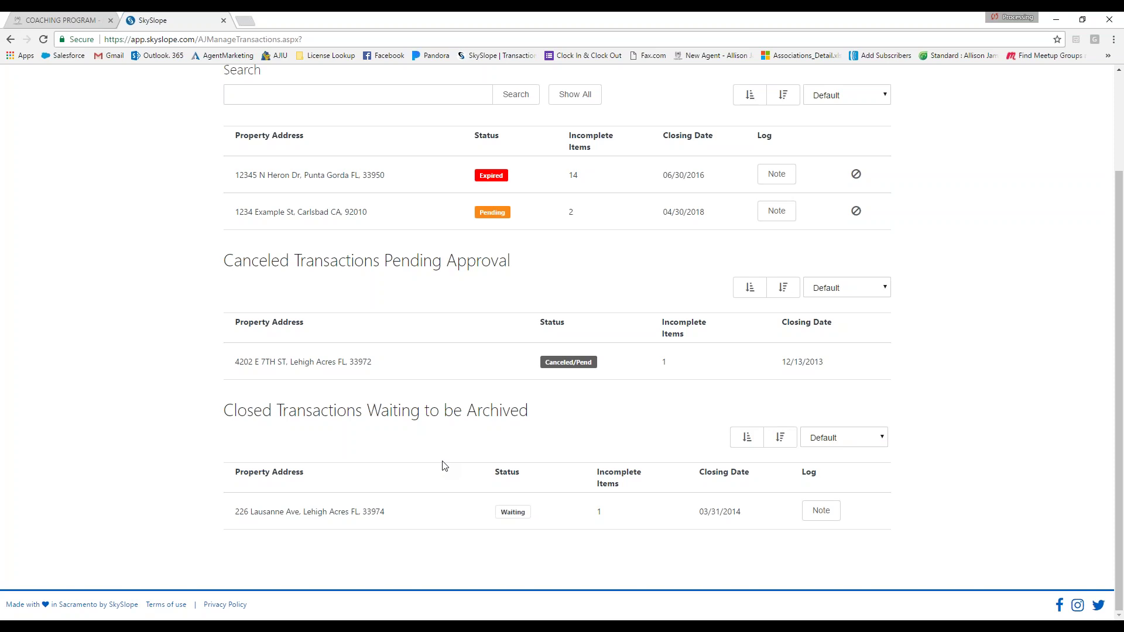
Check the pending Carlsbad transaction's 04/30/2018 closing date.
{"action": "scroll", "coordinate": [461, 433], "scroll_direction": "up", "scroll_amount": 2}
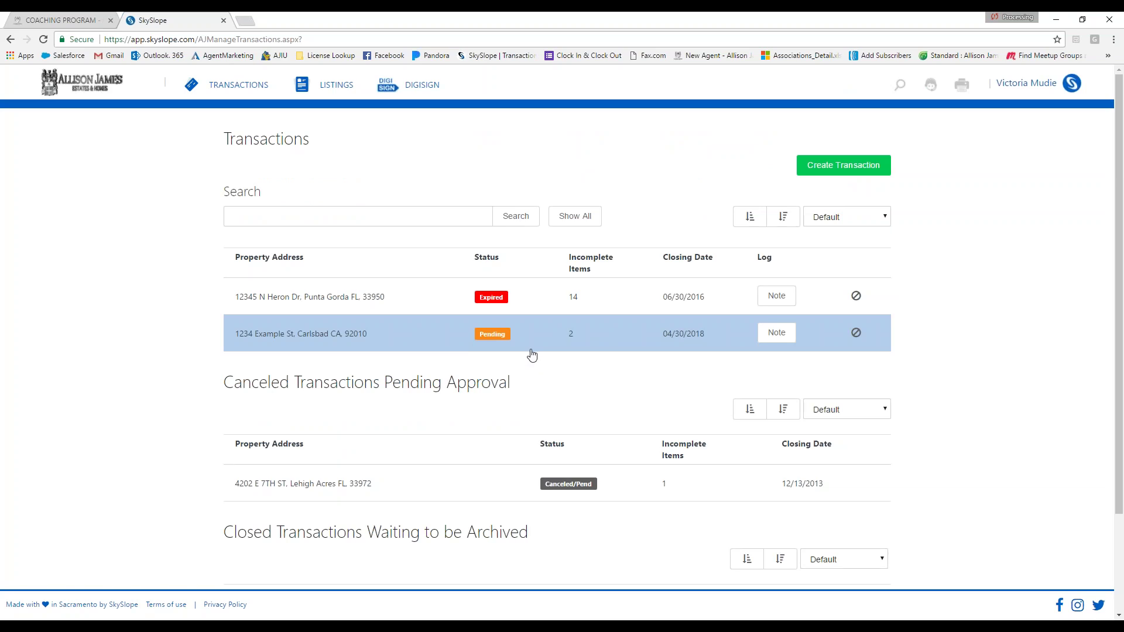
{"action": "left_click_drag", "start_coordinate": [642, 342], "coordinate": [712, 343]}
{"action": "left_click", "coordinate": [594, 388]}
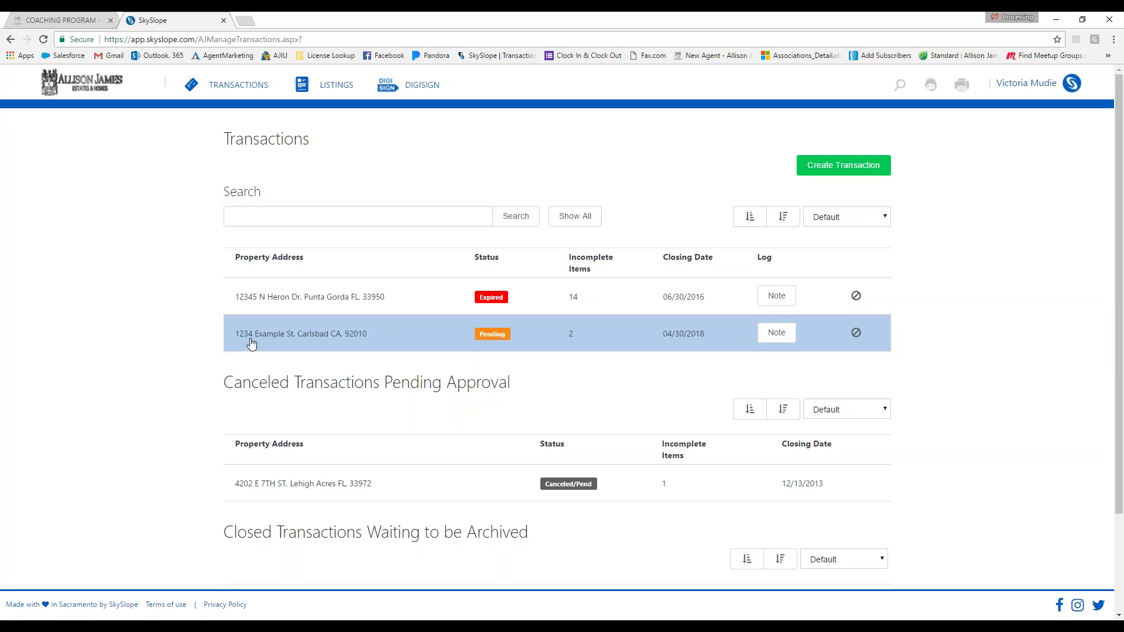
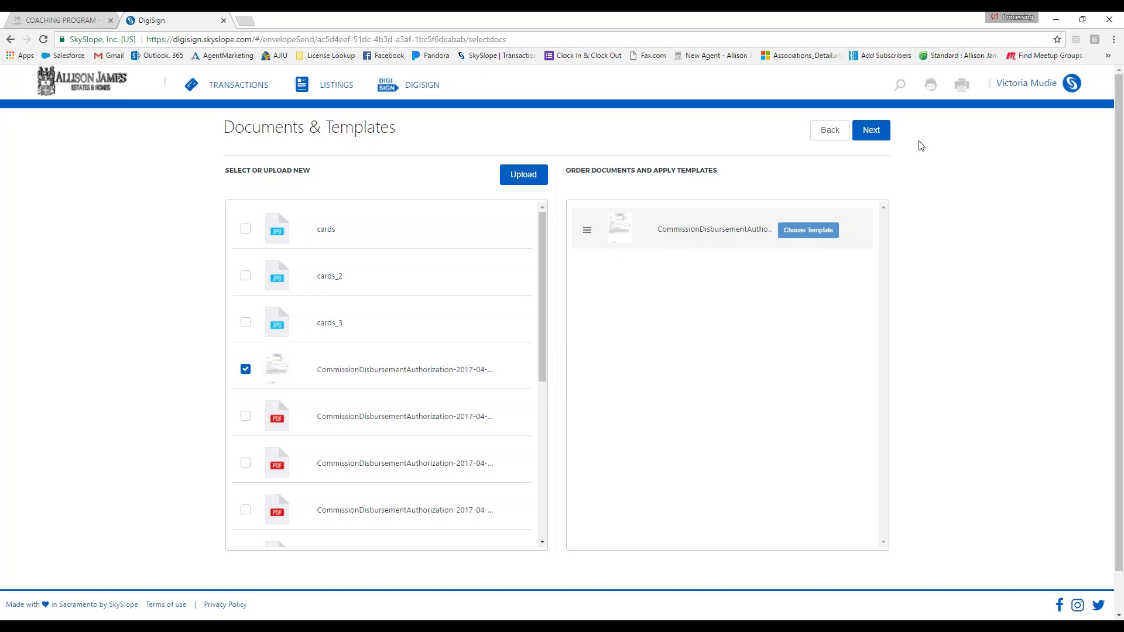
Move to recipients, tick Me as the first signer, and start a new recipient entry.
{"action": "left_click", "coordinate": [872, 131]}
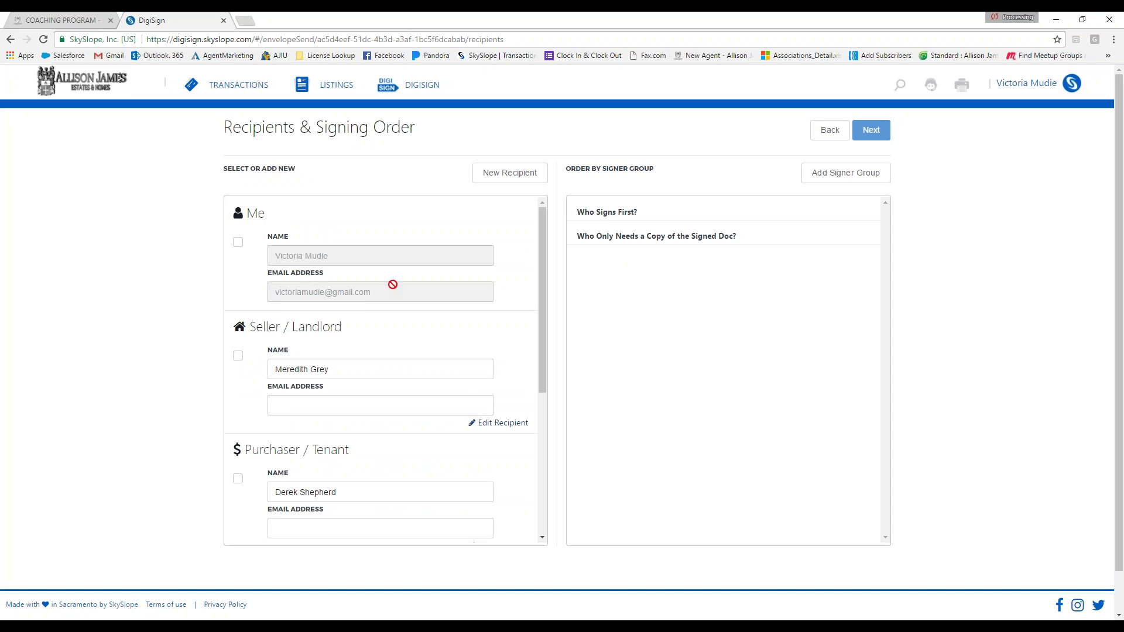
{"action": "left_click", "coordinate": [238, 242]}
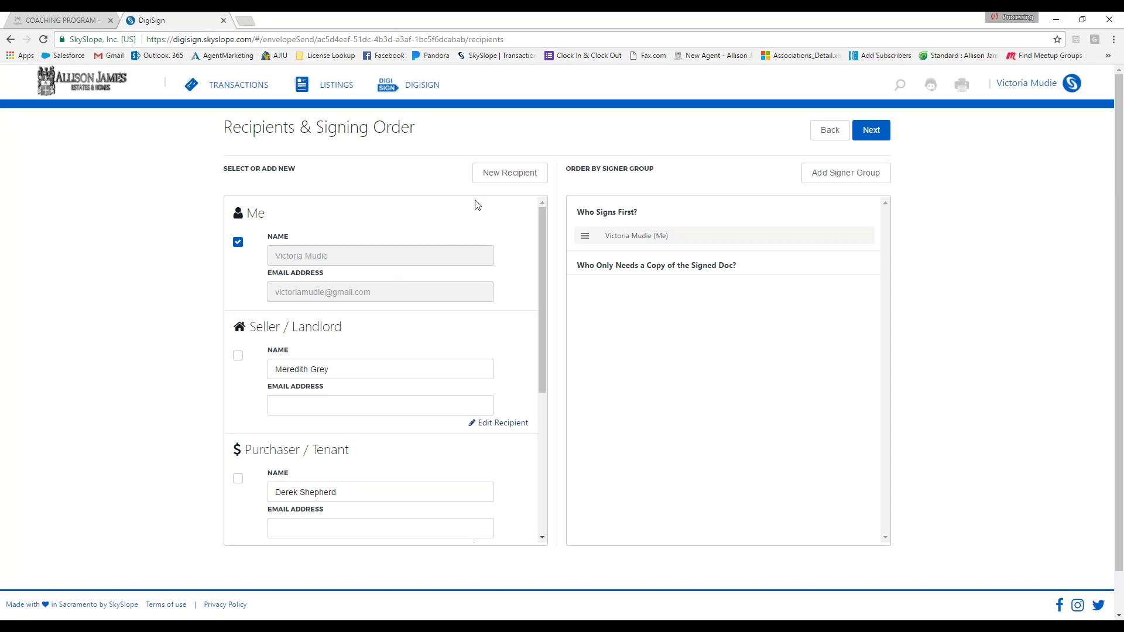
{"action": "left_click", "coordinate": [498, 176]}
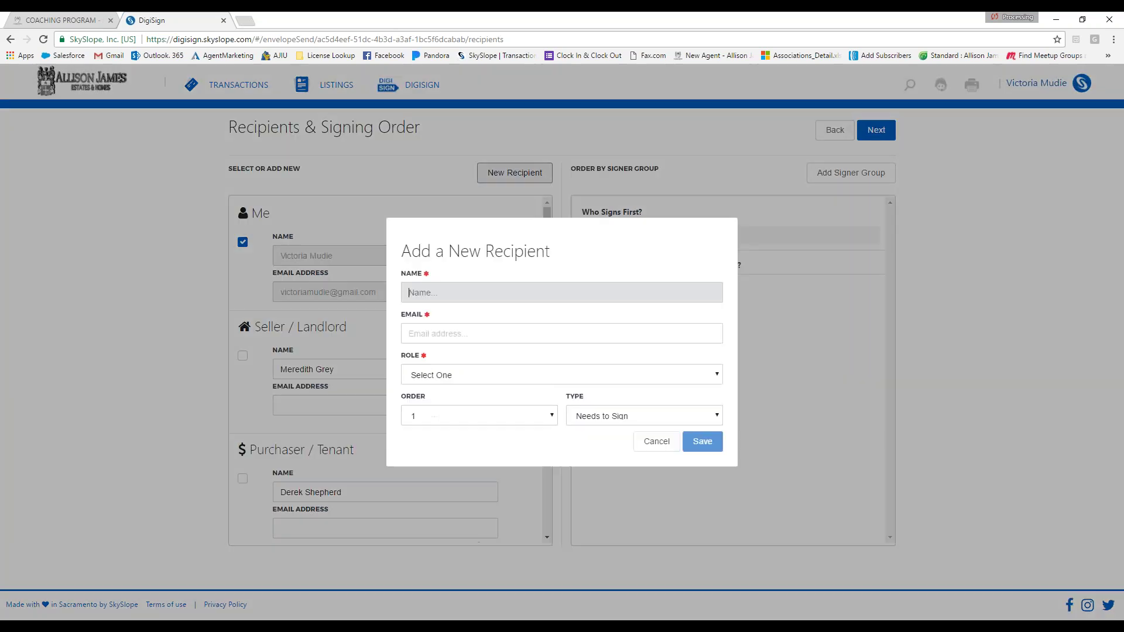
Add the AJI SUPPORT contact as a new recipient with the role Other.
{"action": "type", "text": "AJI"}
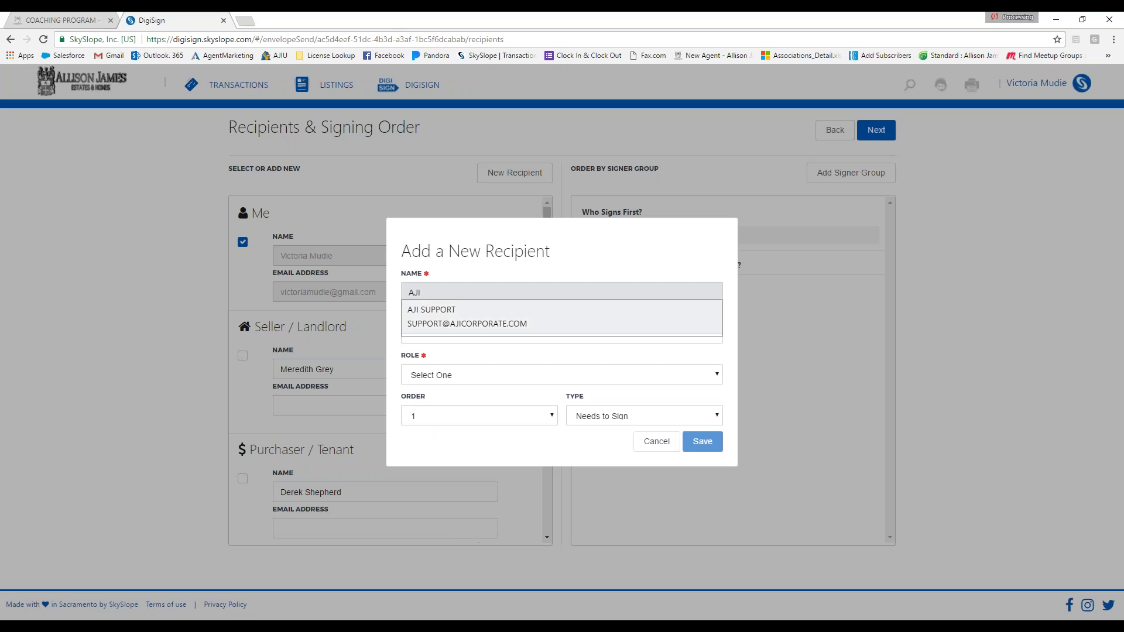
{"action": "key", "text": "Return"}
{"action": "left_click_drag", "start_coordinate": [551, 337], "coordinate": [410, 332]}
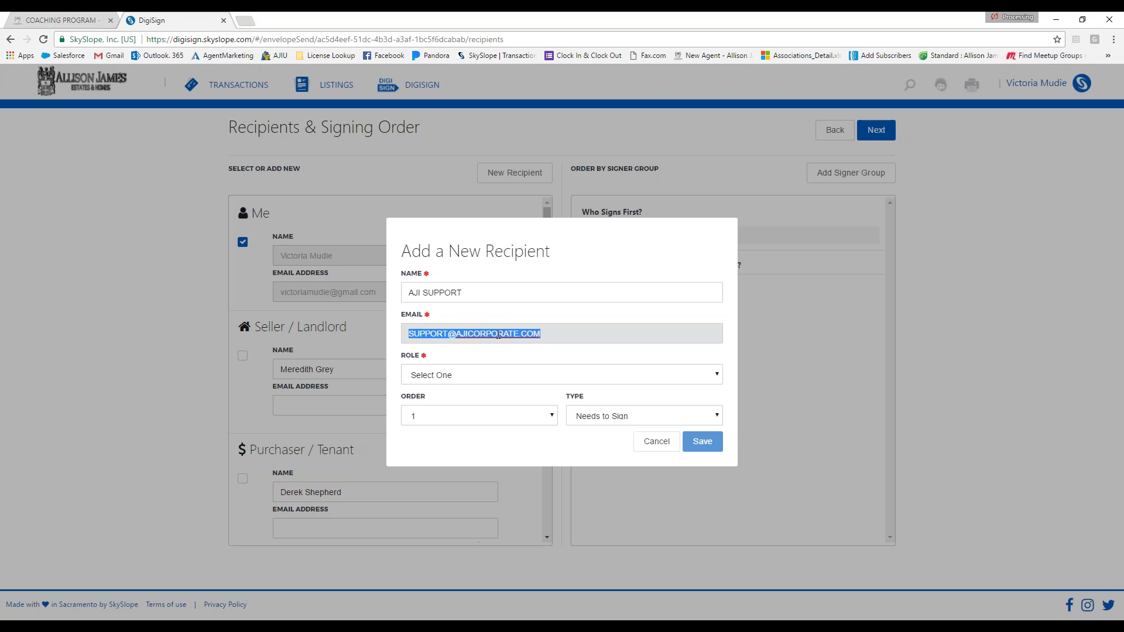
{"action": "left_click", "coordinate": [466, 399]}
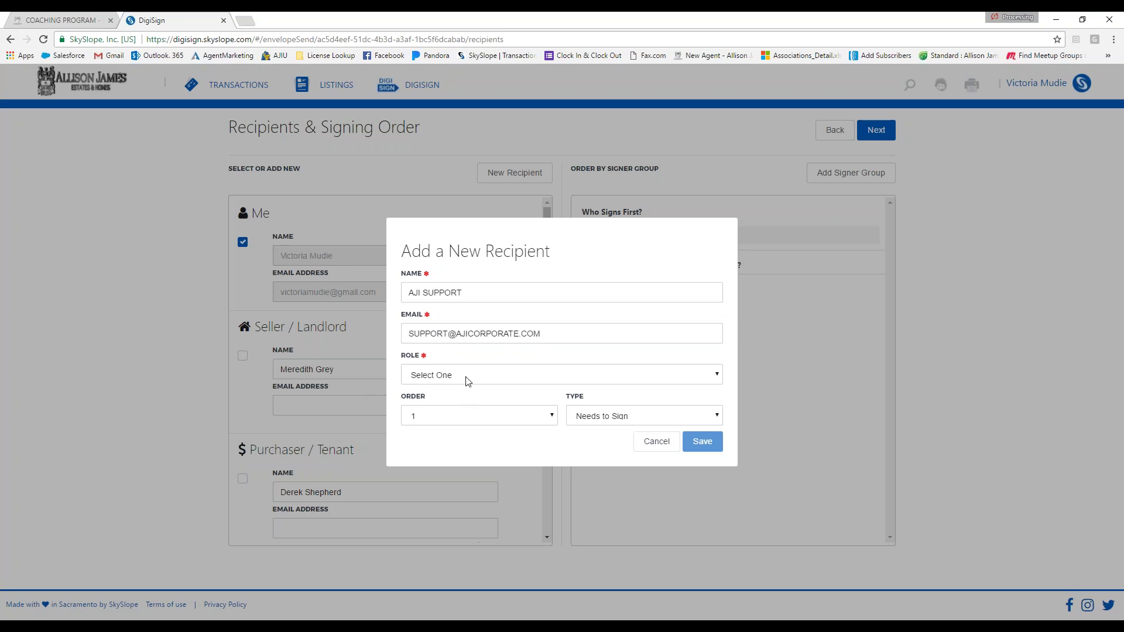
{"action": "left_click", "coordinate": [468, 380]}
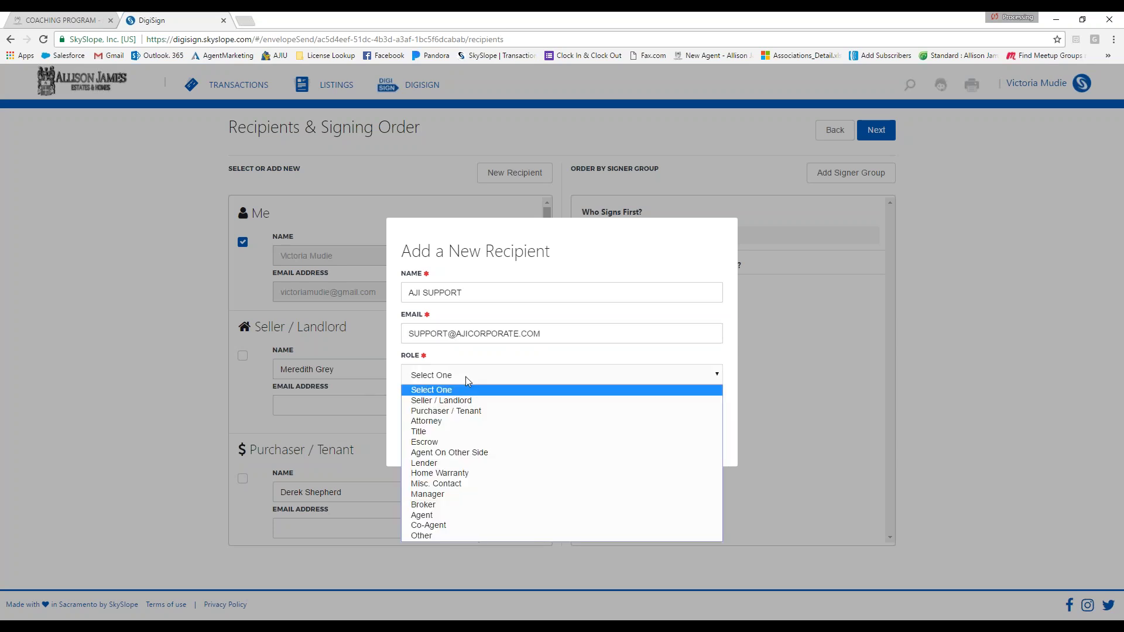
{"action": "left_click", "coordinate": [426, 536]}
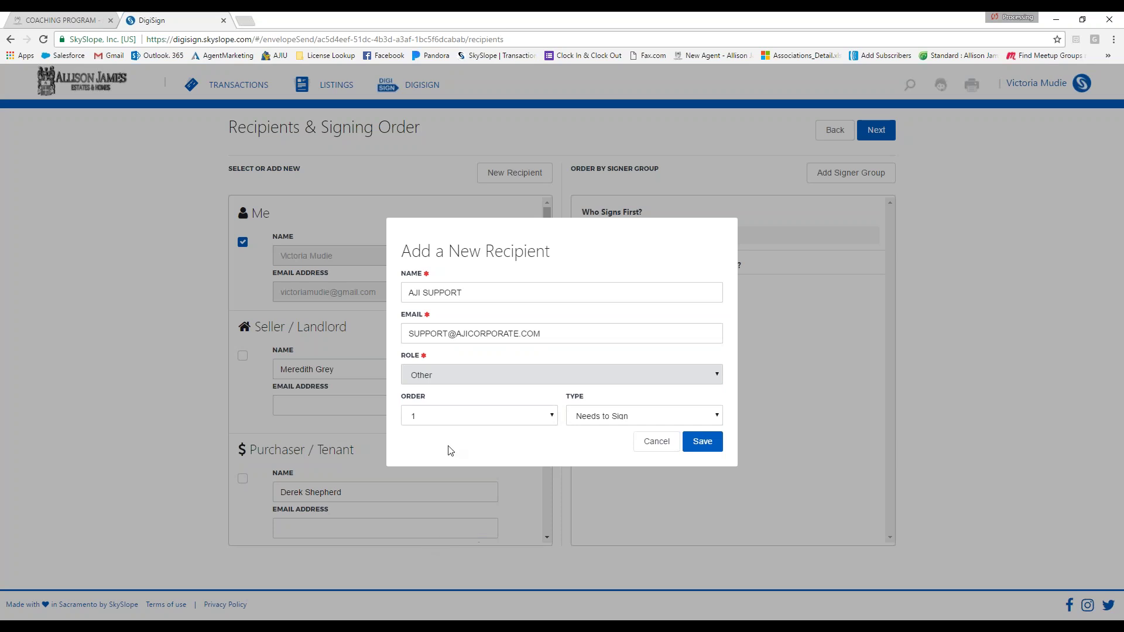
Keep signing order 1, make AJI SUPPORT Receives a Copy, save, and continue to field placement.
{"action": "left_click", "coordinate": [447, 419]}
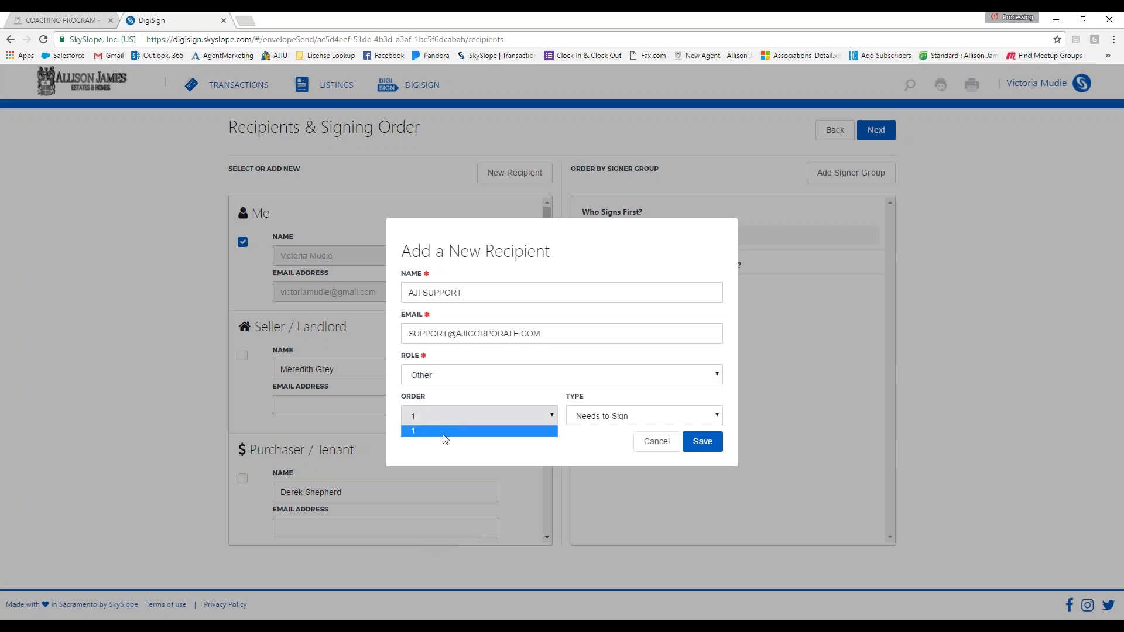
{"action": "left_click", "coordinate": [445, 432]}
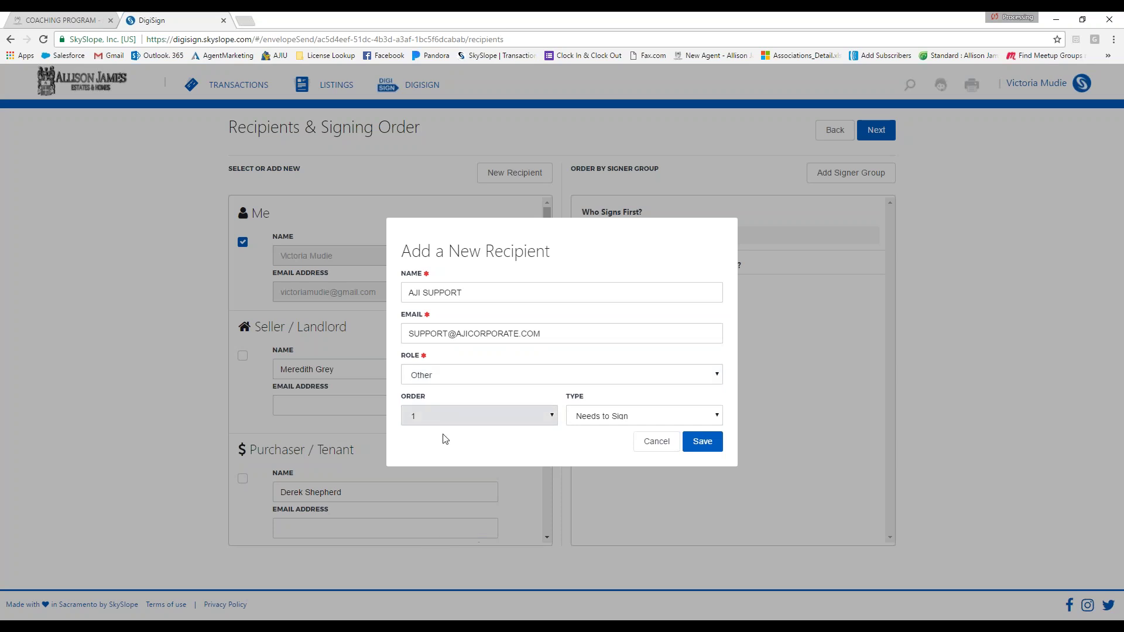
{"action": "left_click", "coordinate": [608, 419]}
{"action": "left_click", "coordinate": [608, 447]}
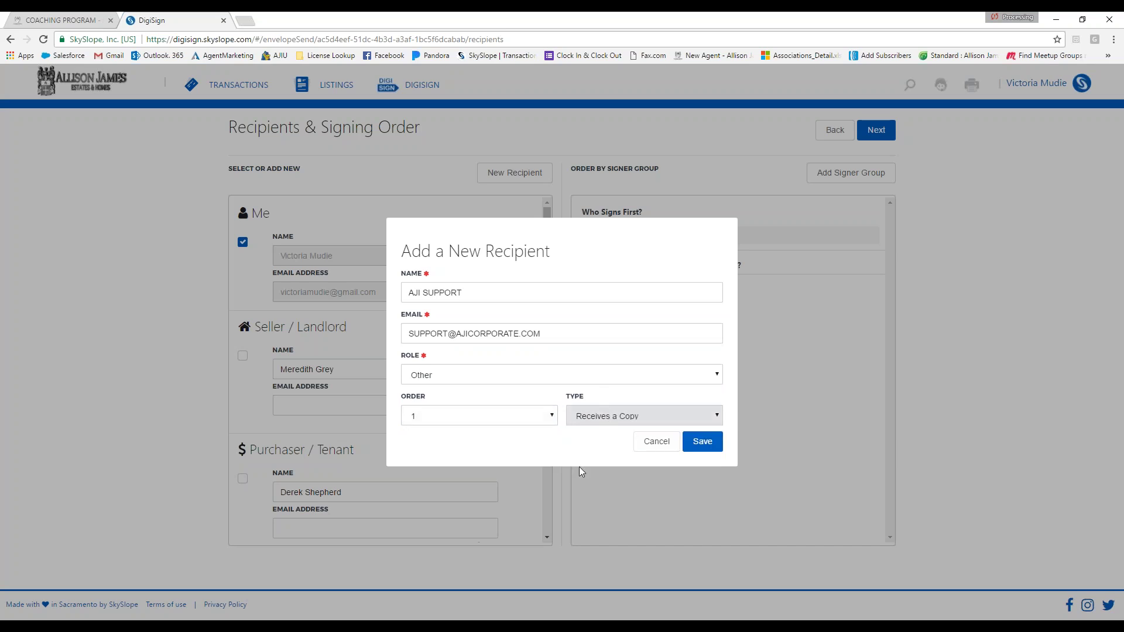
{"action": "left_click", "coordinate": [713, 448]}
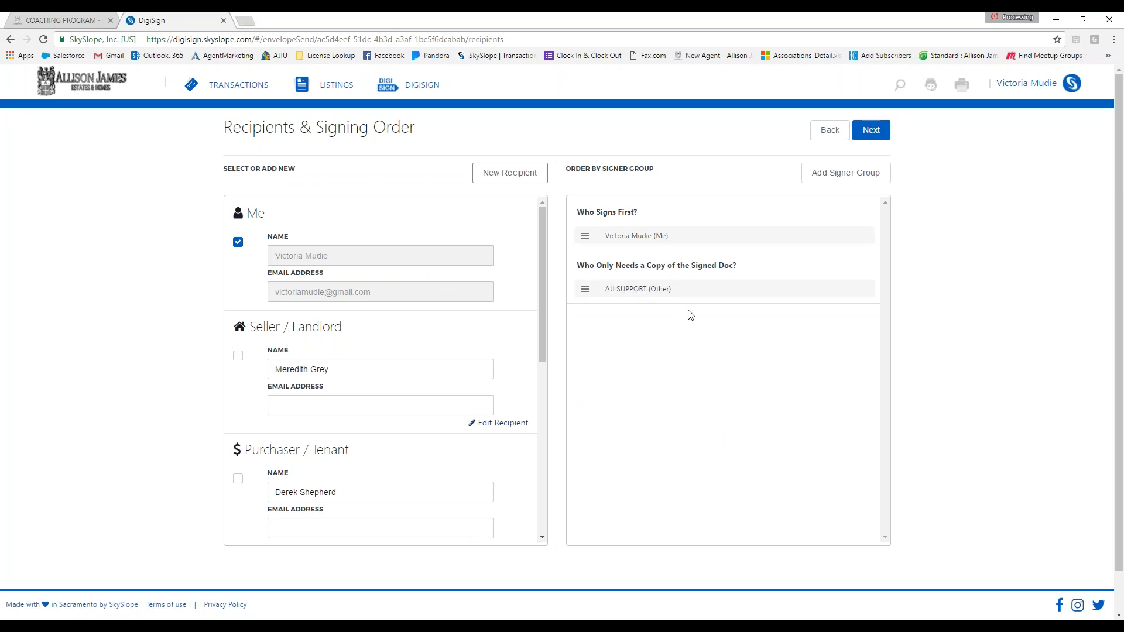
{"action": "left_click", "coordinate": [871, 130]}
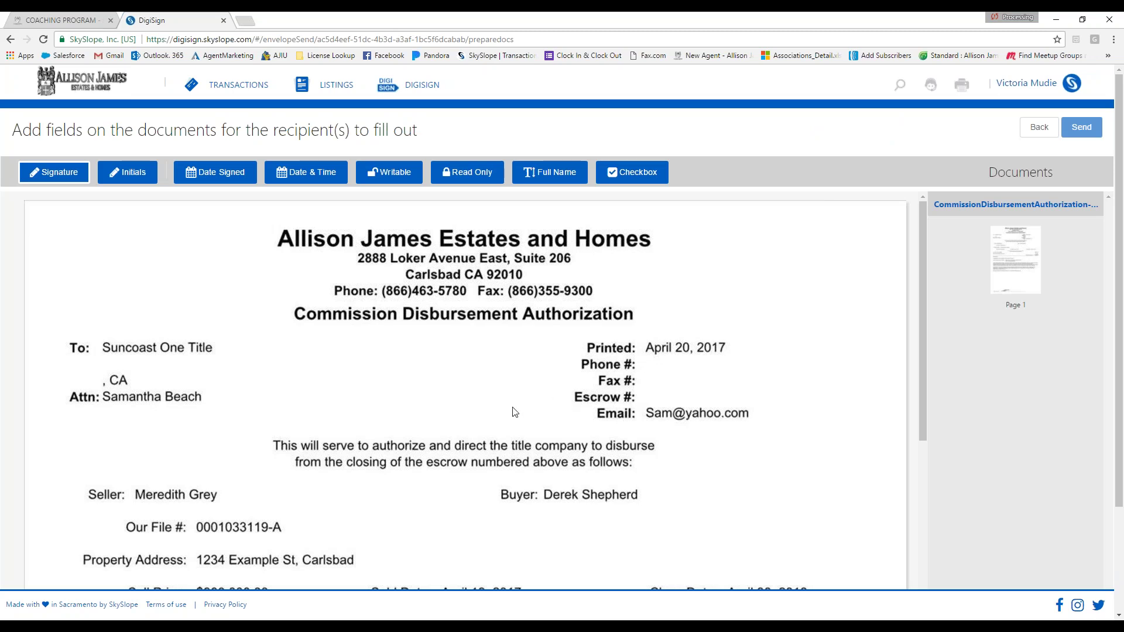
Switch to Writable field placement and scroll down to the disbursement section.
{"action": "left_click", "coordinate": [394, 176]}
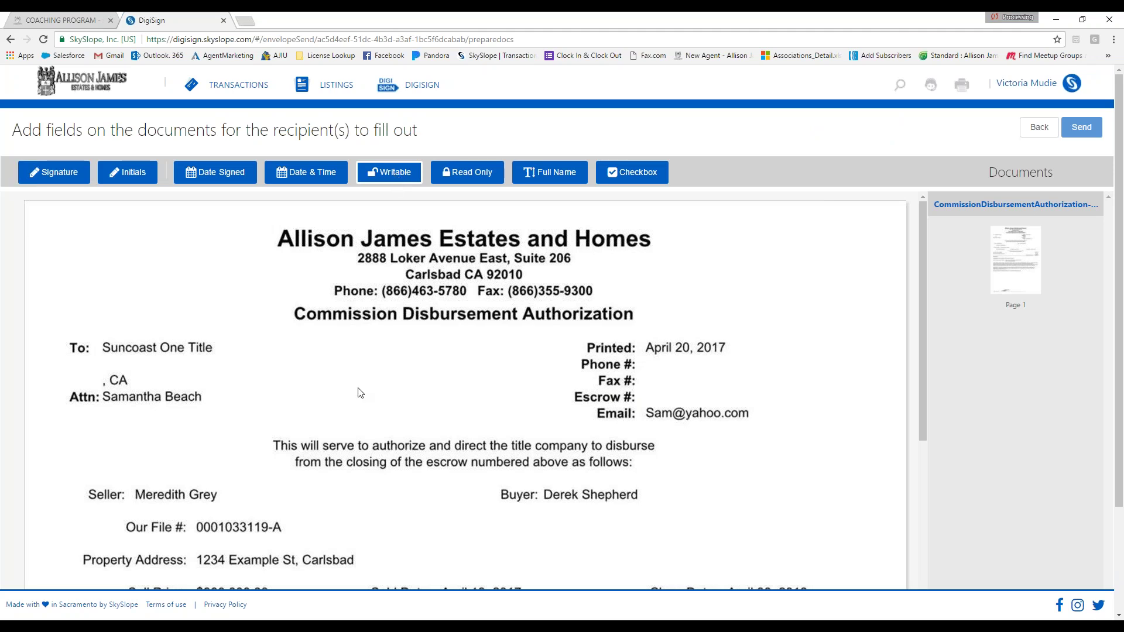
{"action": "scroll", "coordinate": [361, 393], "scroll_direction": "down", "scroll_amount": 3}
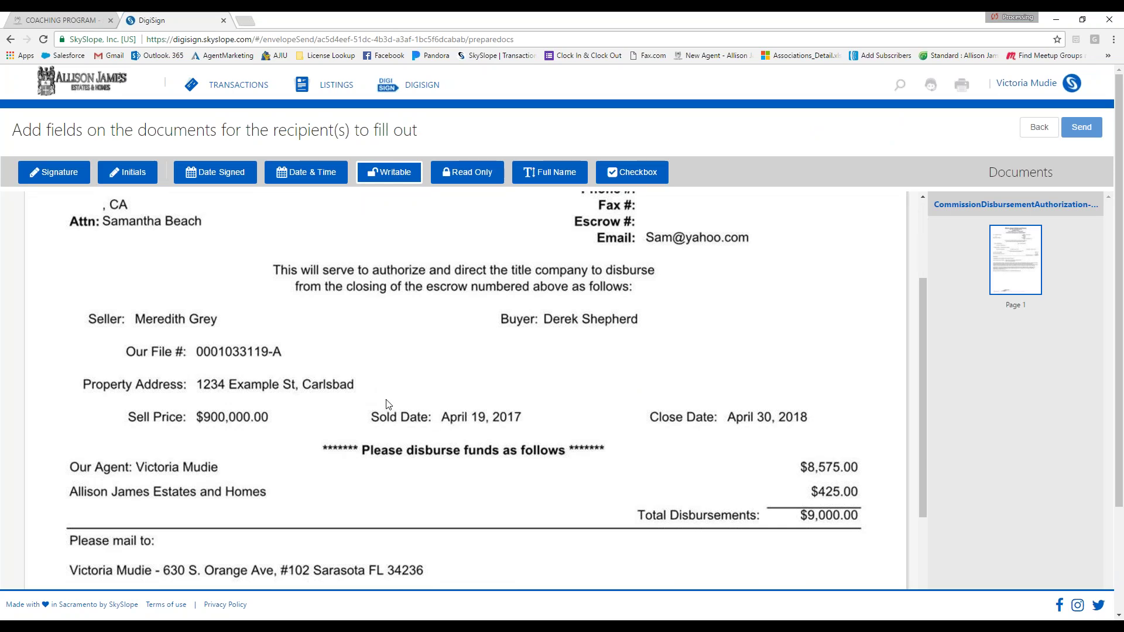
Add writable fields with 890,000 below the sell price and 8,900 below Total Disbursements.
{"action": "left_click", "coordinate": [213, 431]}
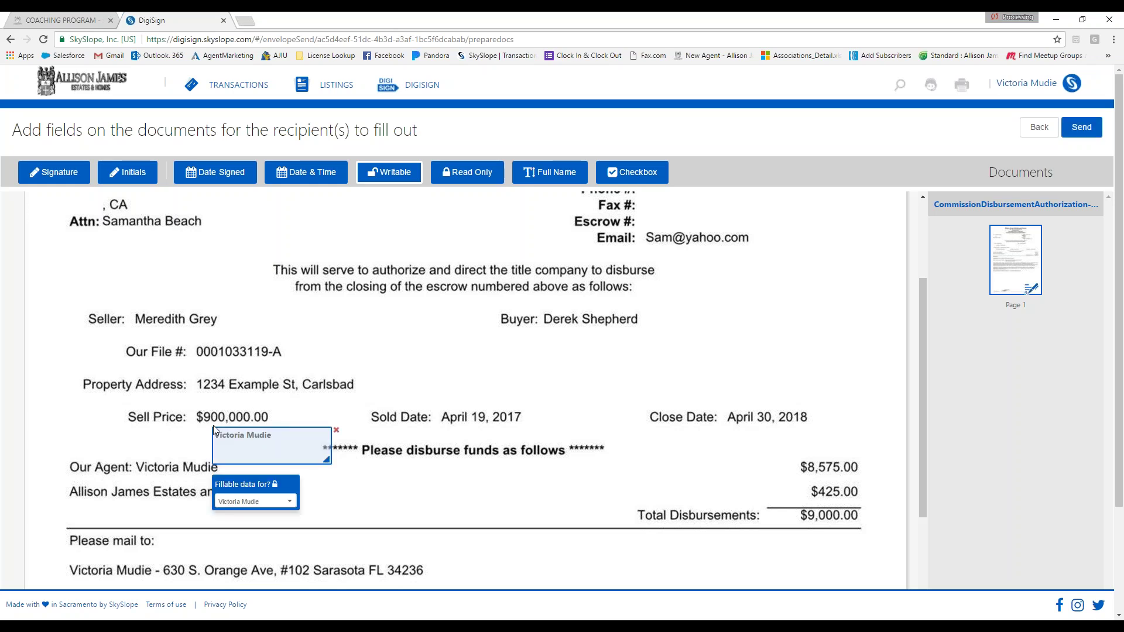
{"action": "left_click", "coordinate": [231, 437]}
{"action": "type", "text": "890,0000"}
{"action": "left_click", "coordinate": [805, 536]}
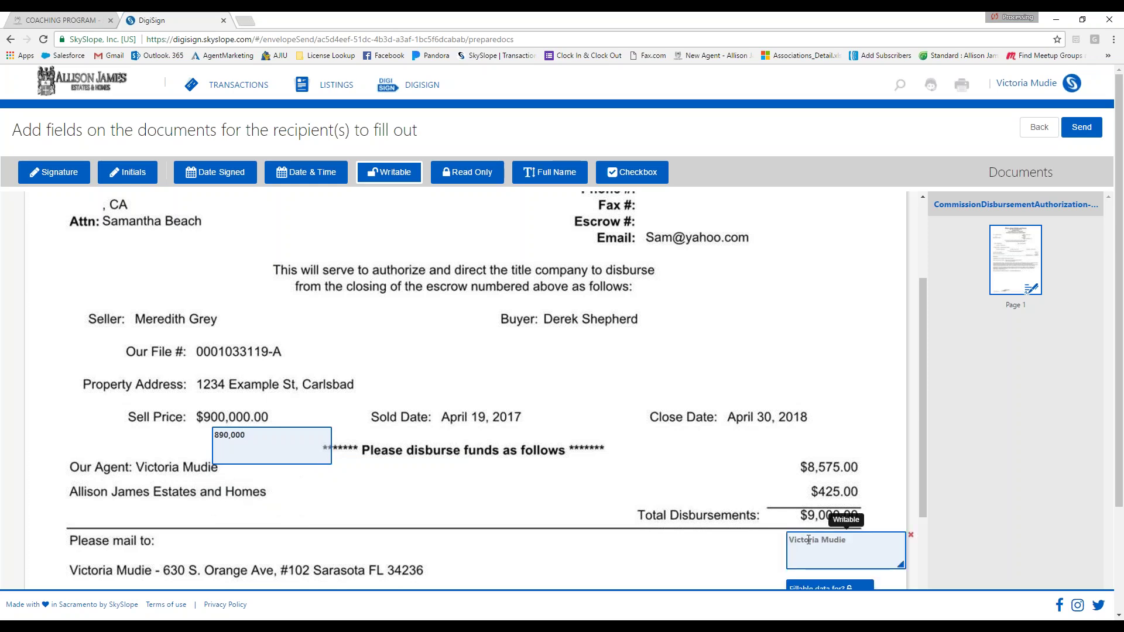
{"action": "left_click", "coordinate": [808, 540]}
{"action": "left_click", "coordinate": [257, 438]}
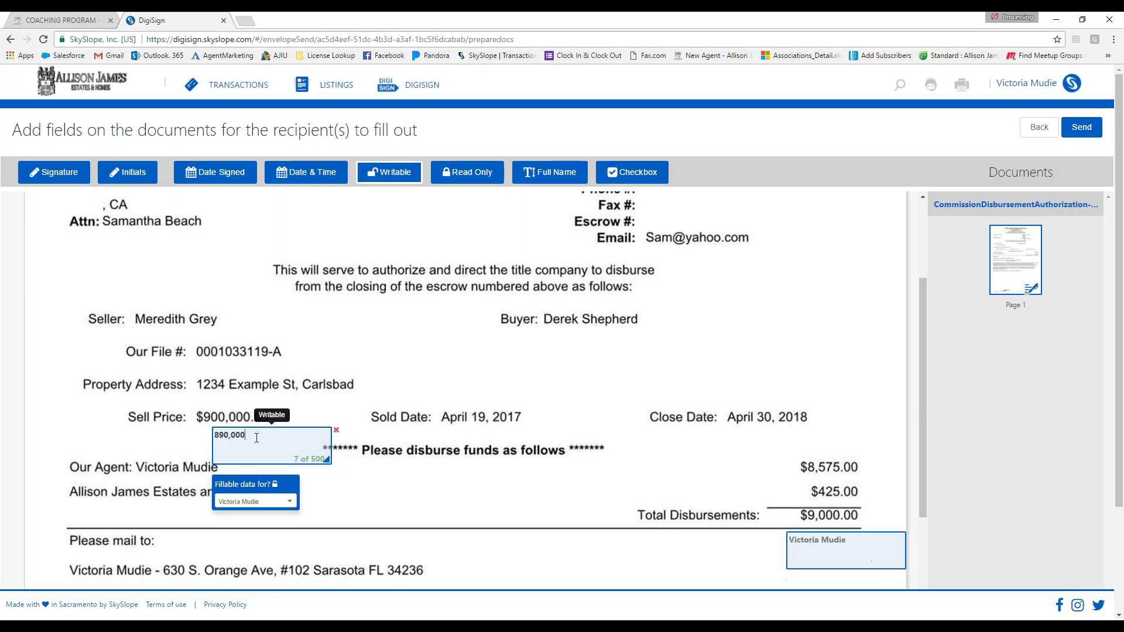
{"action": "left_click", "coordinate": [814, 545]}
{"action": "type", "text": "8,900"}
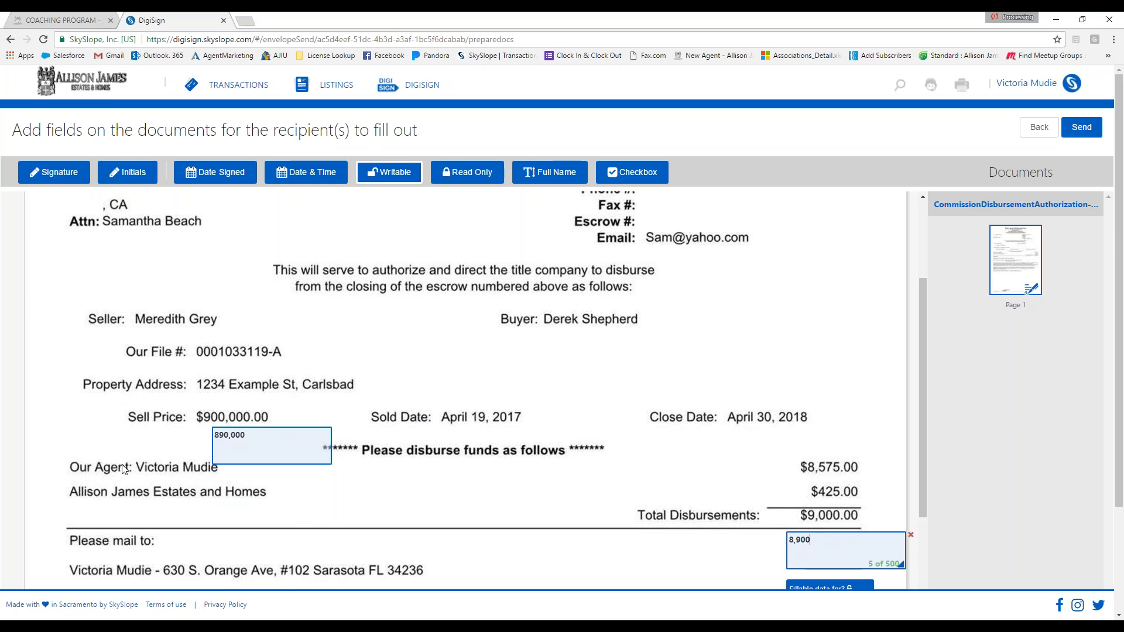
{"action": "left_click", "coordinate": [743, 467]}
Add a writable field with 8,475 beside the $8,575 agent amount and re-enter 8,900 below the total.
{"action": "left_click", "coordinate": [743, 466]}
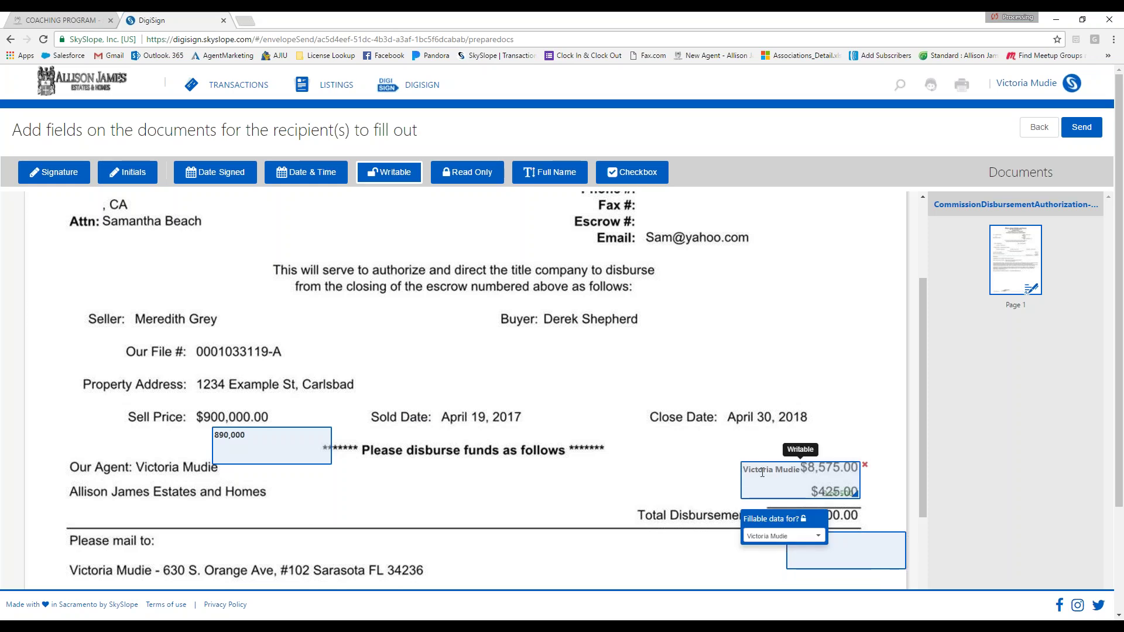
{"action": "type", "text": "8,475"}
{"action": "left_click", "coordinate": [817, 542]}
{"action": "type", "text": "8,900"}
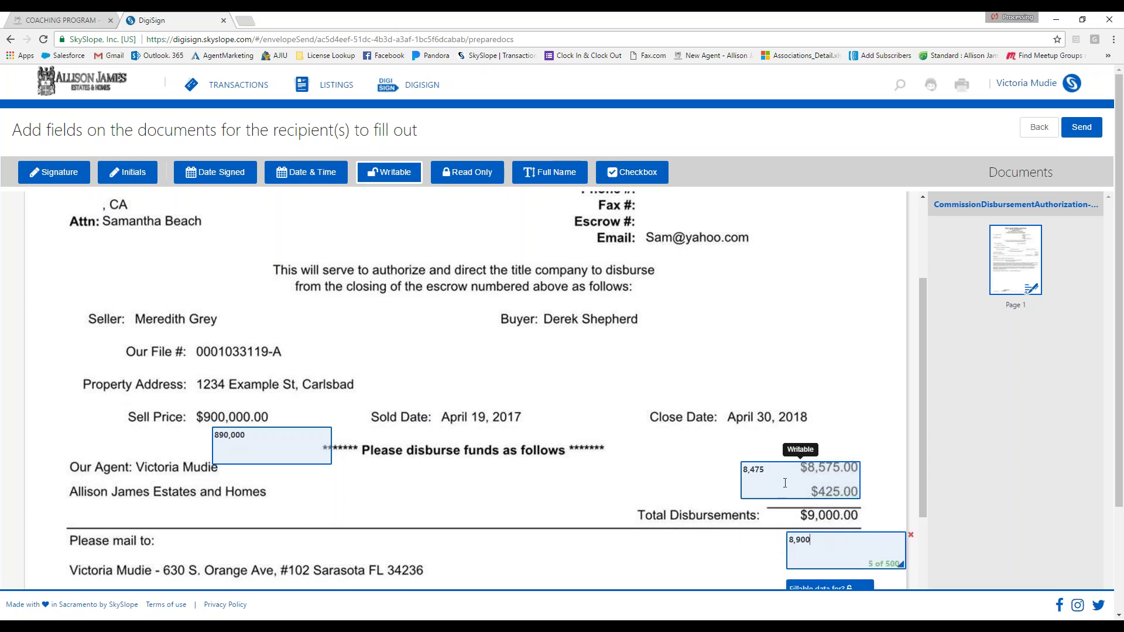
{"action": "left_click", "coordinate": [771, 472]}
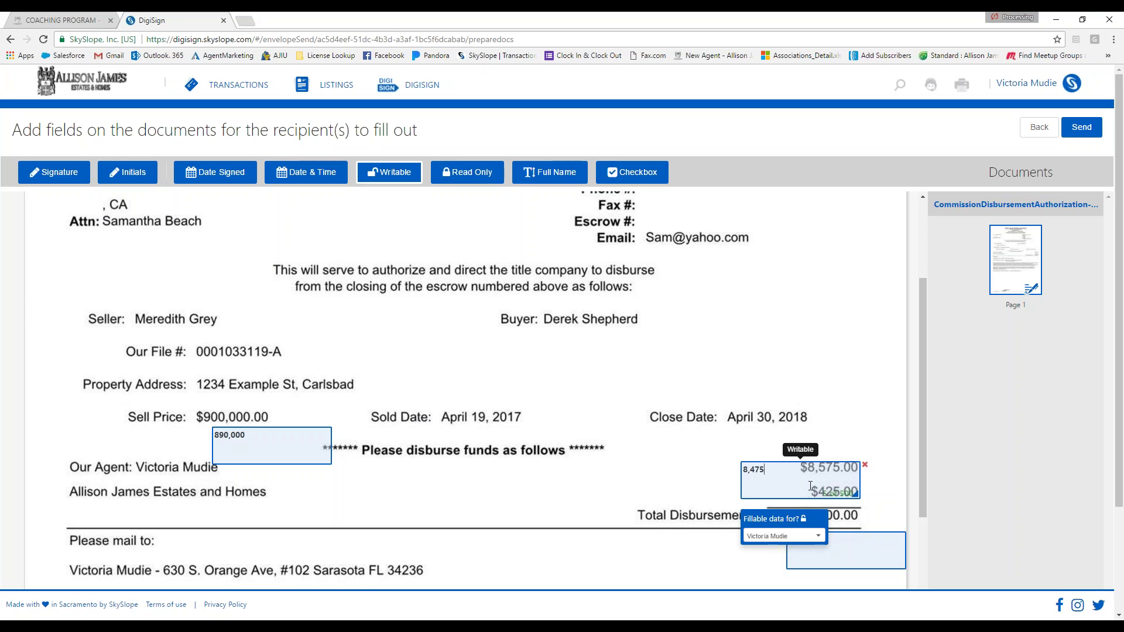
{"action": "scroll", "coordinate": [564, 408], "scroll_direction": "down", "scroll_amount": 1}
{"action": "scroll", "coordinate": [564, 408], "scroll_direction": "down", "scroll_amount": 3}
{"action": "scroll", "coordinate": [563, 408], "scroll_direction": "up", "scroll_amount": 7}
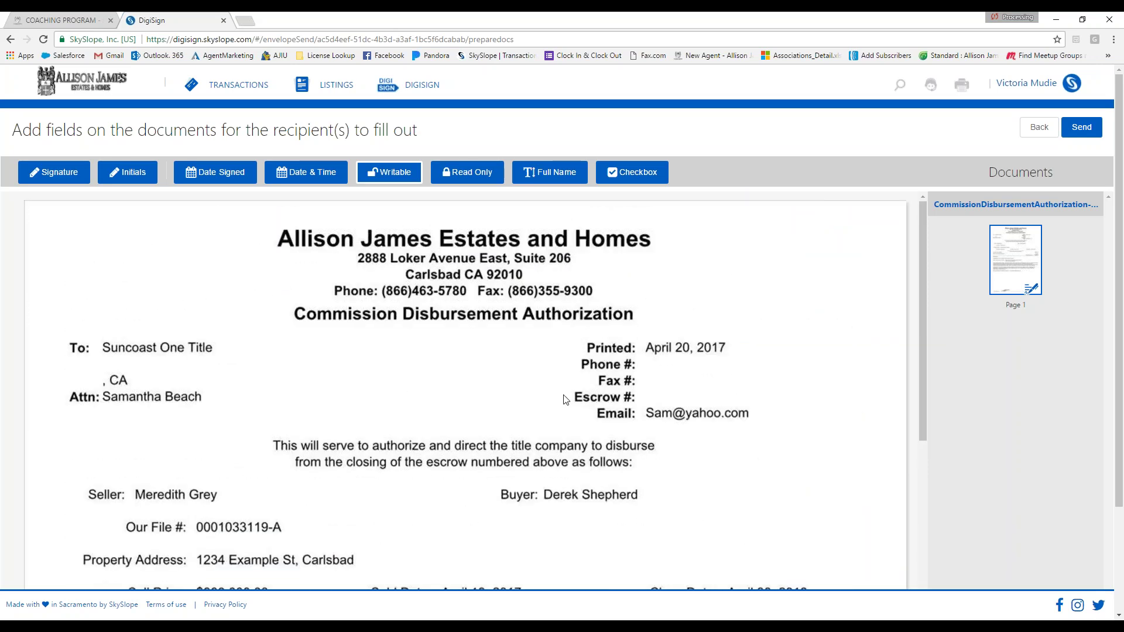
{"action": "scroll", "coordinate": [562, 398], "scroll_direction": "down", "scroll_amount": 3}
{"action": "scroll", "coordinate": [830, 556], "scroll_direction": "down", "scroll_amount": 1}
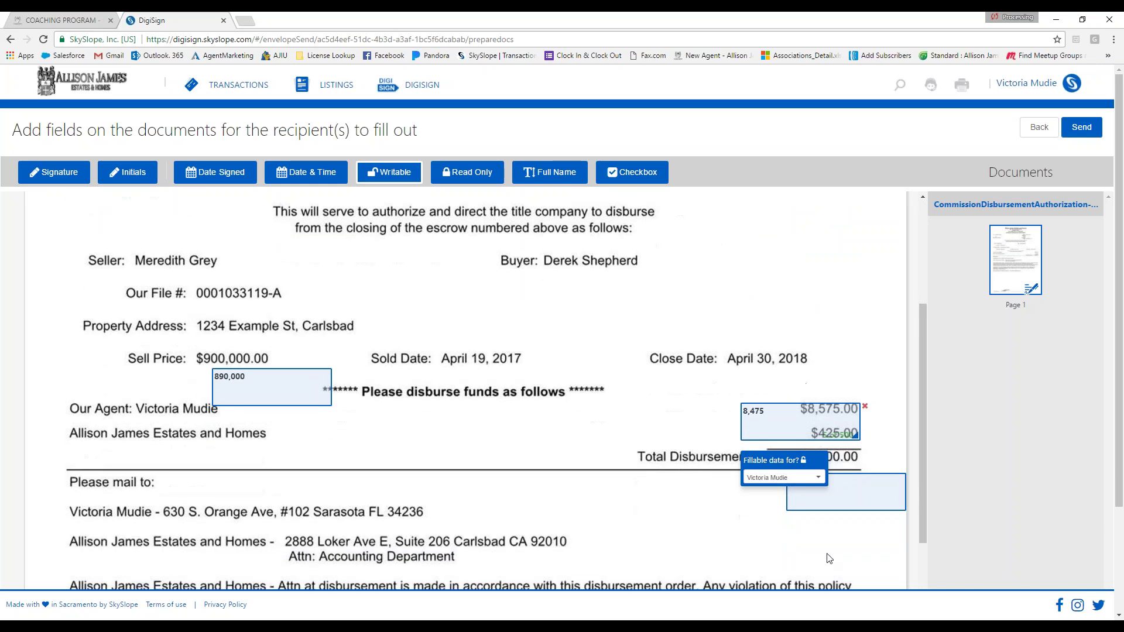
{"action": "left_click", "coordinate": [1082, 129]}
Send the document for signatures with the message 'Please update my CDA. thank you'.
{"action": "left_click", "coordinate": [497, 357]}
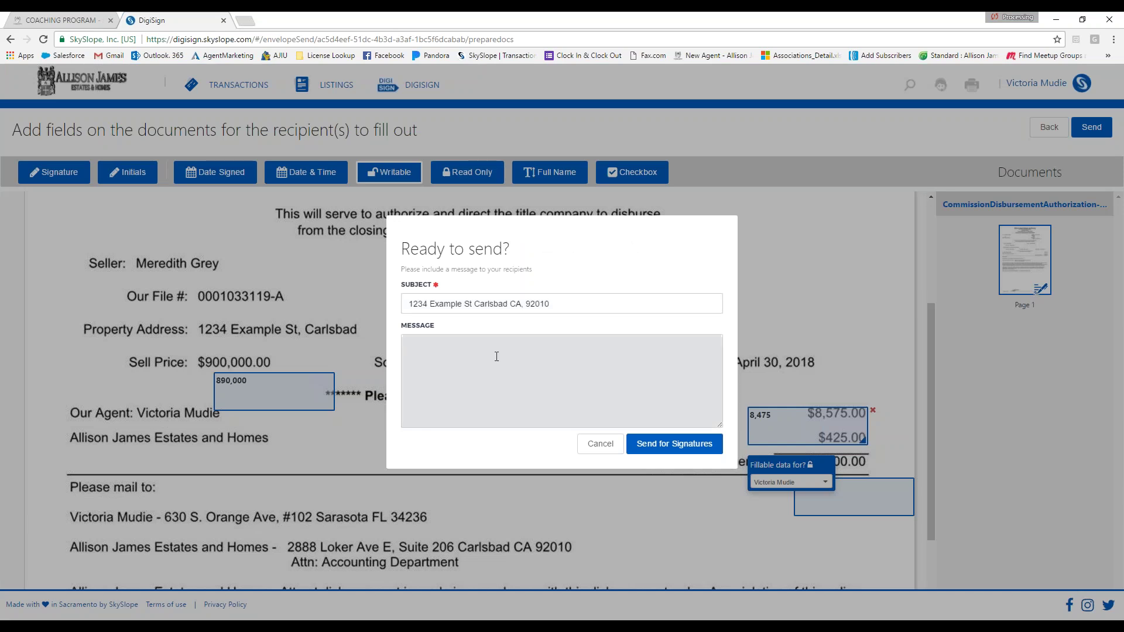
{"action": "type", "text": "Please update my CDA."}
{"action": "type", "text": " thank you."}
{"action": "left_click", "coordinate": [677, 447]}
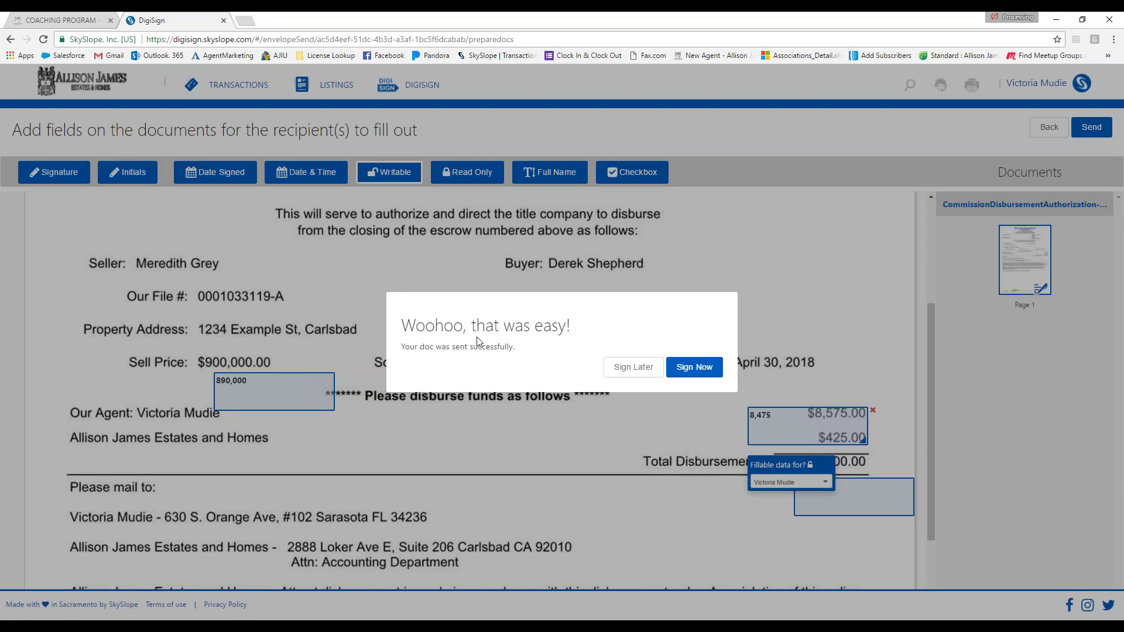
Sign now, adopt the signature, step through the 8,475 and 8,900 fields, and submit.
{"action": "left_click", "coordinate": [690, 369]}
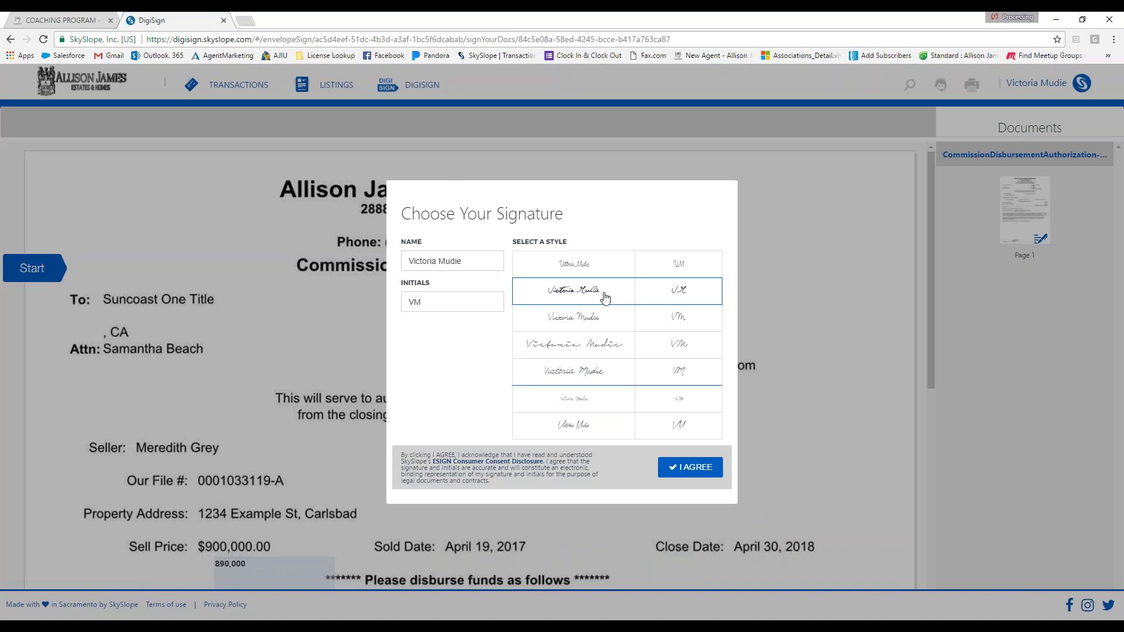
{"action": "left_click", "coordinate": [676, 472]}
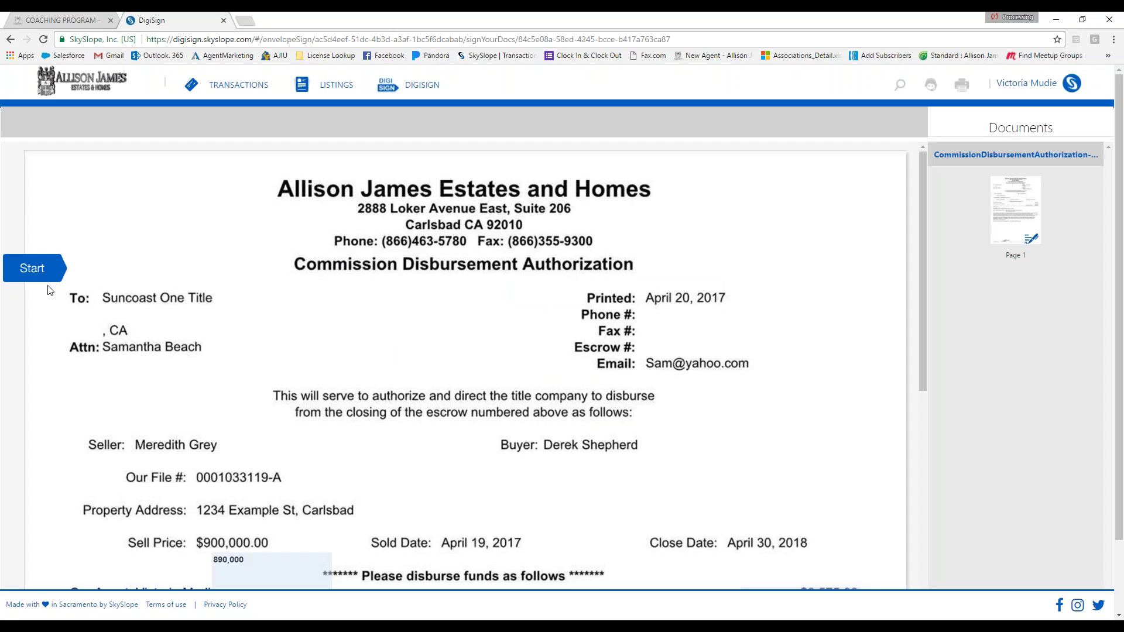
{"action": "left_click", "coordinate": [32, 269]}
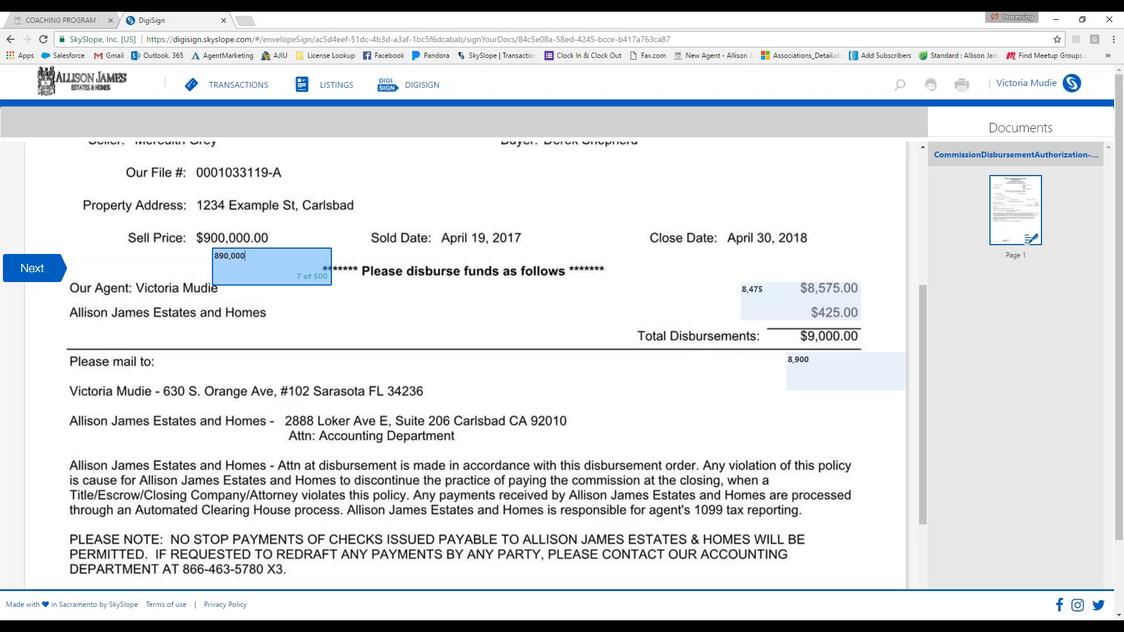
{"action": "left_click", "coordinate": [25, 269]}
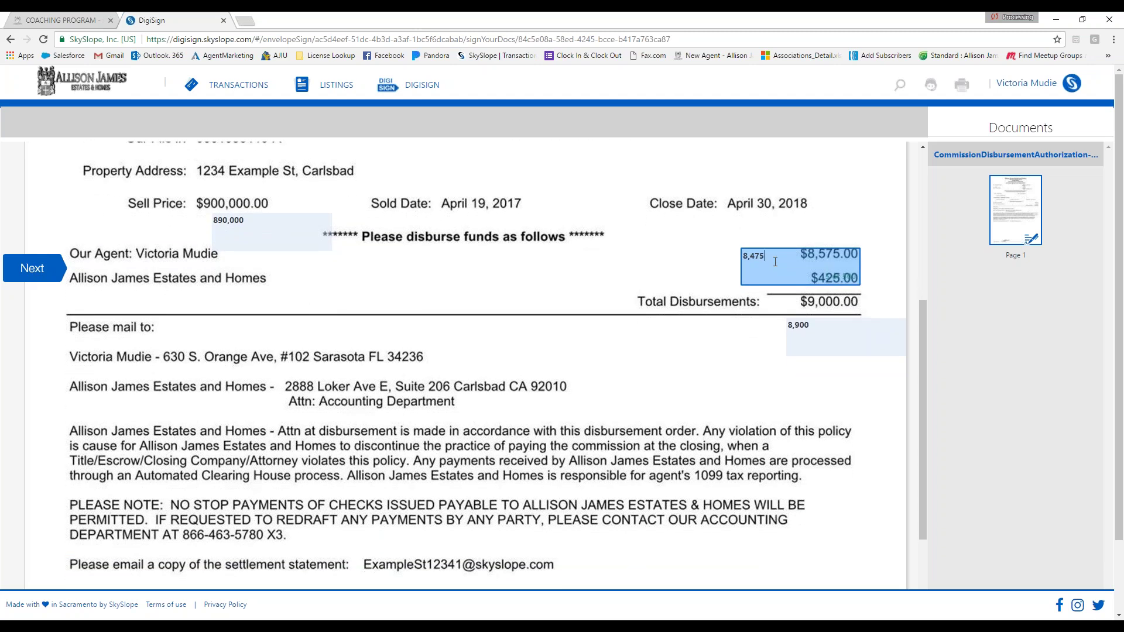
{"action": "left_click", "coordinate": [820, 322]}
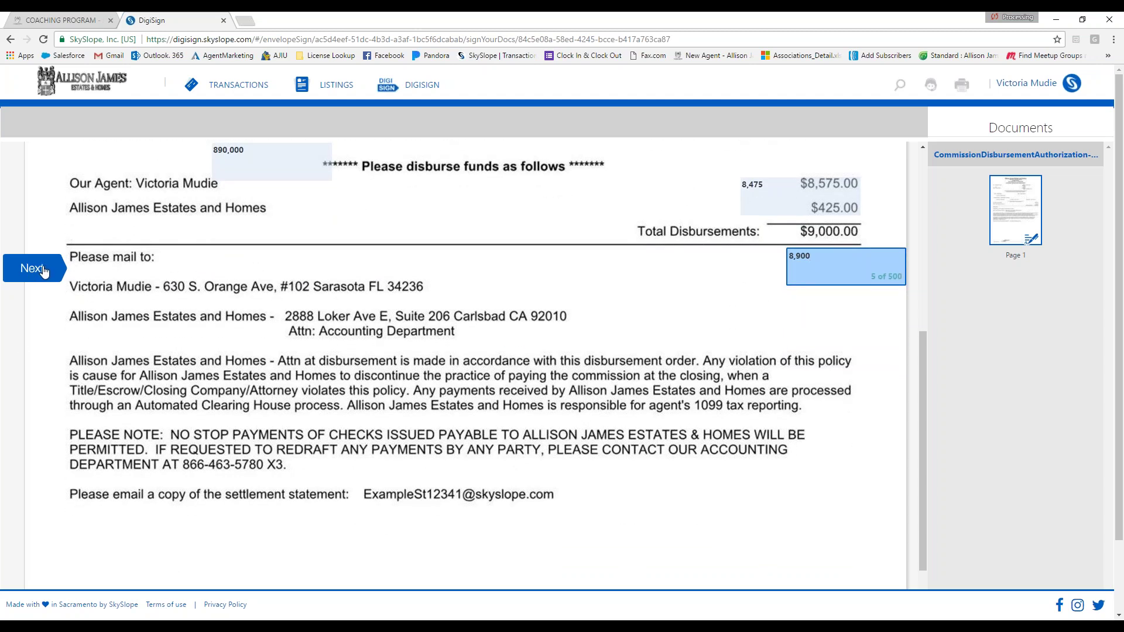
{"action": "left_click", "coordinate": [37, 268]}
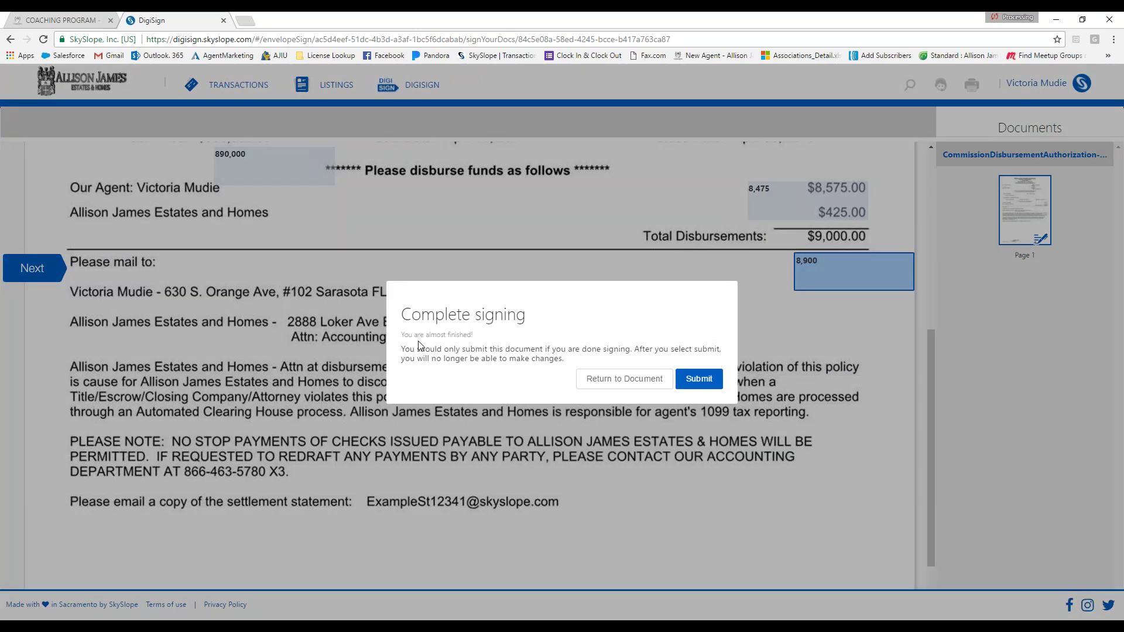
{"action": "left_click", "coordinate": [703, 382]}
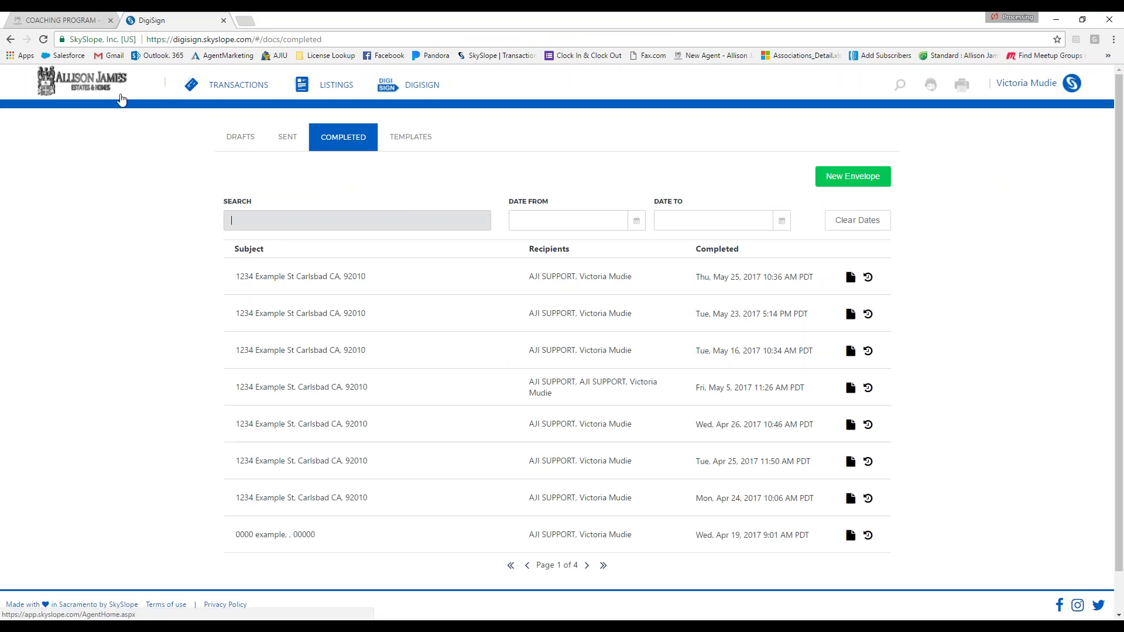
Go to Manage Transactions and open the pending Carlsbad transaction's Documents tab.
{"action": "left_click", "coordinate": [93, 88]}
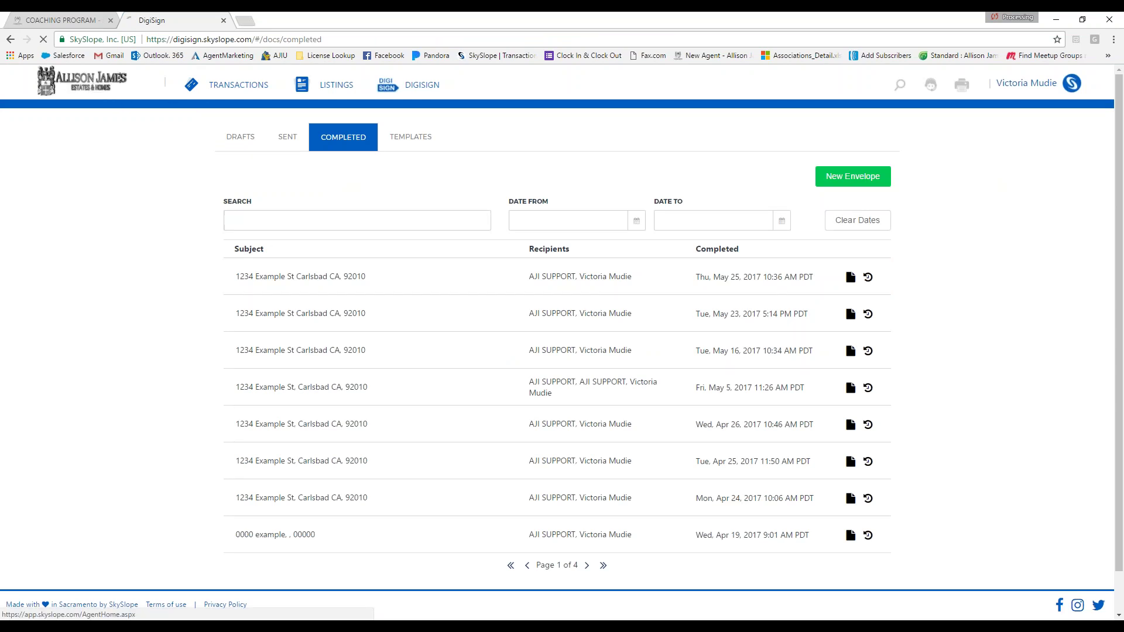
{"action": "left_click", "coordinate": [340, 235]}
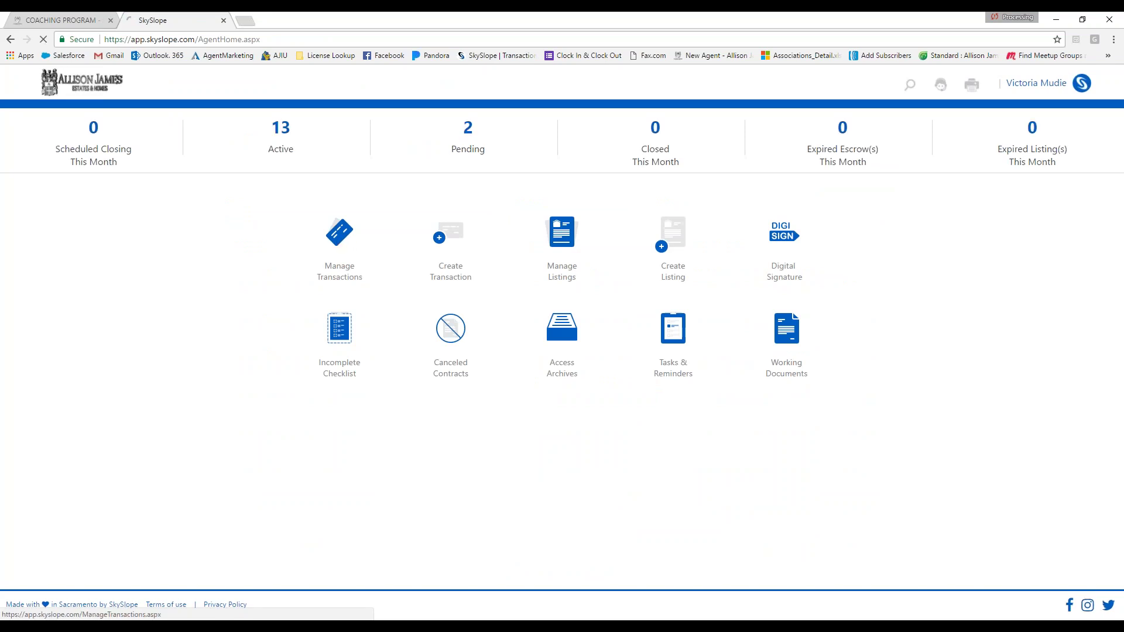
{"action": "left_click", "coordinate": [320, 339]}
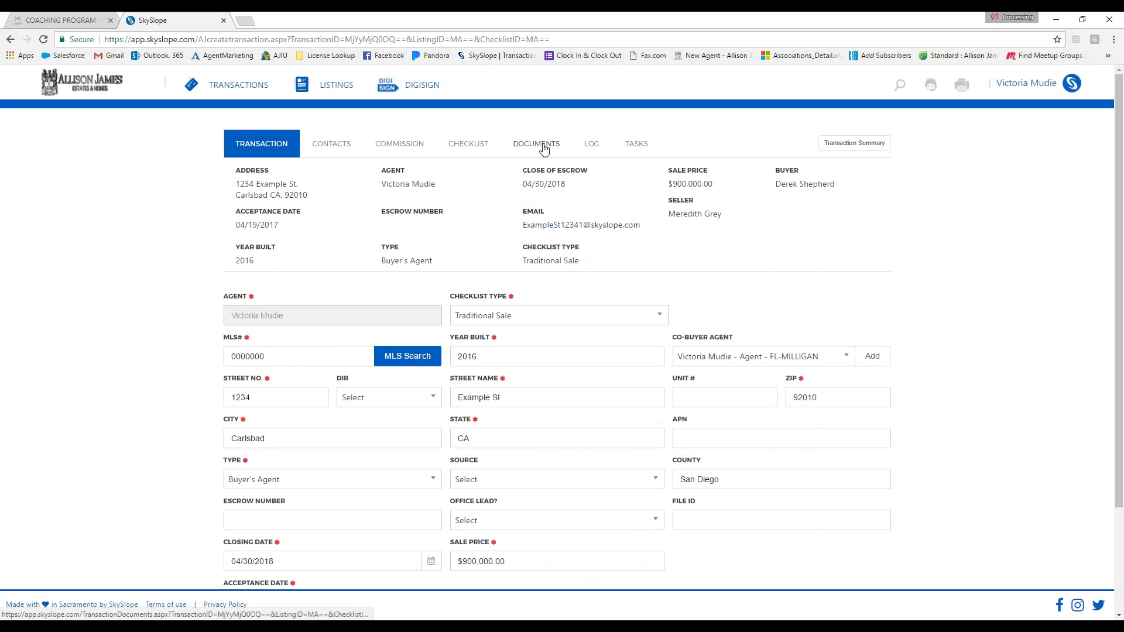
{"action": "left_click", "coordinate": [542, 144]}
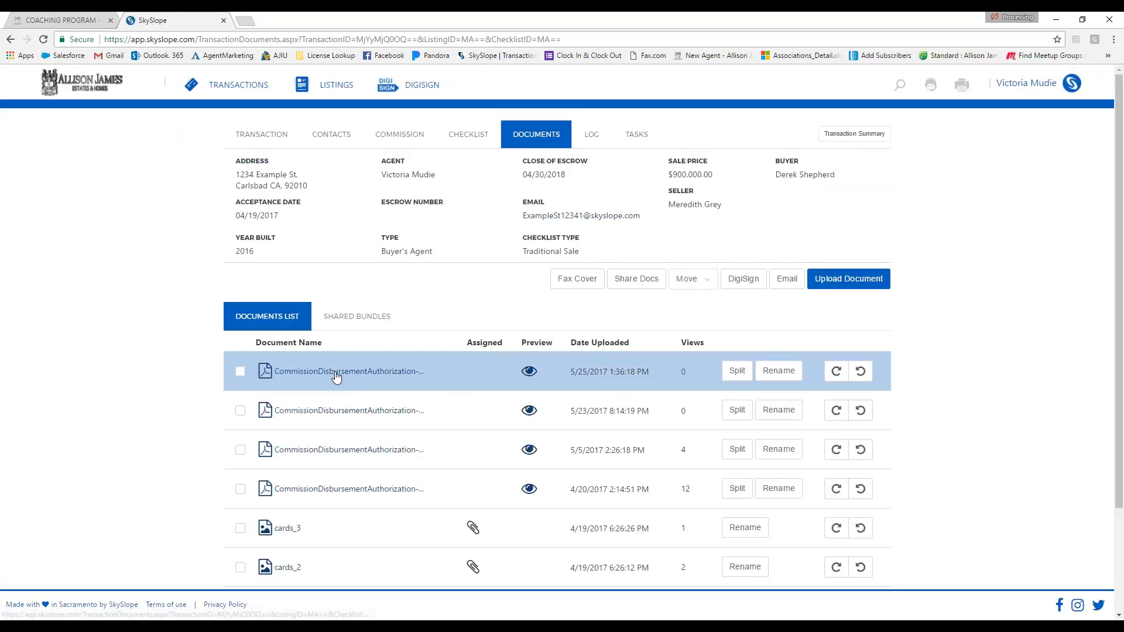
{"action": "left_click", "coordinate": [269, 375]}
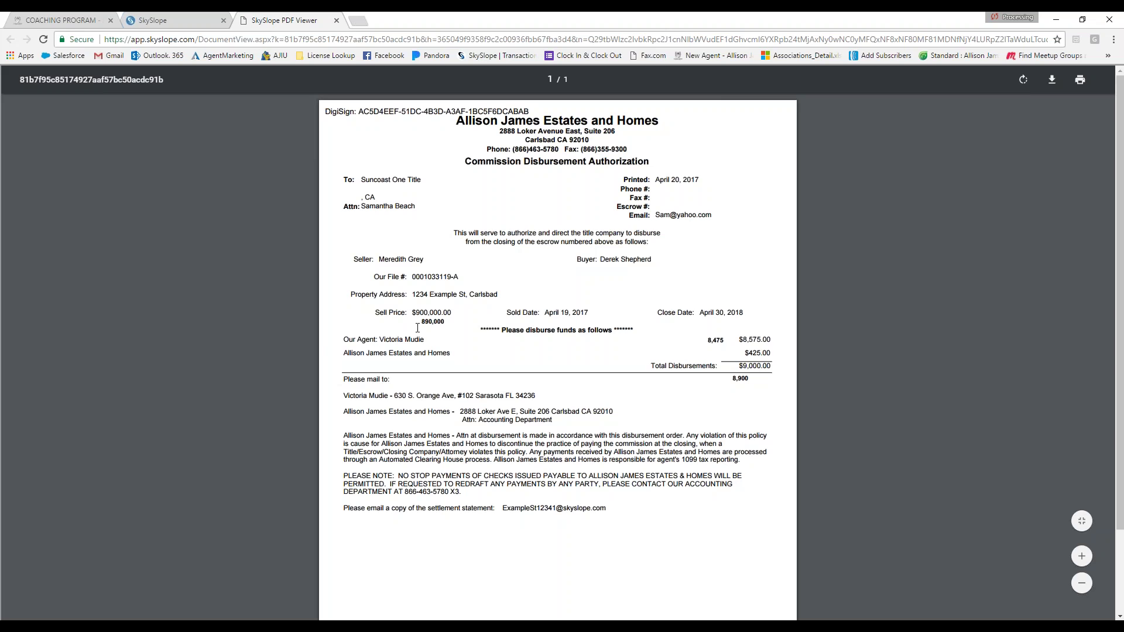
{"action": "left_click_drag", "start_coordinate": [419, 322], "coordinate": [459, 326]}
{"action": "left_click", "coordinate": [458, 326]}
{"action": "left_click_drag", "start_coordinate": [755, 379], "coordinate": [732, 379]}
{"action": "left_click", "coordinate": [729, 344]}
{"action": "left_click", "coordinate": [336, 20]}
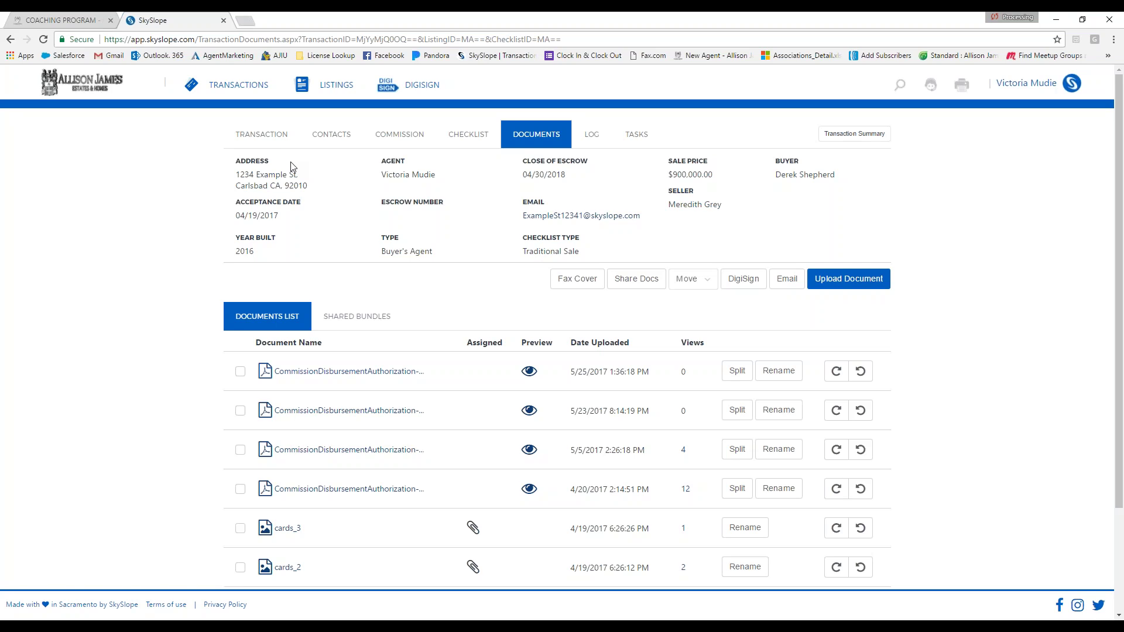
Open the pending Carlsbad transaction from Manage Transactions and download its Transaction Summary PDF.
{"action": "left_click", "coordinate": [249, 135]}
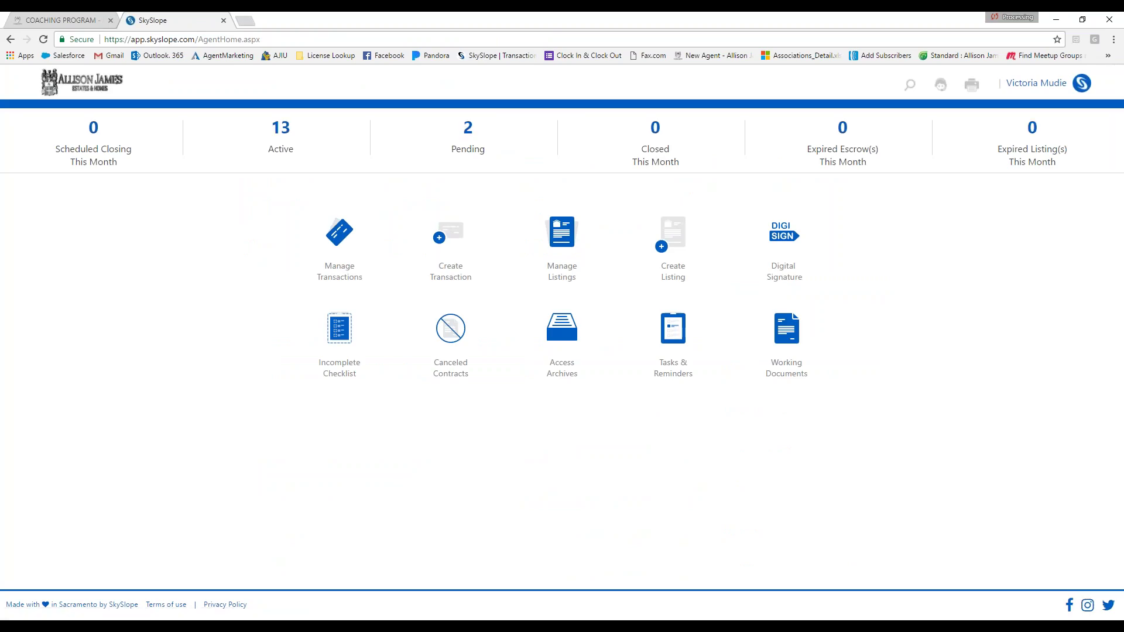
{"action": "left_click", "coordinate": [342, 244]}
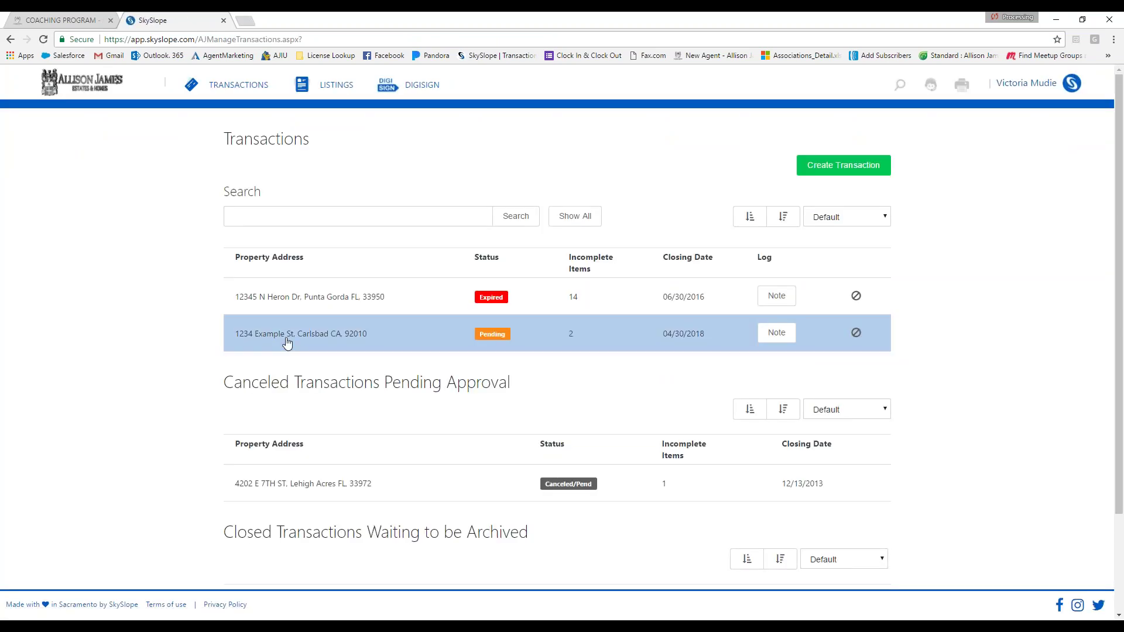
{"action": "left_click", "coordinate": [287, 343]}
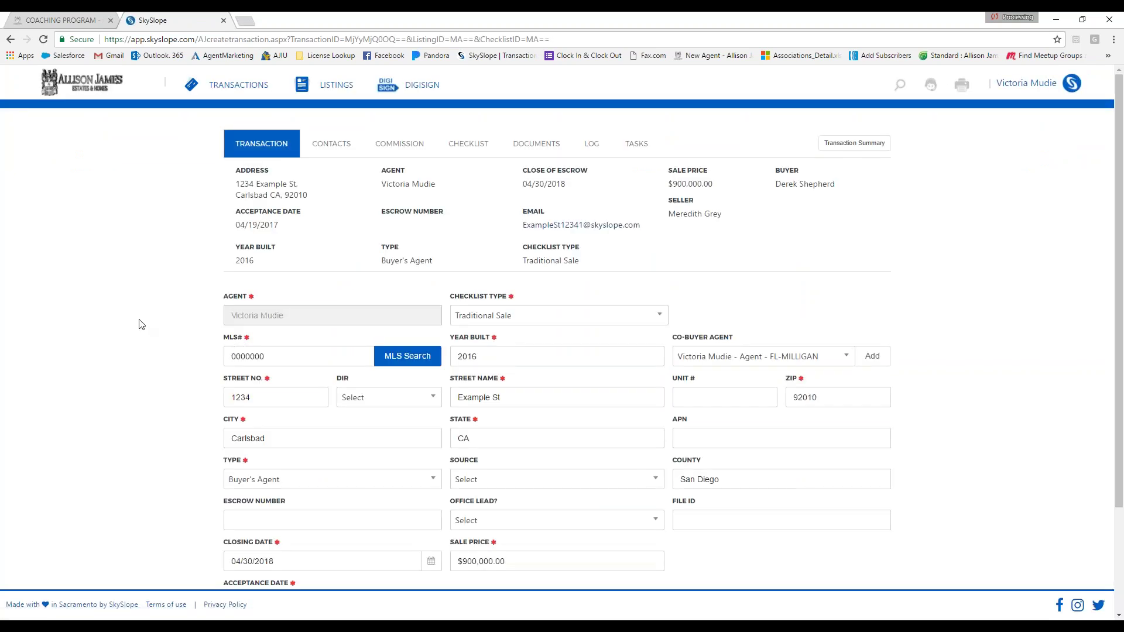
{"action": "left_click", "coordinate": [851, 149]}
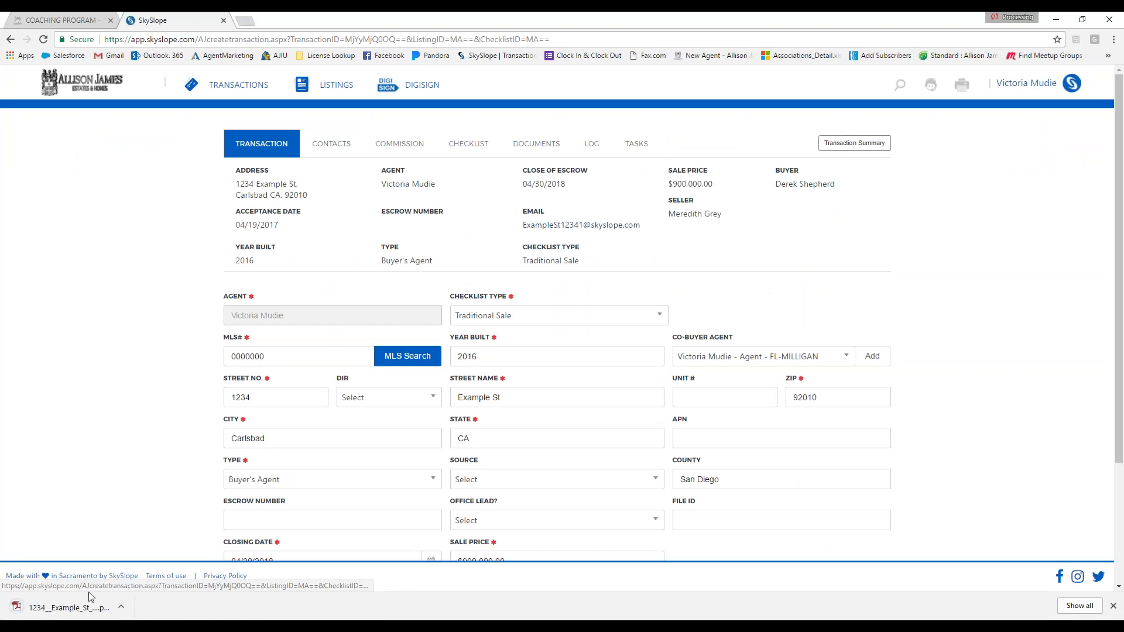
{"action": "left_click", "coordinate": [85, 600]}
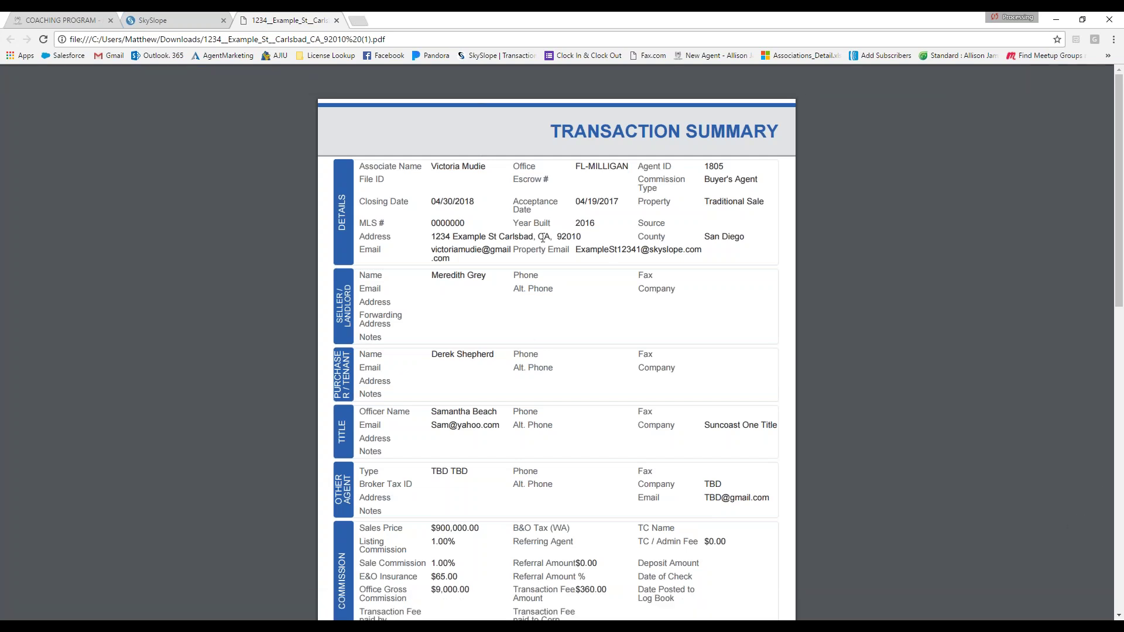
{"action": "scroll", "coordinate": [543, 238], "scroll_direction": "down", "scroll_amount": 4}
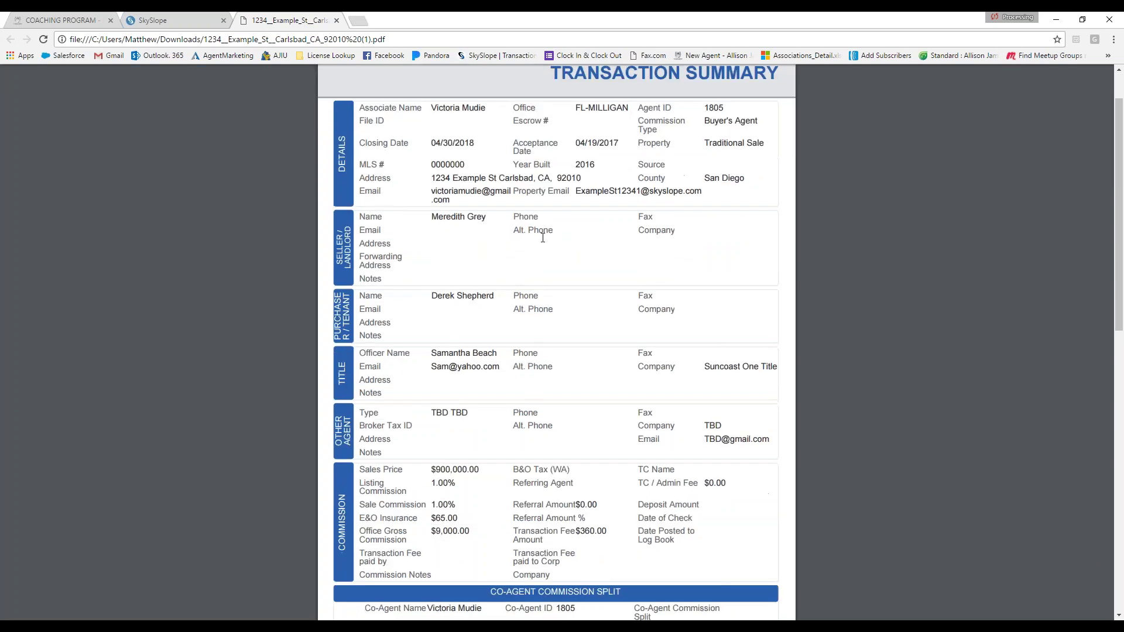
{"action": "scroll", "coordinate": [543, 238], "scroll_direction": "up", "scroll_amount": 4}
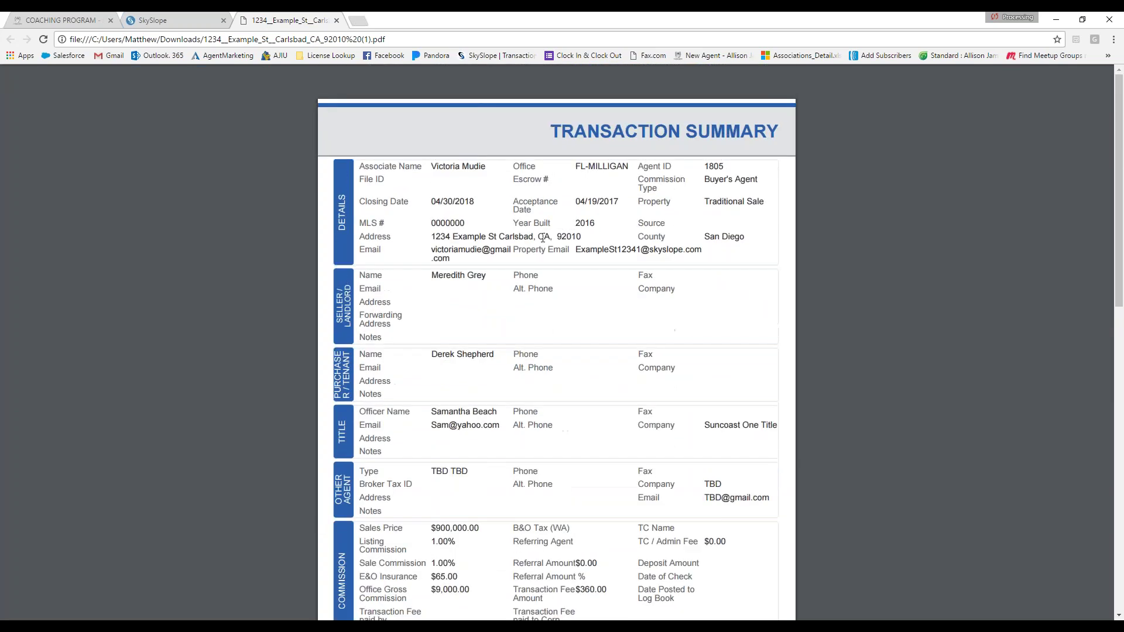
{"action": "scroll", "coordinate": [544, 237], "scroll_direction": "down", "scroll_amount": 3}
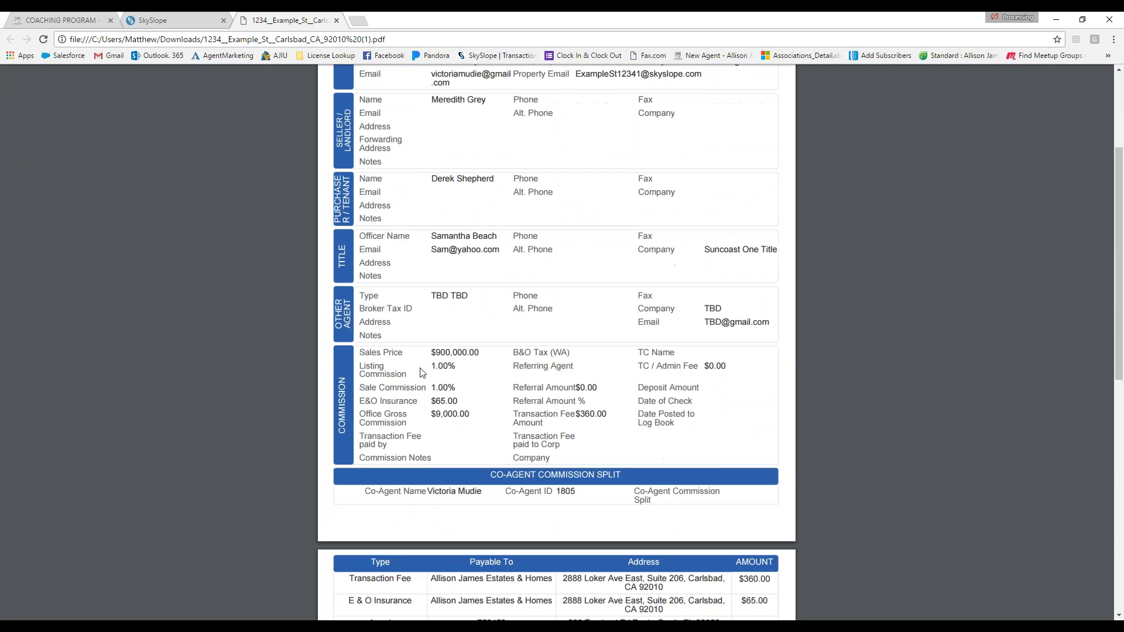
{"action": "scroll", "coordinate": [614, 420], "scroll_direction": "up", "scroll_amount": 3}
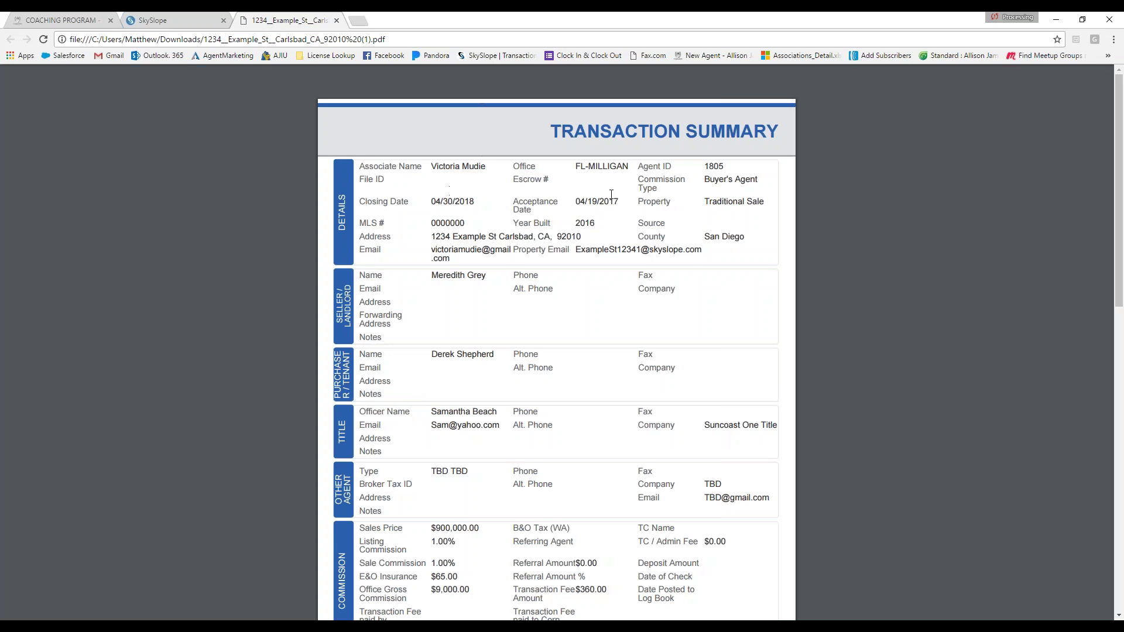
{"action": "scroll", "coordinate": [476, 222], "scroll_direction": "down", "scroll_amount": 8}
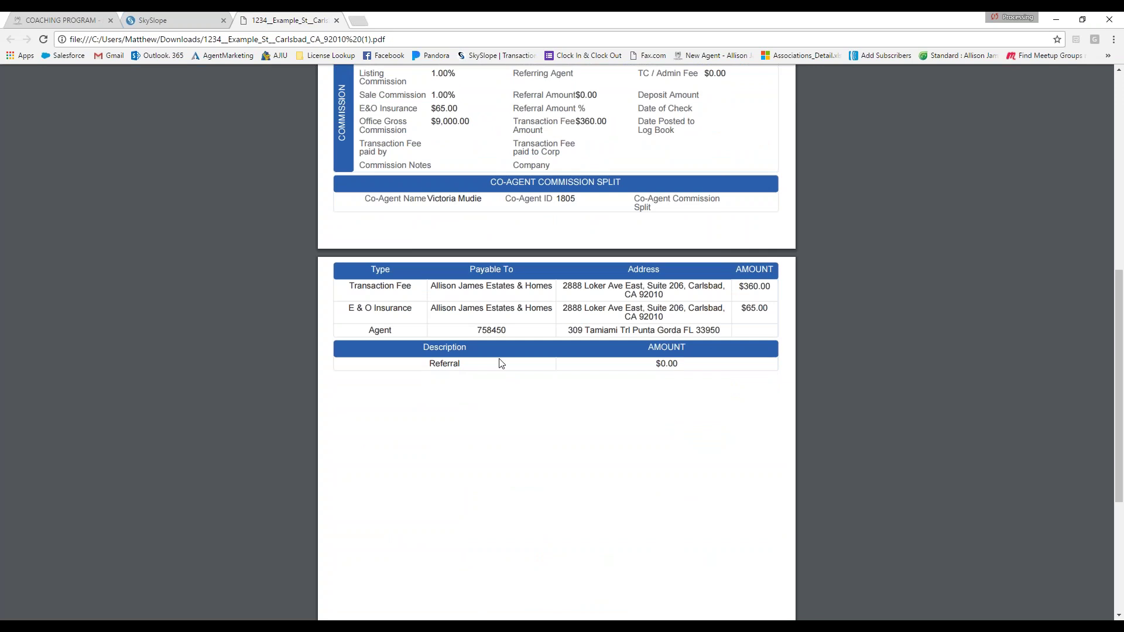
{"action": "scroll", "coordinate": [502, 364], "scroll_direction": "up", "scroll_amount": 8}
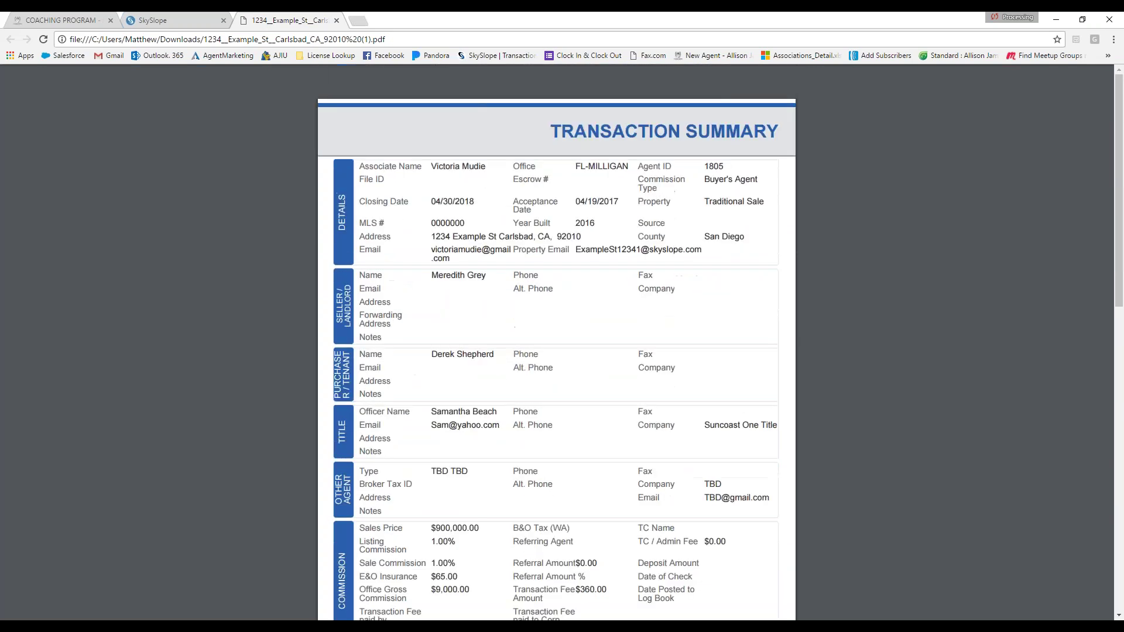
{"action": "left_click", "coordinate": [336, 21]}
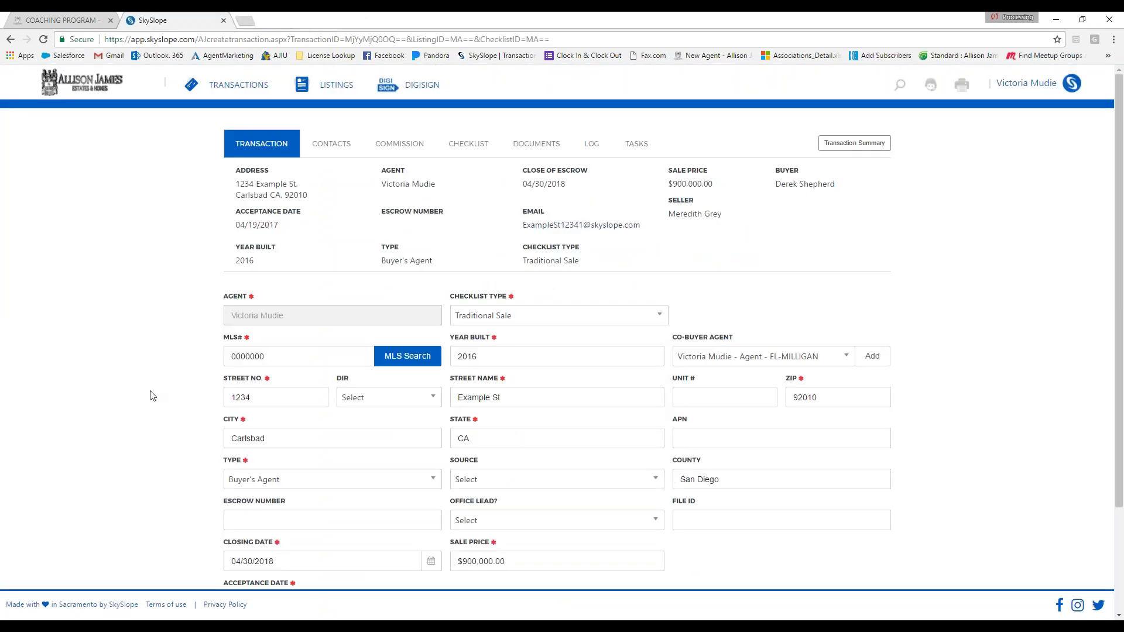